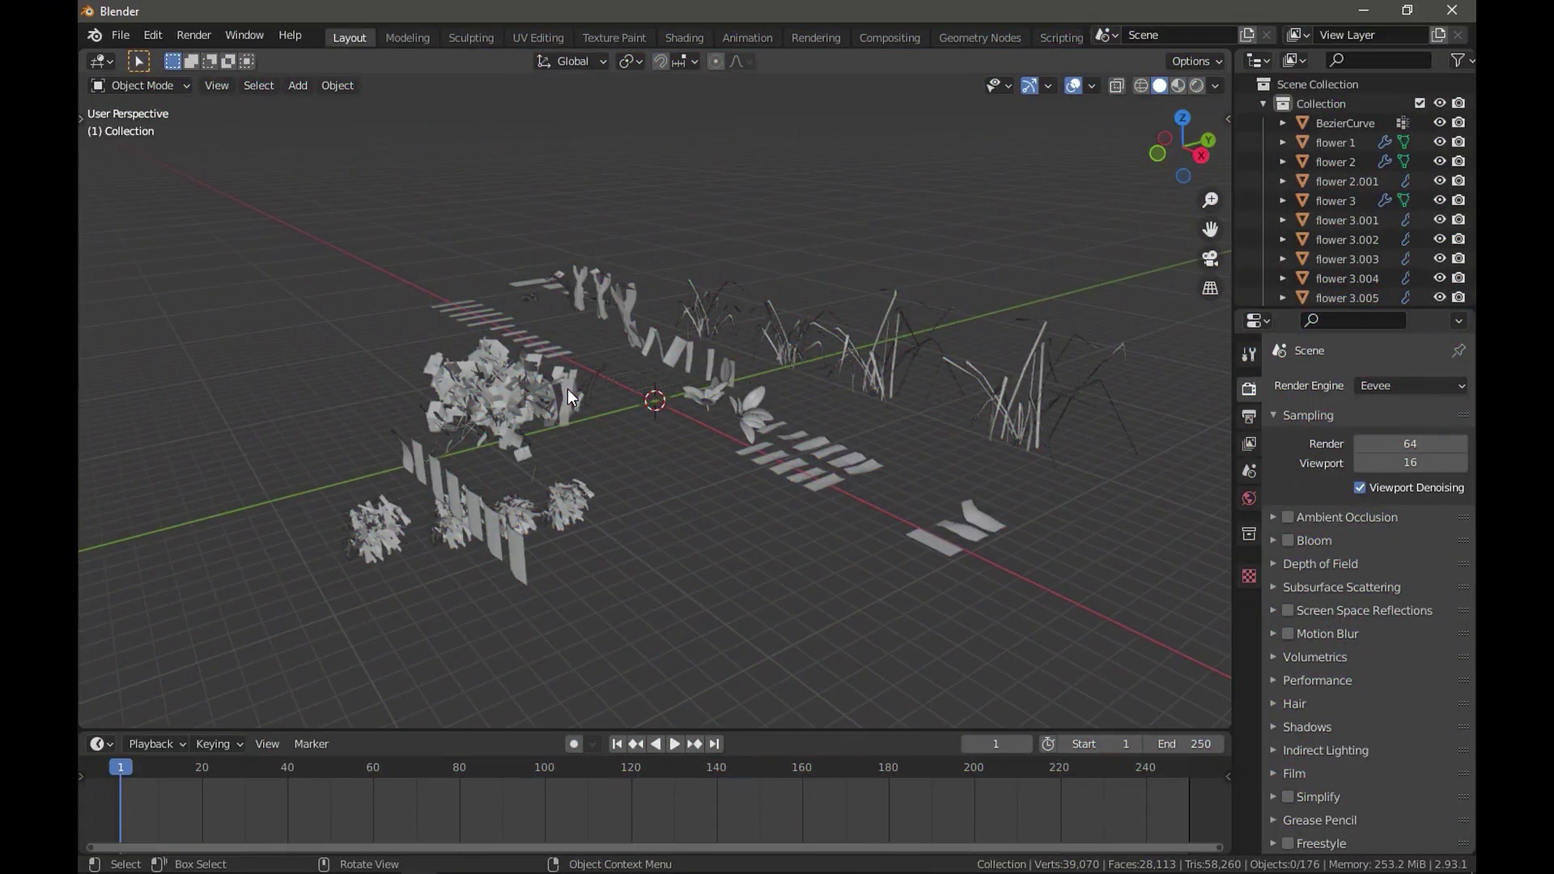
Switch the viewport to Material Preview to show the assets' textured materials.
{"action": "mouse_move", "coordinate": [567, 389]}
{"action": "middle_mouse_down"}
{"action": "mouse_move", "coordinate": [696, 387]}
{"action": "mouse_move", "coordinate": [624, 392]}
{"action": "mouse_move", "coordinate": [495, 331]}
{"action": "middle_mouse_up"}
{"action": "scroll", "coordinate": [495, 332], "scroll_direction": "up", "scroll_amount": 4}
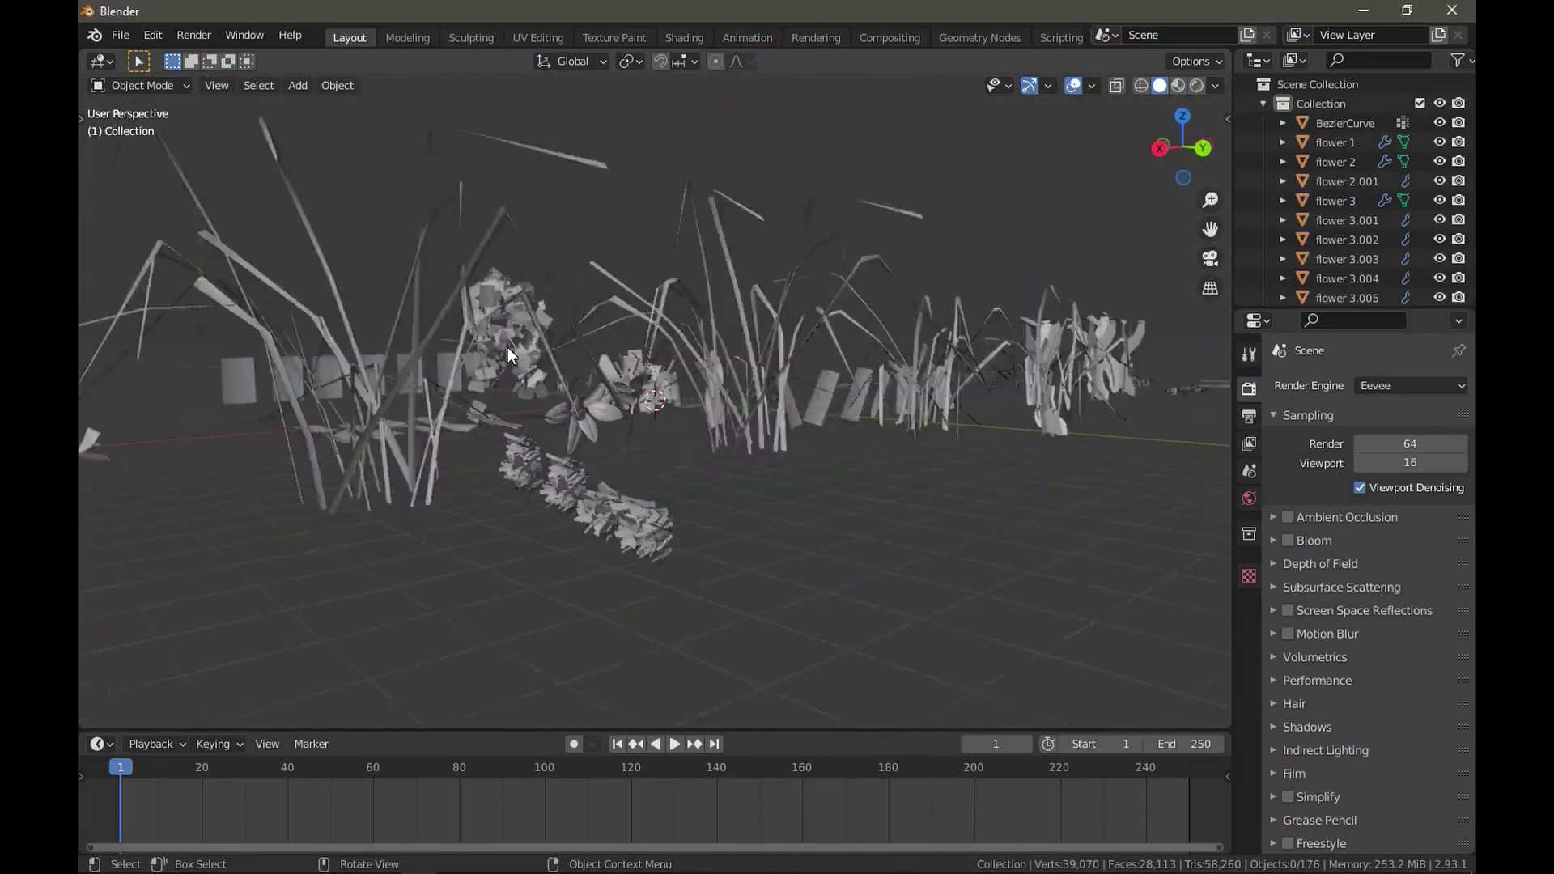
{"action": "scroll", "coordinate": [507, 347], "scroll_direction": "up", "scroll_amount": 2}
{"action": "key", "text": "z"}
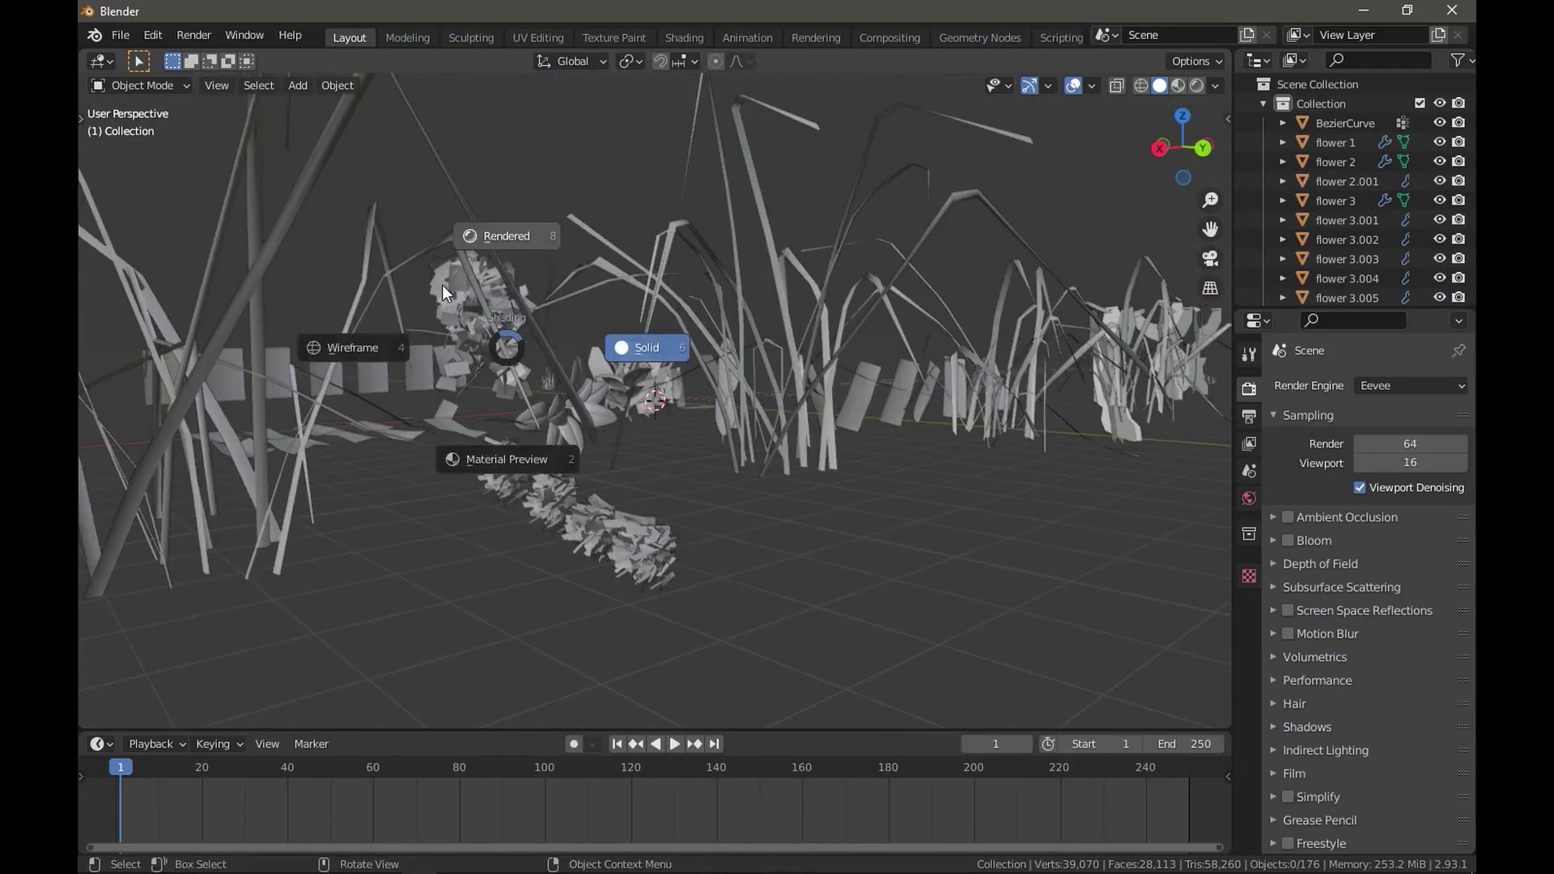
{"action": "left_click", "coordinate": [506, 459]}
{"action": "scroll", "coordinate": [581, 470], "scroll_direction": "down", "scroll_amount": 3}
{"action": "scroll", "coordinate": [699, 548], "scroll_direction": "down", "scroll_amount": 3}
{"action": "scroll", "coordinate": [731, 513], "scroll_direction": "down", "scroll_amount": 3}
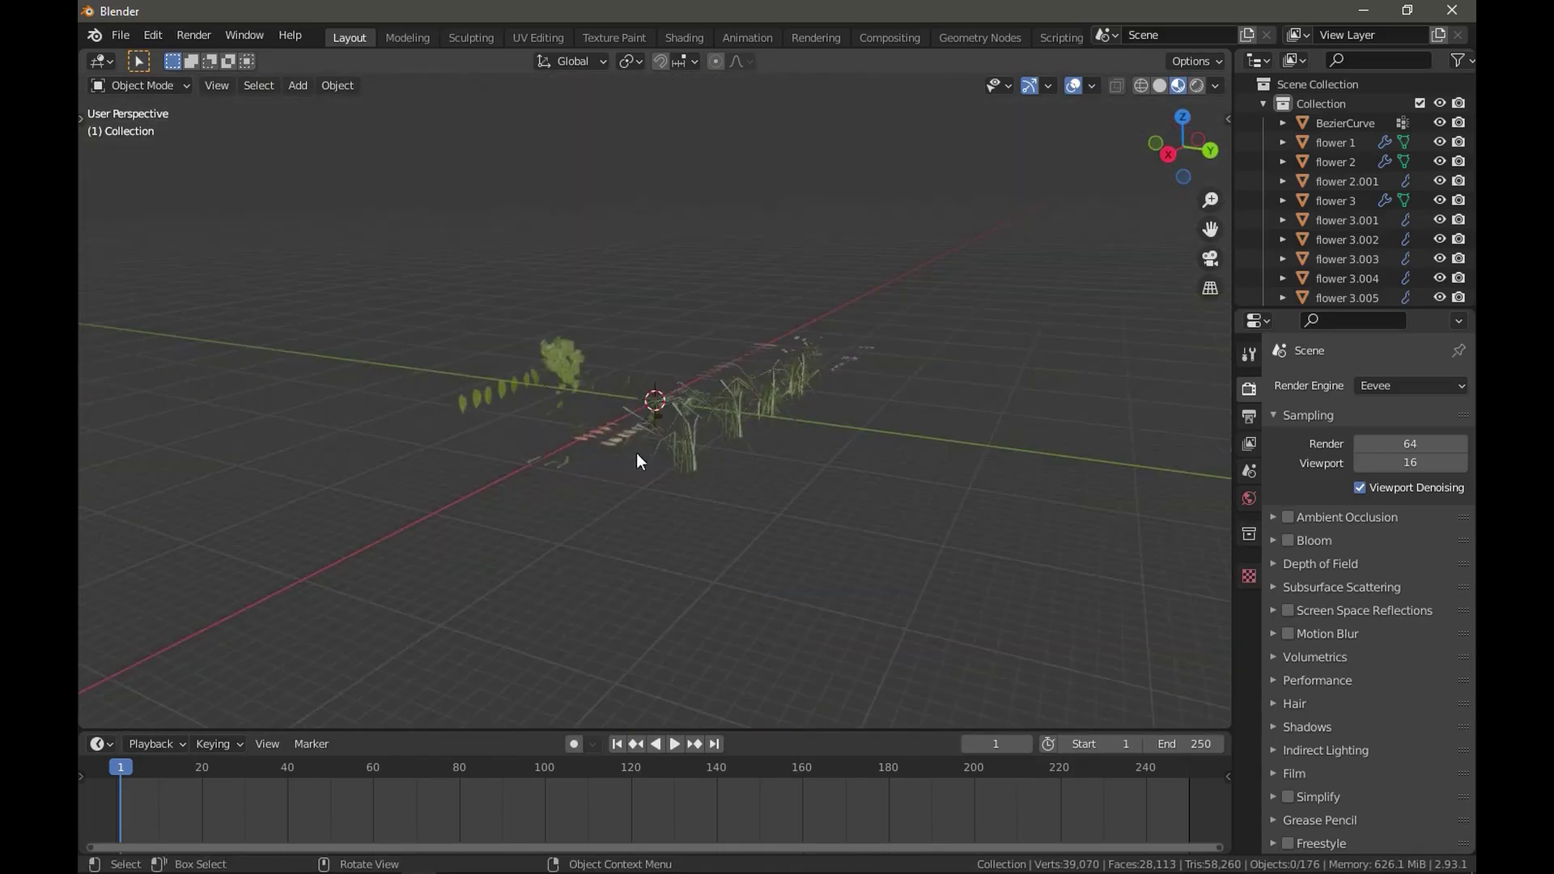
Select the Plane.010 grass clump and bring up its brush texture settings.
{"action": "mouse_move", "coordinate": [636, 462]}
{"action": "middle_mouse_down"}
{"action": "mouse_move", "coordinate": [812, 521]}
{"action": "mouse_move", "coordinate": [633, 477]}
{"action": "mouse_move", "coordinate": [711, 437]}
{"action": "middle_mouse_up"}
{"action": "scroll", "coordinate": [812, 520], "scroll_direction": "up", "scroll_amount": 3}
{"action": "left_click", "coordinate": [710, 340]}
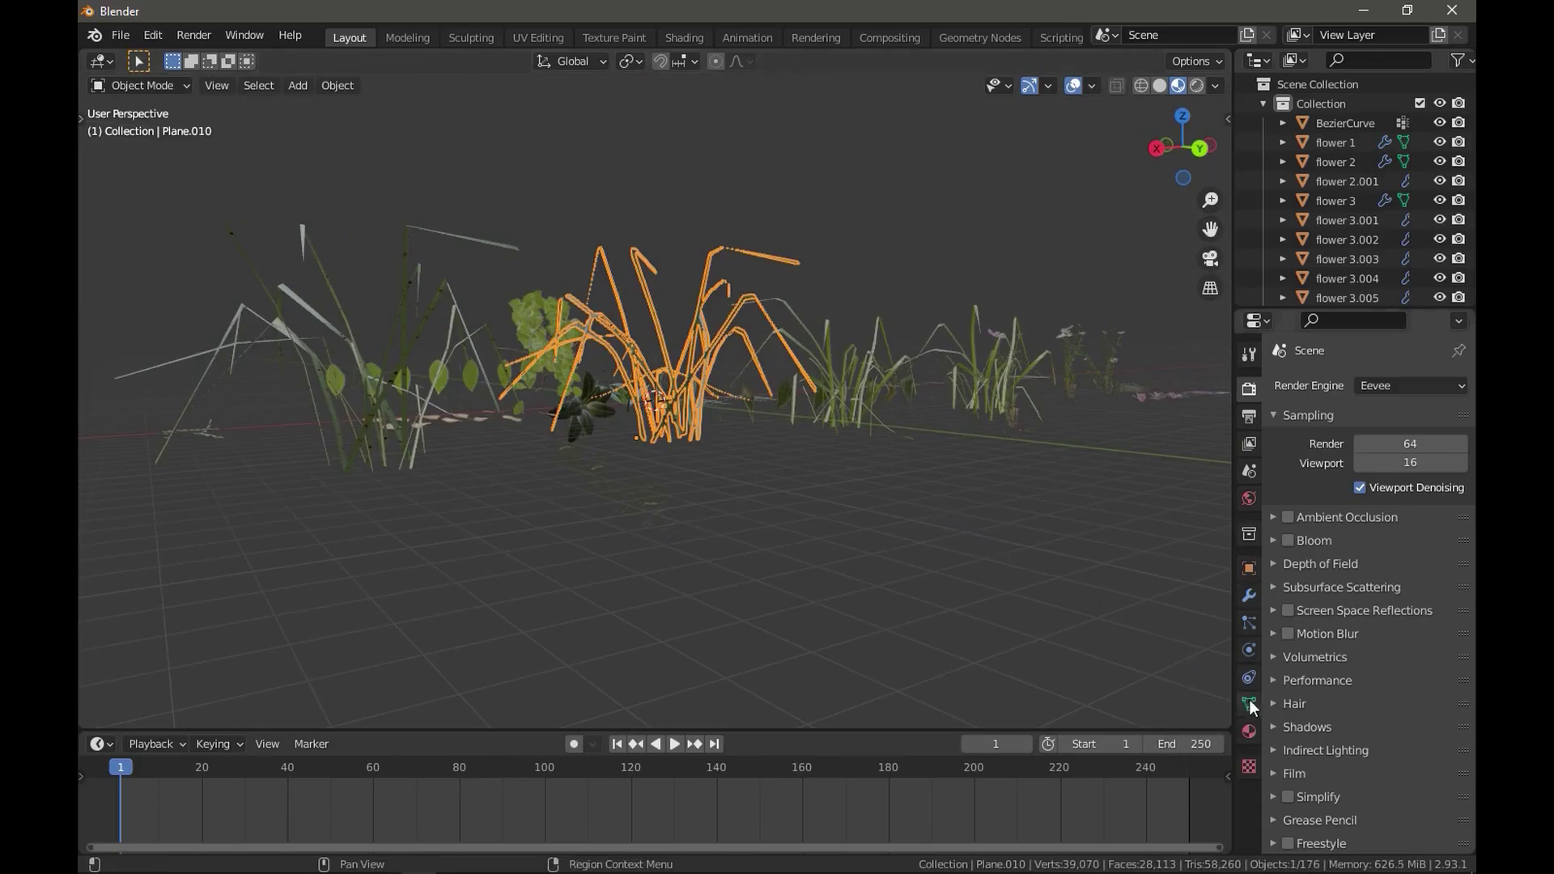
{"action": "left_click", "coordinate": [1249, 765]}
{"action": "middle_click_drag", "start_coordinate": [633, 505], "coordinate": [697, 579]}
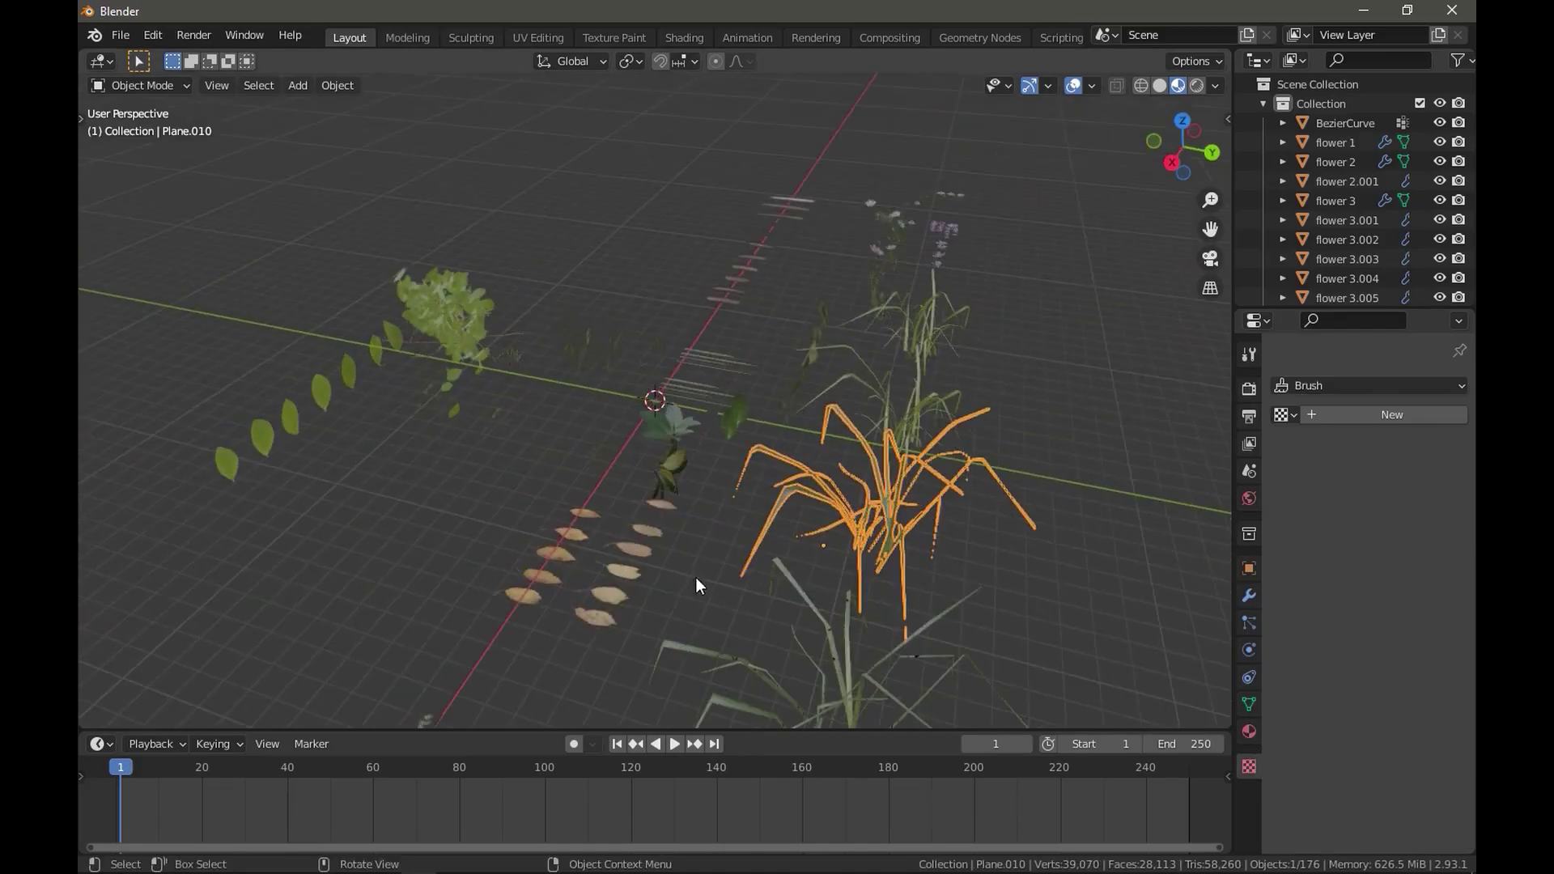
{"action": "left_click", "coordinate": [1026, 340]}
{"action": "scroll", "coordinate": [926, 343], "scroll_direction": "down", "scroll_amount": 2}
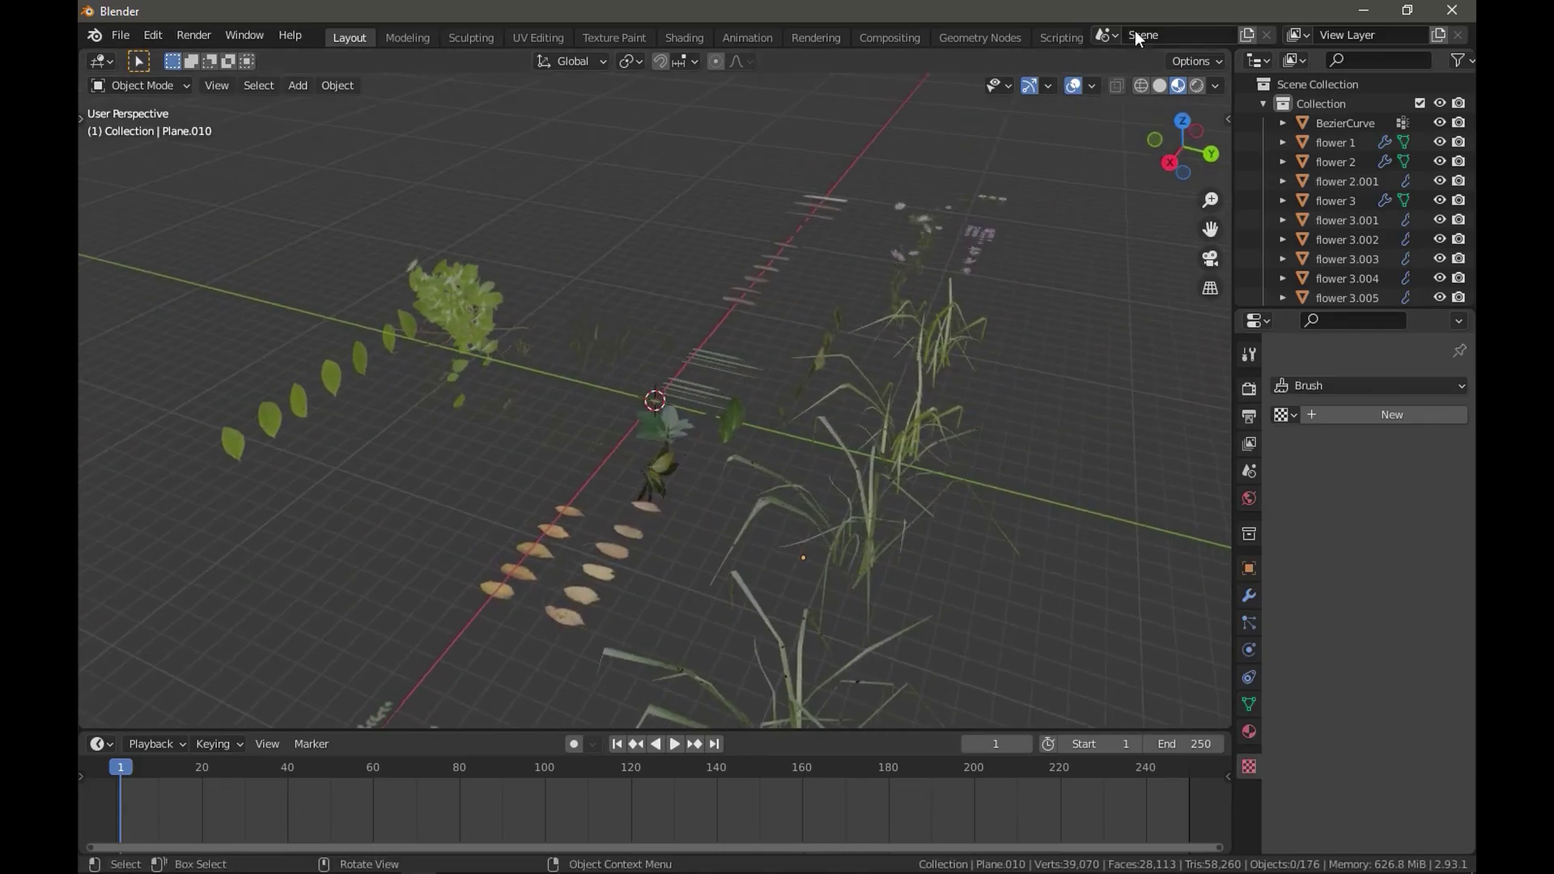
{"action": "scroll", "coordinate": [705, 291], "scroll_direction": "down", "scroll_amount": 2}
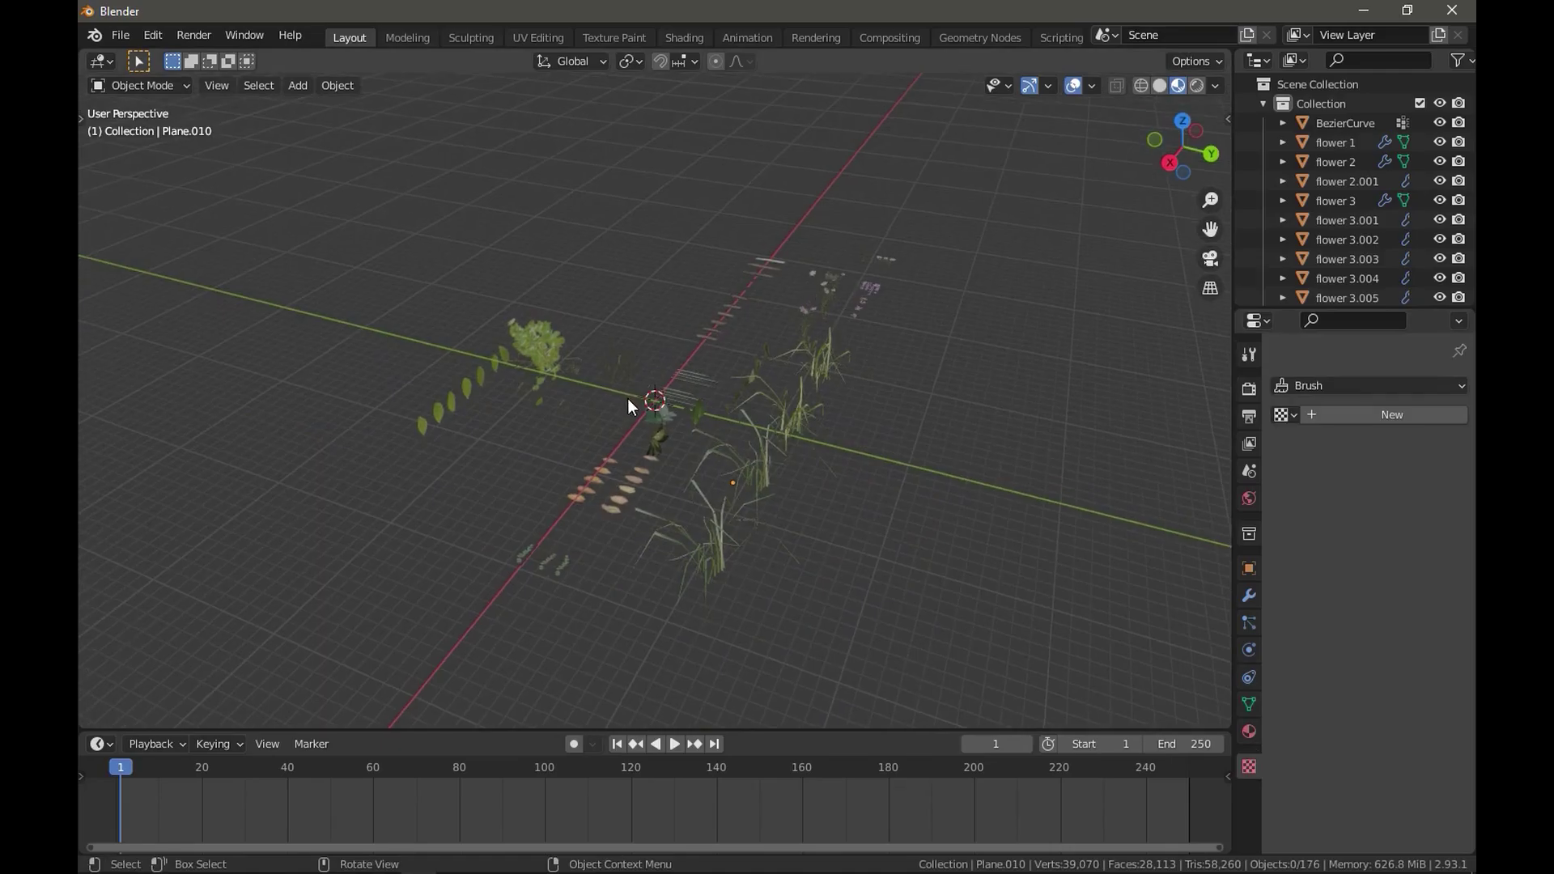
Move the four grass clumps off to one side and deselect them.
{"action": "middle_click_drag", "start_coordinate": [1132, 462], "coordinate": [705, 361]}
{"action": "middle_click_drag", "start_coordinate": [435, 322], "coordinate": [450, 165]}
{"action": "key", "text": "g"}
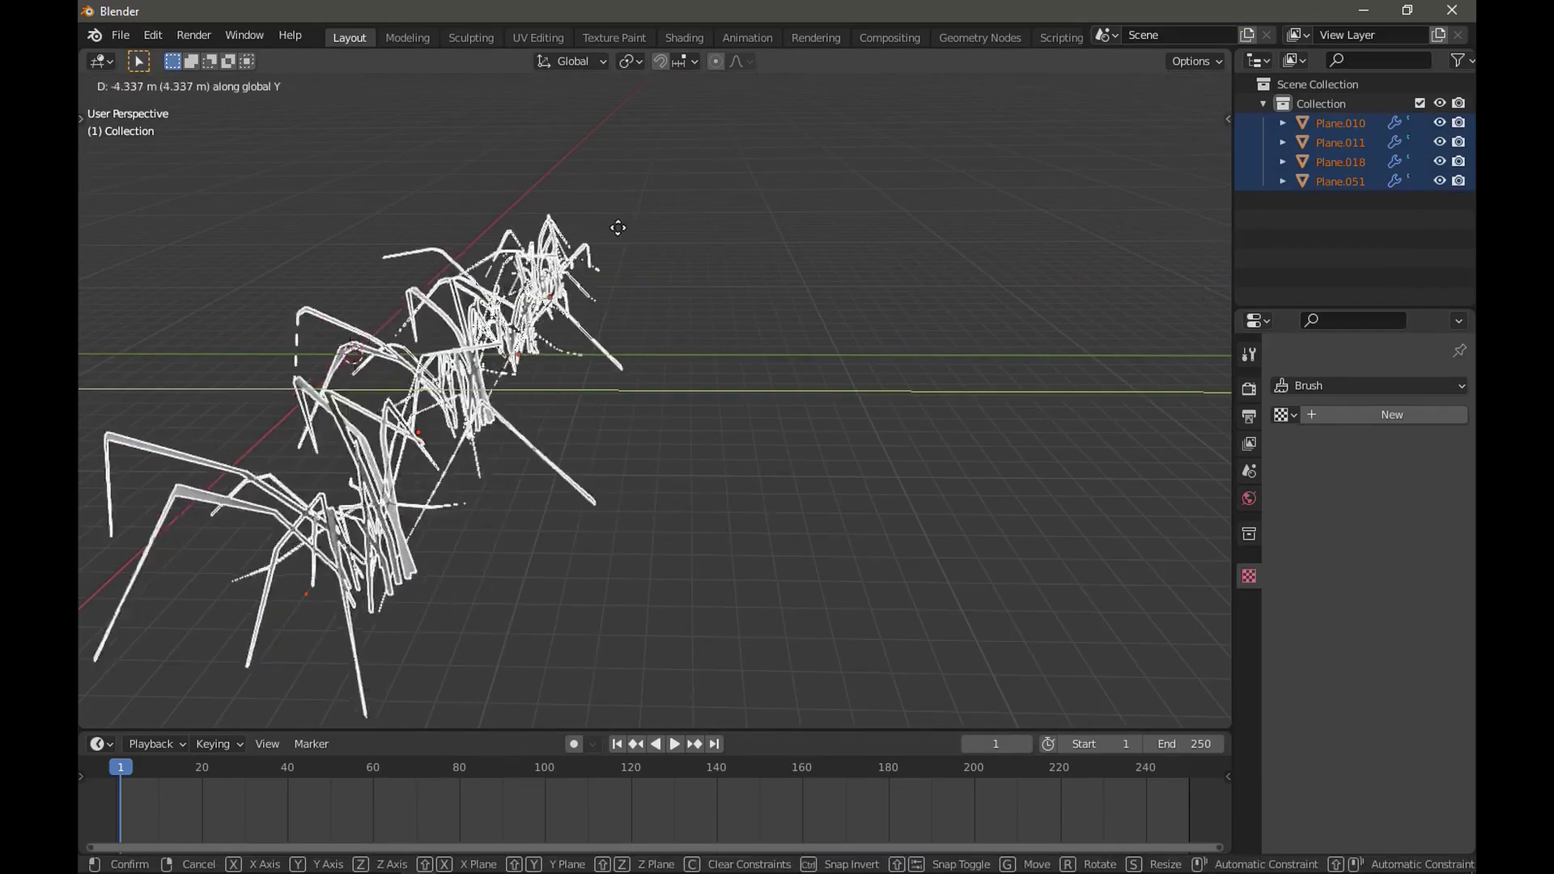
{"action": "left_click", "coordinate": [537, 280]}
{"action": "key", "text": "g"}
{"action": "left_click", "coordinate": [524, 211]}
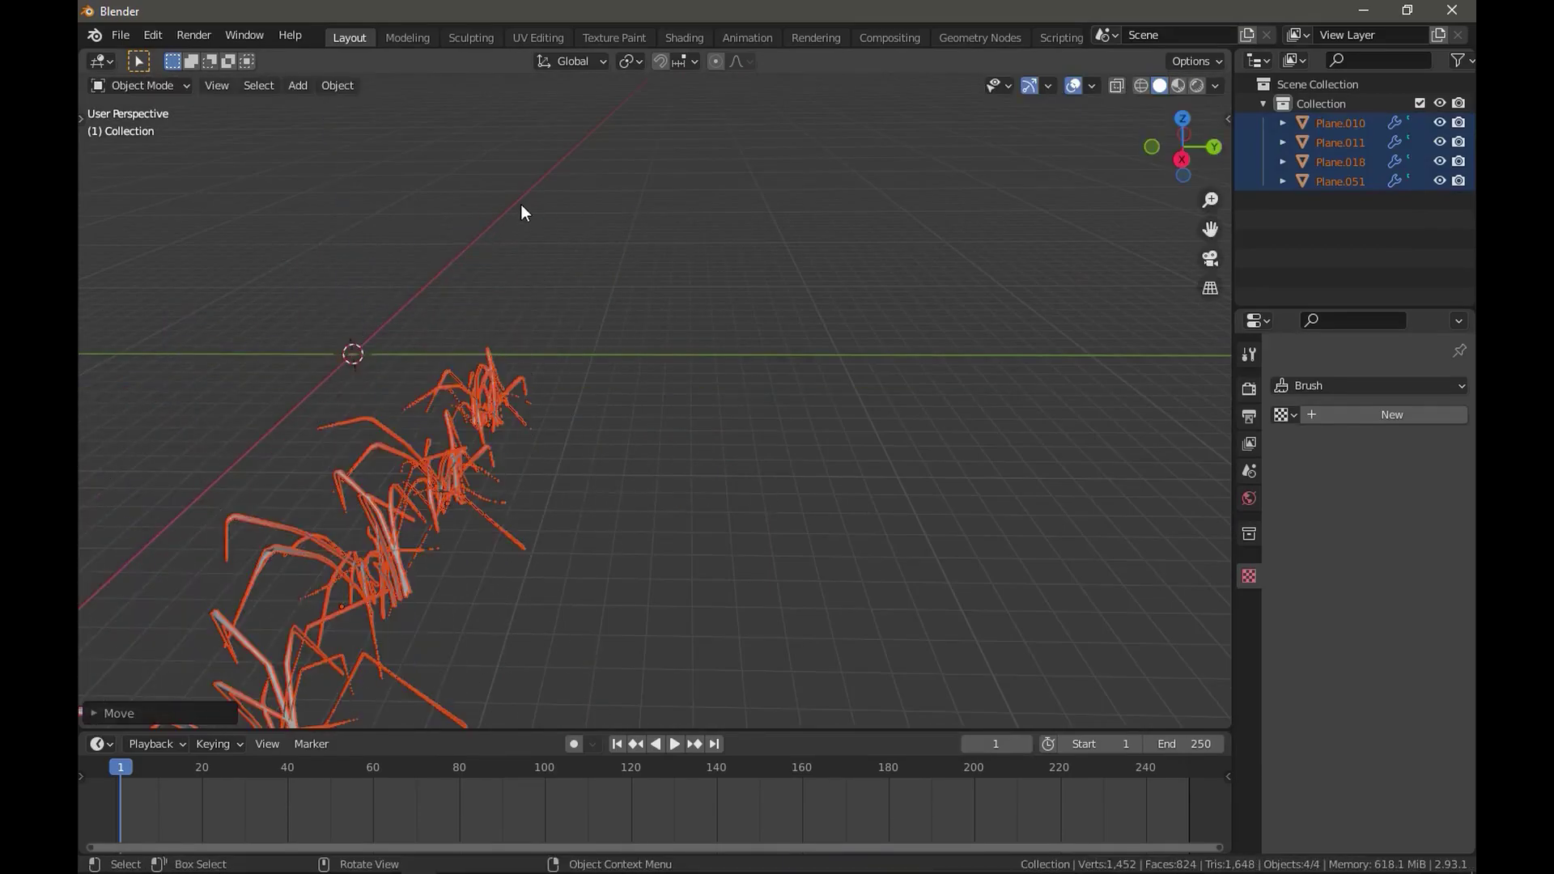
{"action": "key", "text": "alt+a"}
Add a mesh plane and scale it up into a large ground plane.
{"action": "key", "text": "shift+a"}
{"action": "left_click", "coordinate": [571, 215]}
{"action": "key", "text": "s"}
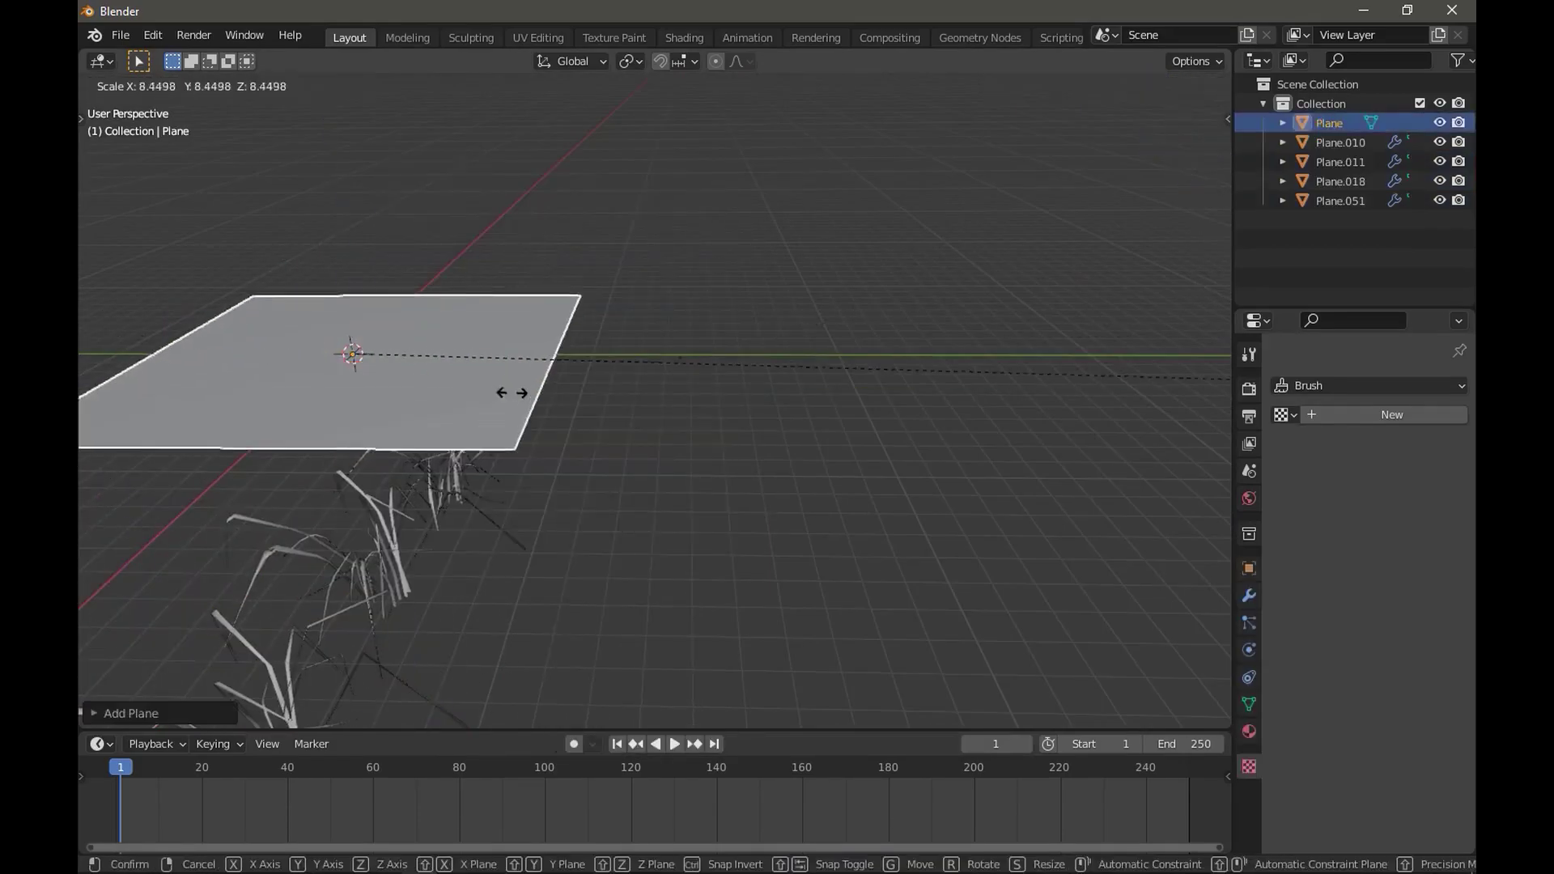
{"action": "left_click", "coordinate": [566, 404]}
{"action": "mouse_move", "coordinate": [393, 357]}
{"action": "middle_mouse_down"}
{"action": "mouse_move", "coordinate": [460, 474]}
{"action": "mouse_move", "coordinate": [1305, 499]}
{"action": "middle_mouse_up"}
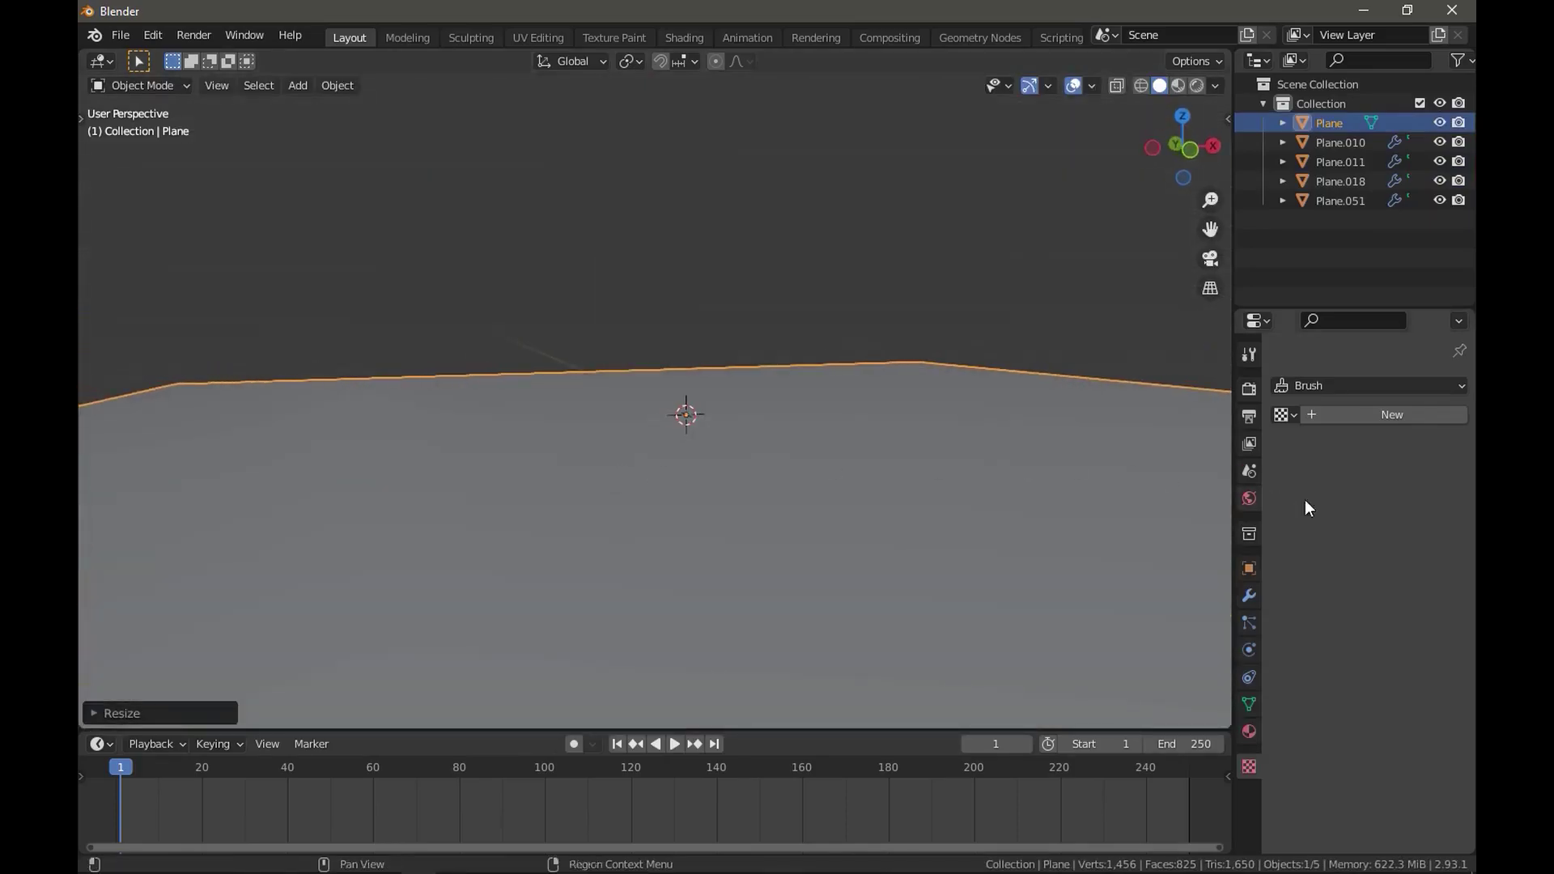
Add a Hair particle system to the ground plane.
{"action": "left_click", "coordinate": [1249, 624]}
{"action": "left_click", "coordinate": [1459, 387]}
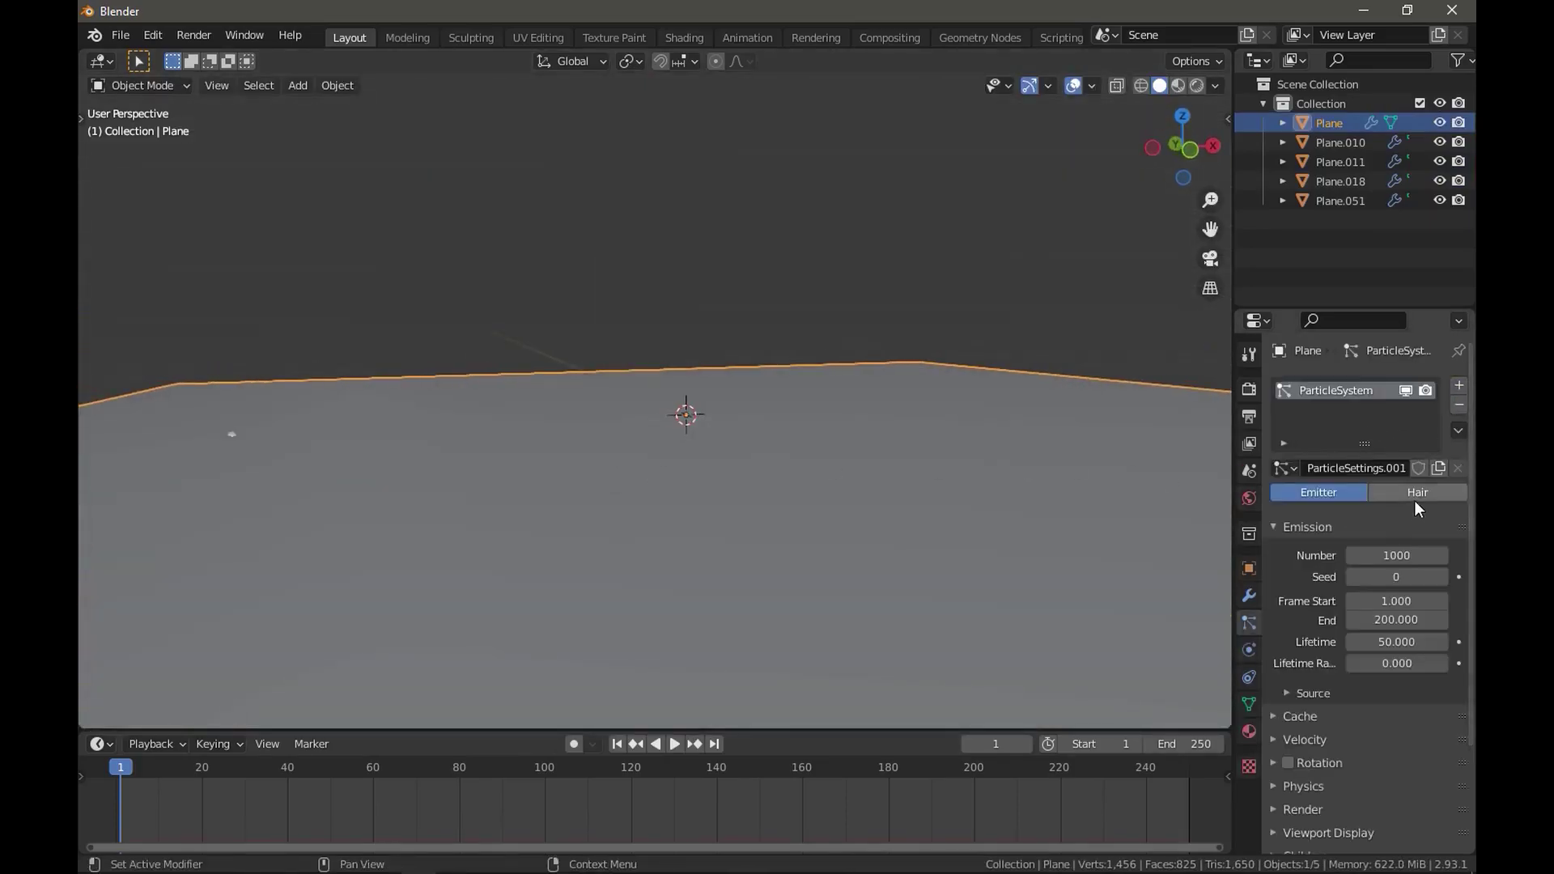
{"action": "left_click", "coordinate": [1415, 493]}
{"action": "mouse_move", "coordinate": [639, 495]}
{"action": "middle_mouse_down"}
{"action": "mouse_move", "coordinate": [599, 613]}
{"action": "mouse_move", "coordinate": [771, 243]}
{"action": "middle_mouse_up"}
{"action": "scroll", "coordinate": [605, 611], "scroll_direction": "up", "scroll_amount": 3}
{"action": "left_click", "coordinate": [771, 243]}
{"action": "mouse_move", "coordinate": [687, 294]}
{"action": "middle_mouse_down"}
{"action": "mouse_move", "coordinate": [690, 343]}
{"action": "mouse_move", "coordinate": [780, 304]}
{"action": "mouse_move", "coordinate": [527, 510]}
{"action": "mouse_move", "coordinate": [552, 481]}
{"action": "mouse_move", "coordinate": [508, 479]}
{"action": "middle_mouse_up"}
Render the plane's hair particles as Object, then select all four grass clumps.
{"action": "left_click", "coordinate": [497, 197]}
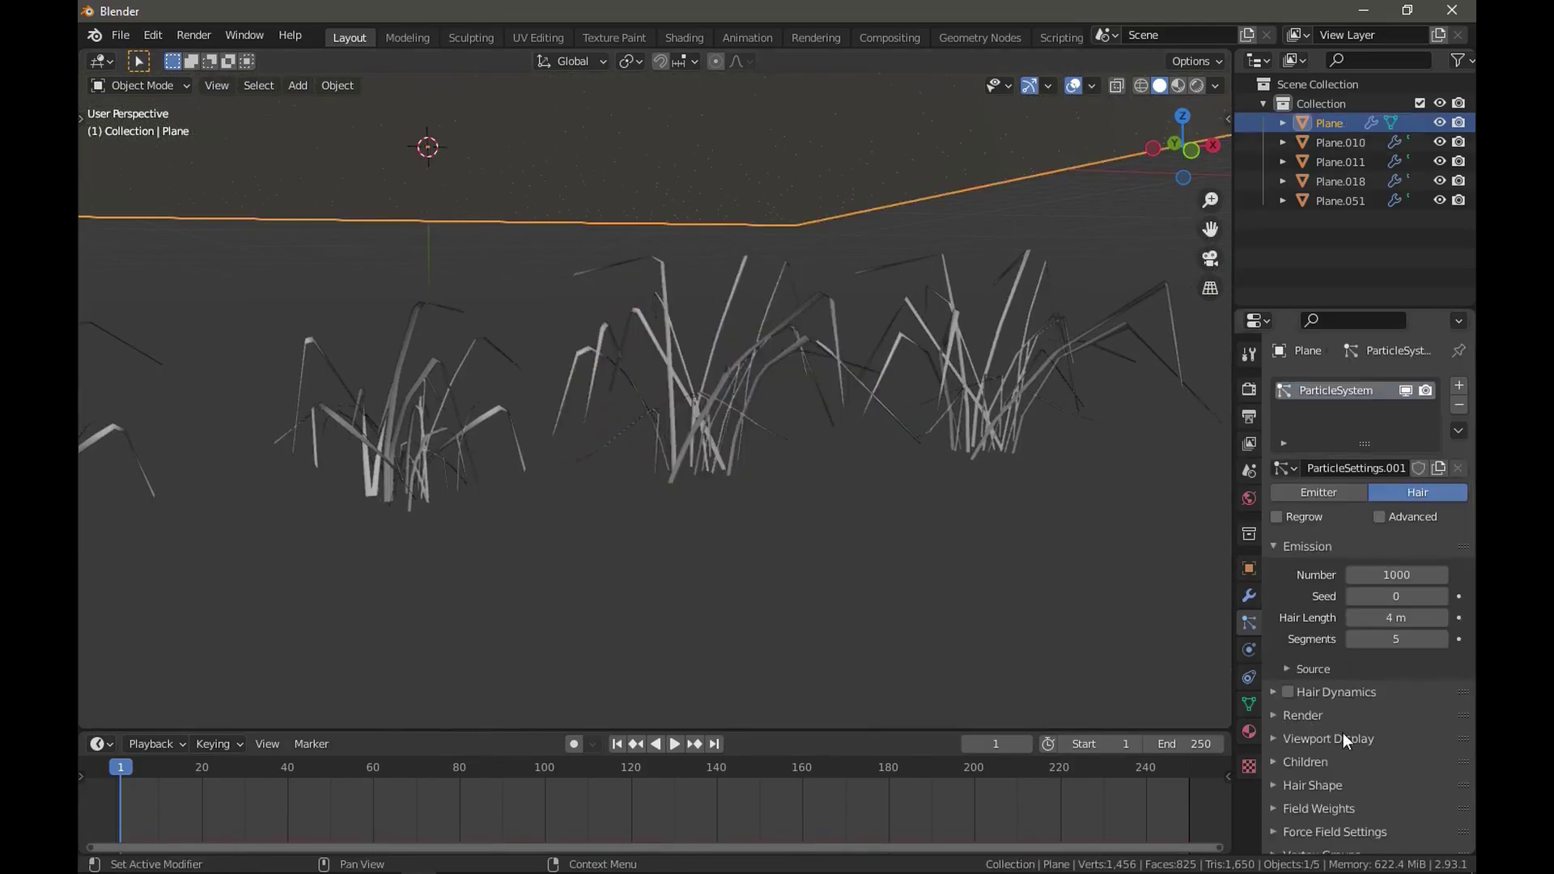
{"action": "left_click", "coordinate": [1313, 715]}
{"action": "left_click", "coordinate": [1376, 743]}
{"action": "left_click", "coordinate": [1364, 680]}
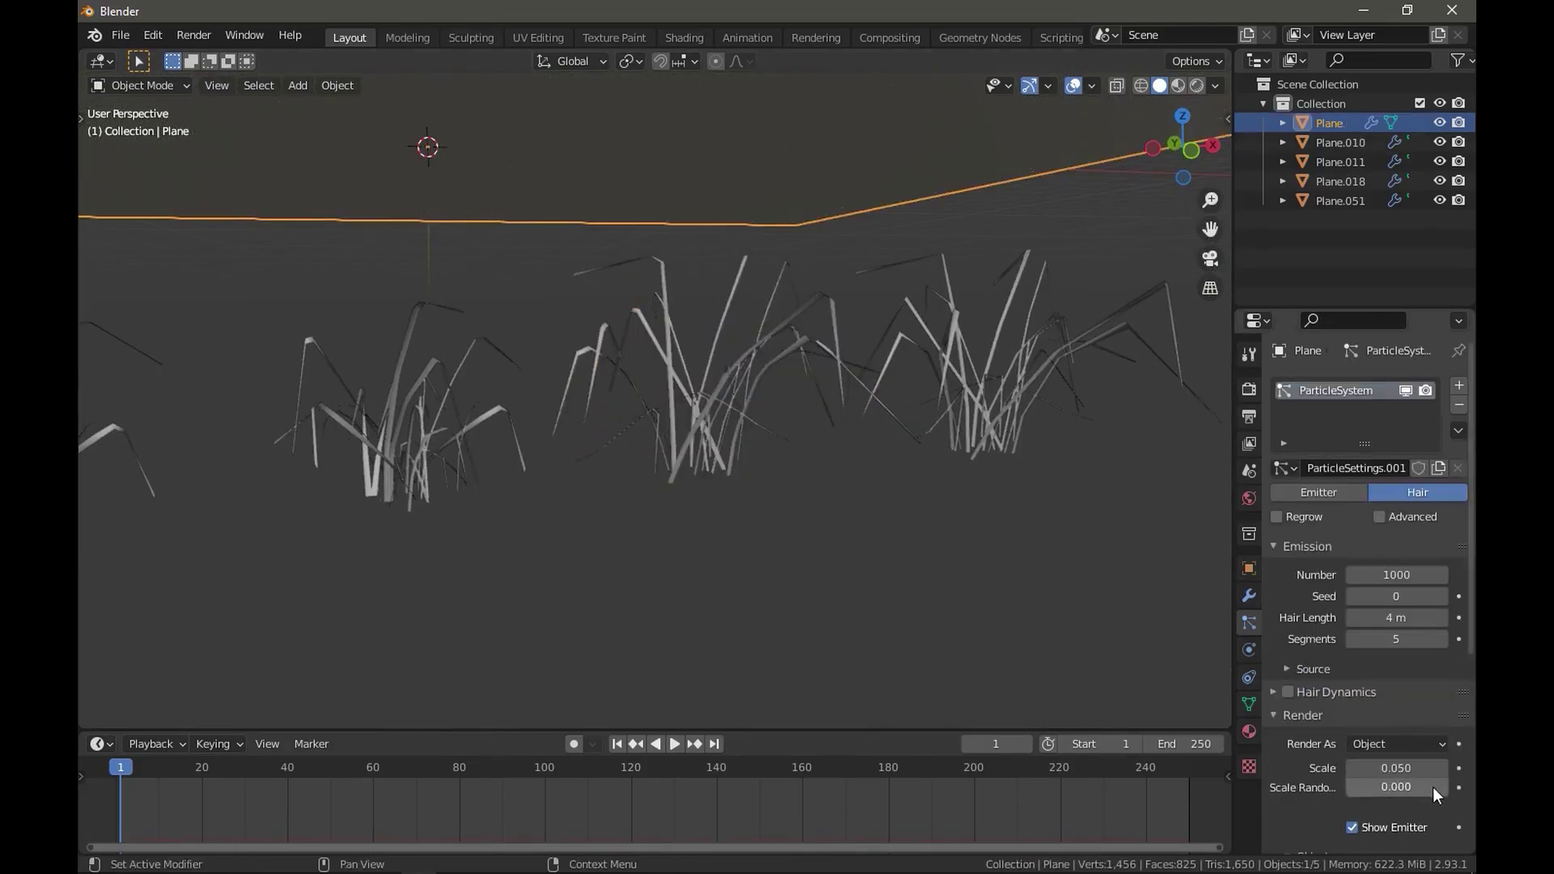
{"action": "scroll", "coordinate": [1417, 702], "scroll_direction": "down", "scroll_amount": 2}
{"action": "scroll", "coordinate": [1416, 702], "scroll_direction": "up", "scroll_amount": 2}
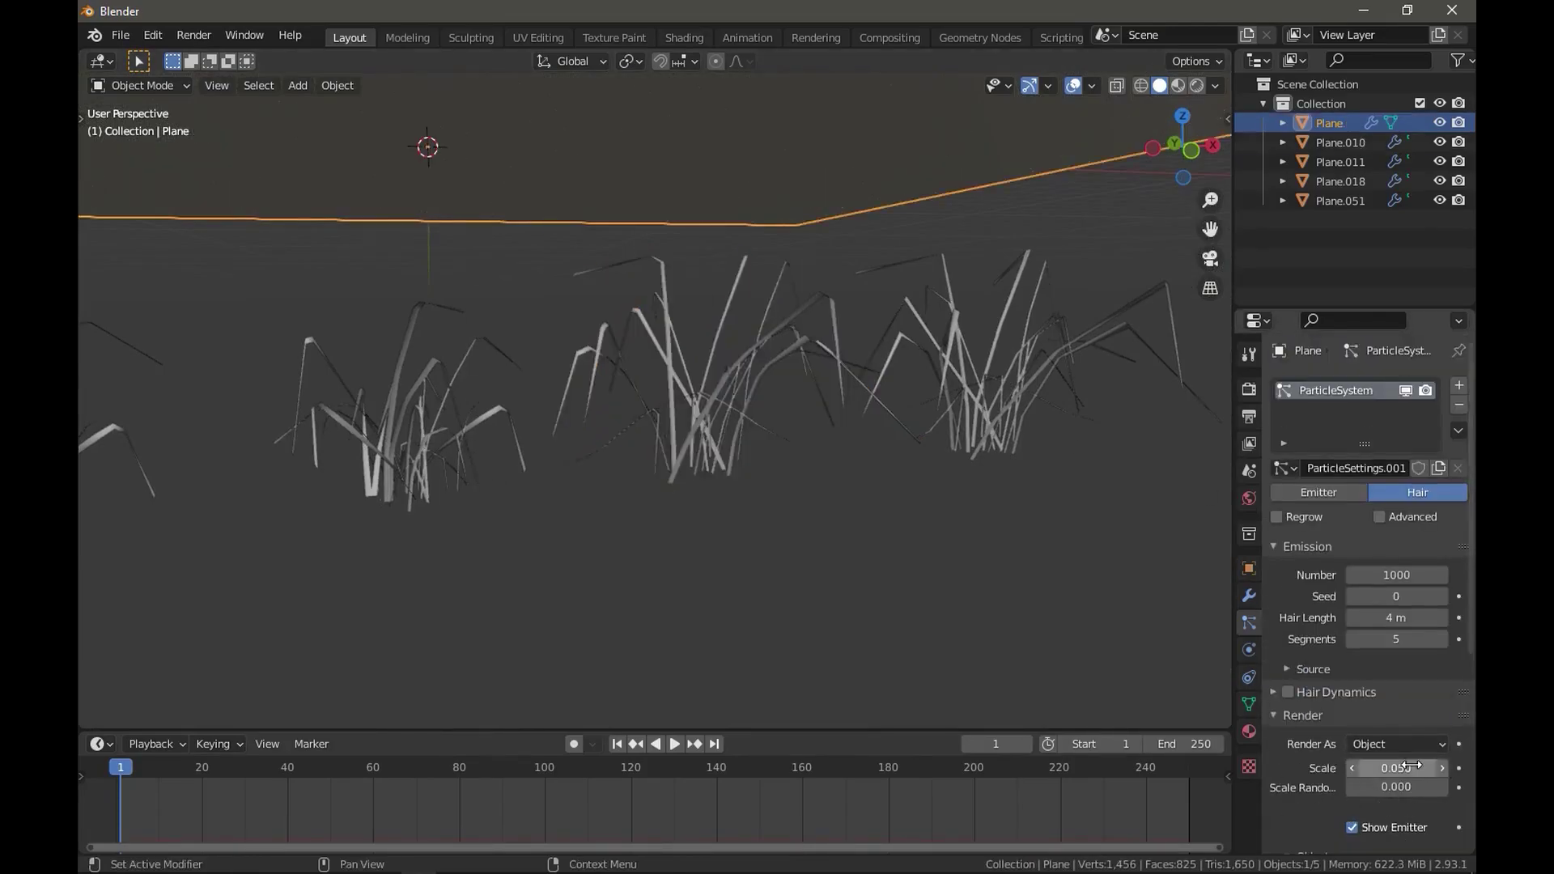
{"action": "left_click", "coordinate": [654, 397]}
{"action": "left_click_drag", "start_coordinate": [362, 415], "coordinate": [901, 455]}
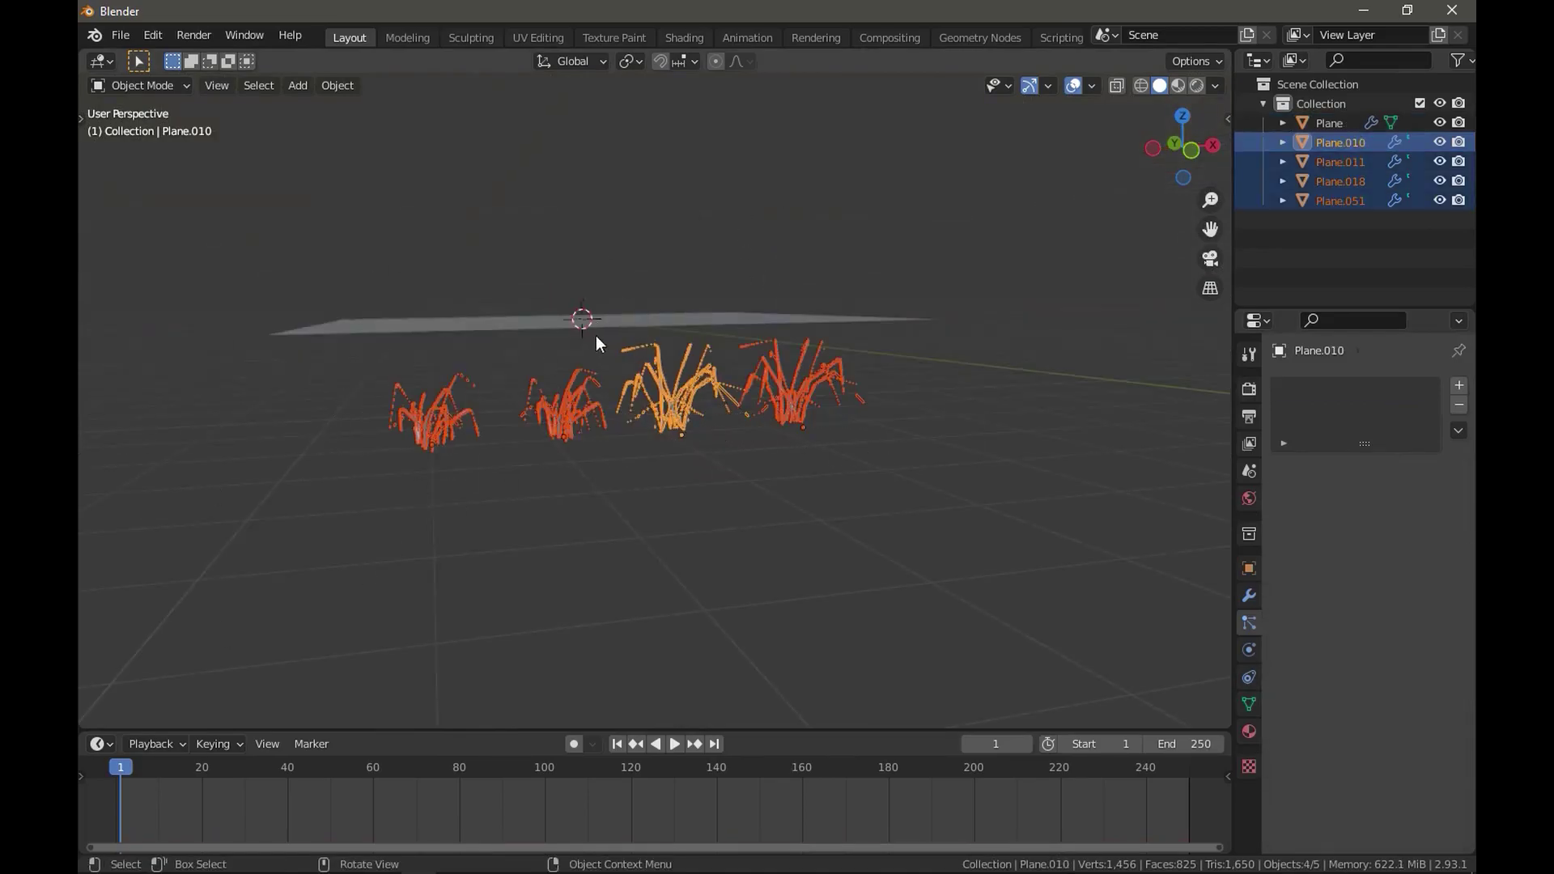
Move the four grass clumps into a new collection named 'rumput b aja'.
{"action": "key", "text": "m"}
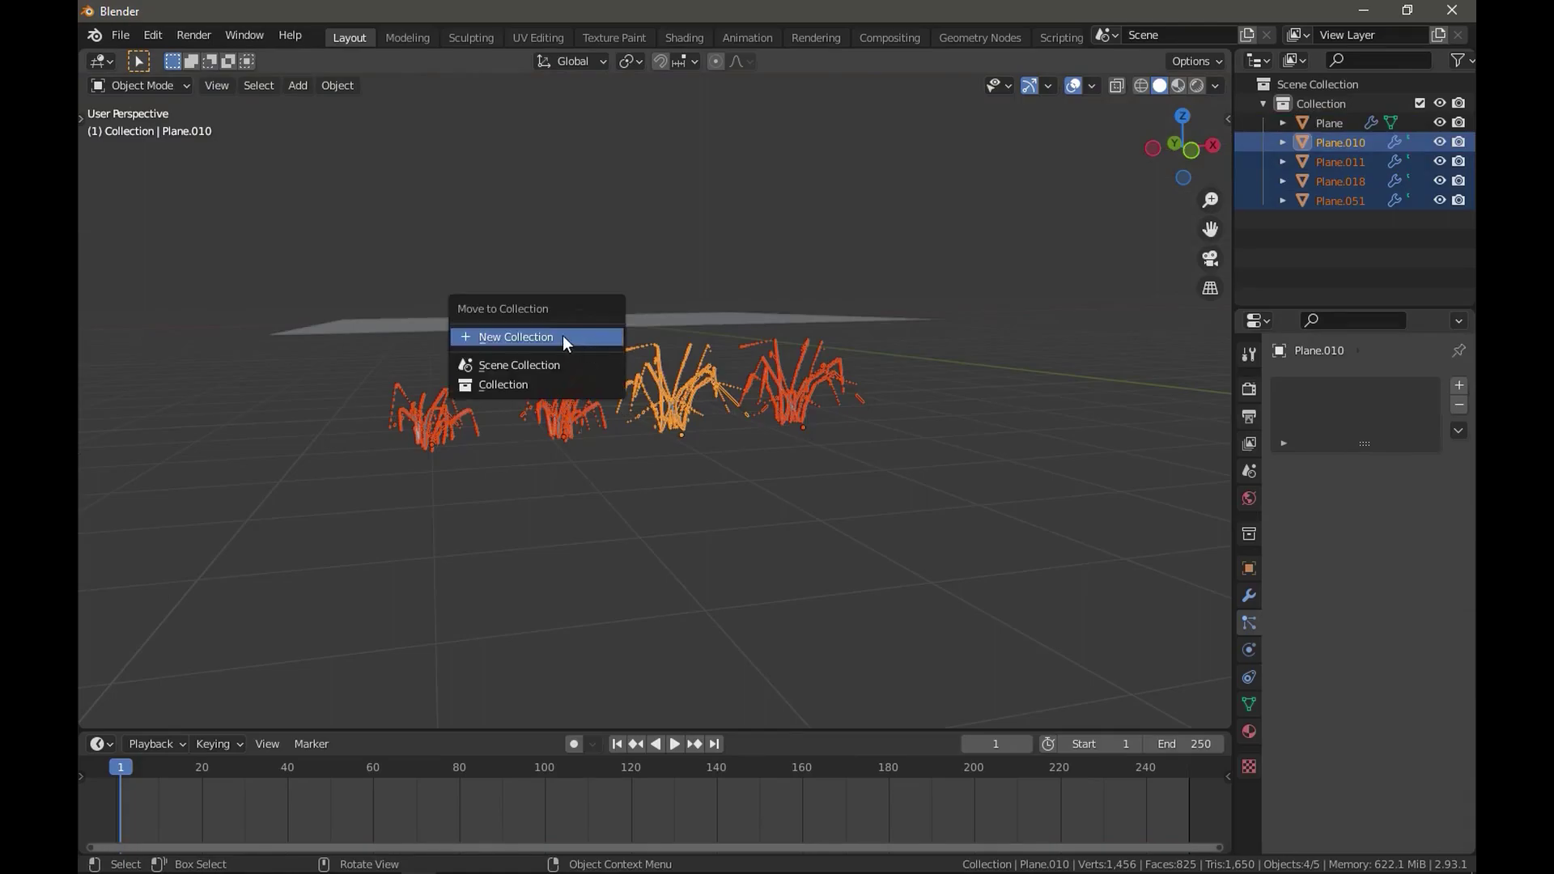
{"action": "left_click", "coordinate": [562, 335]}
{"action": "type", "text": "rumput b aja"}
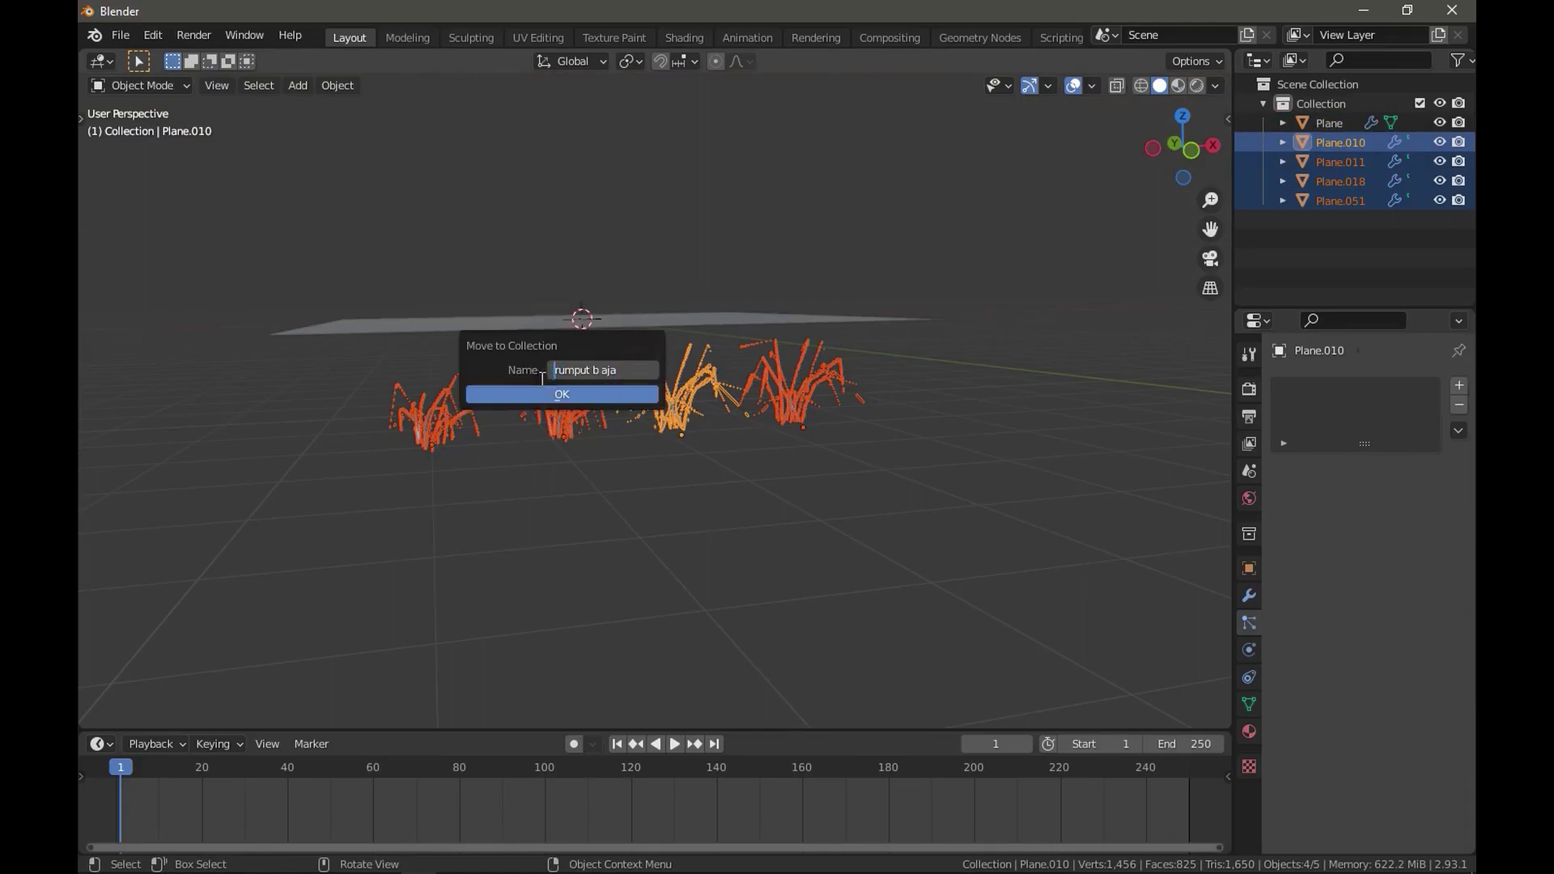
{"action": "key", "text": "Return"}
{"action": "left_click", "coordinate": [537, 388]}
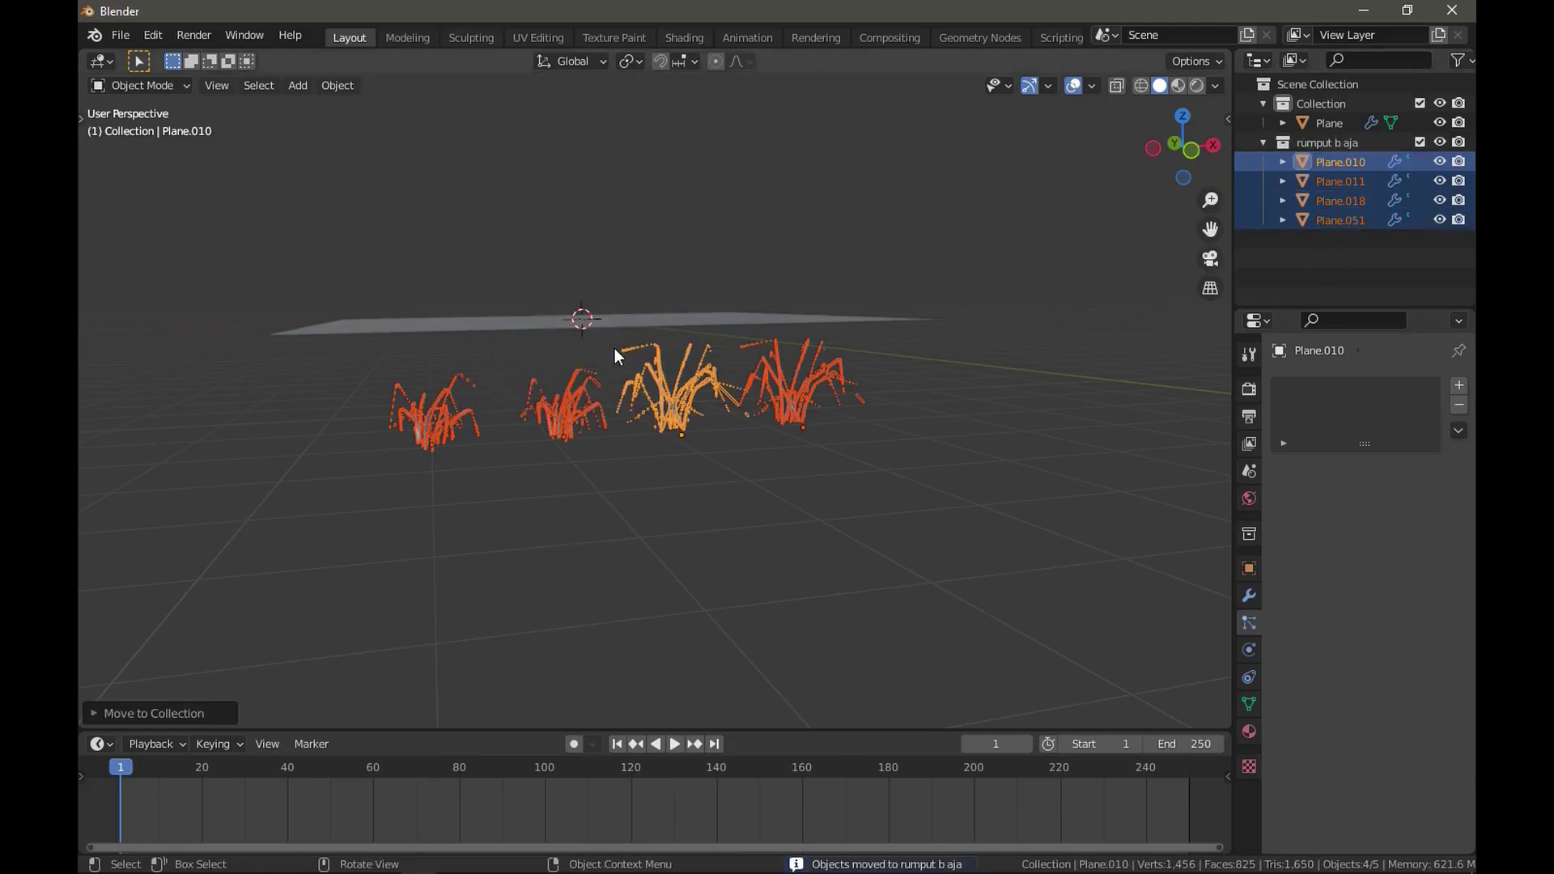
Render the ground plane's particles as the 'rumput b aja' collection instances.
{"action": "left_click", "coordinate": [602, 323]}
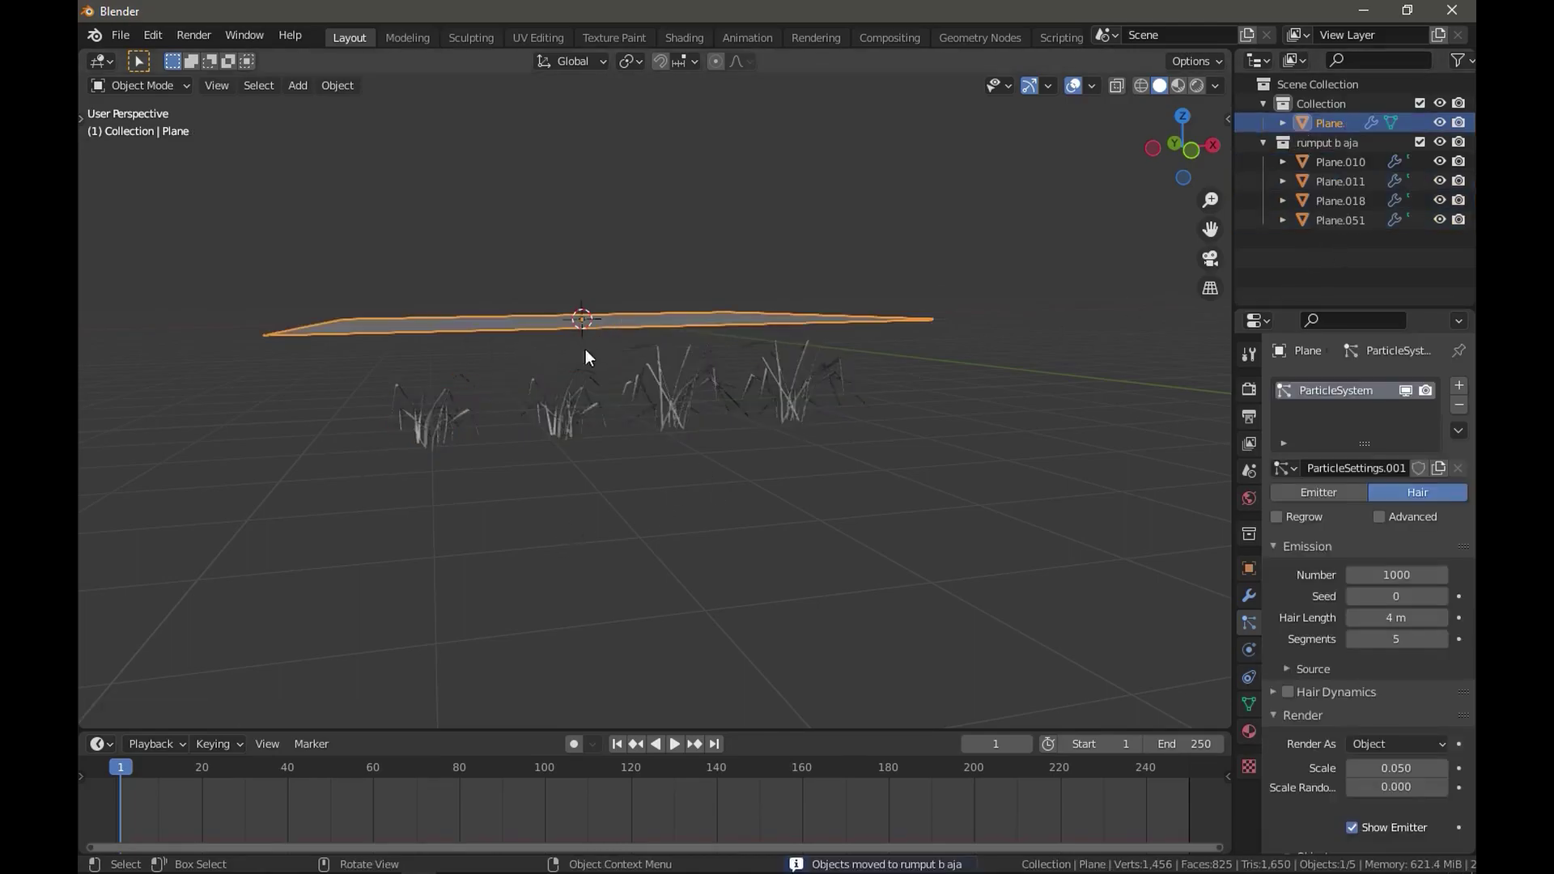
{"action": "left_click", "coordinate": [1358, 742]}
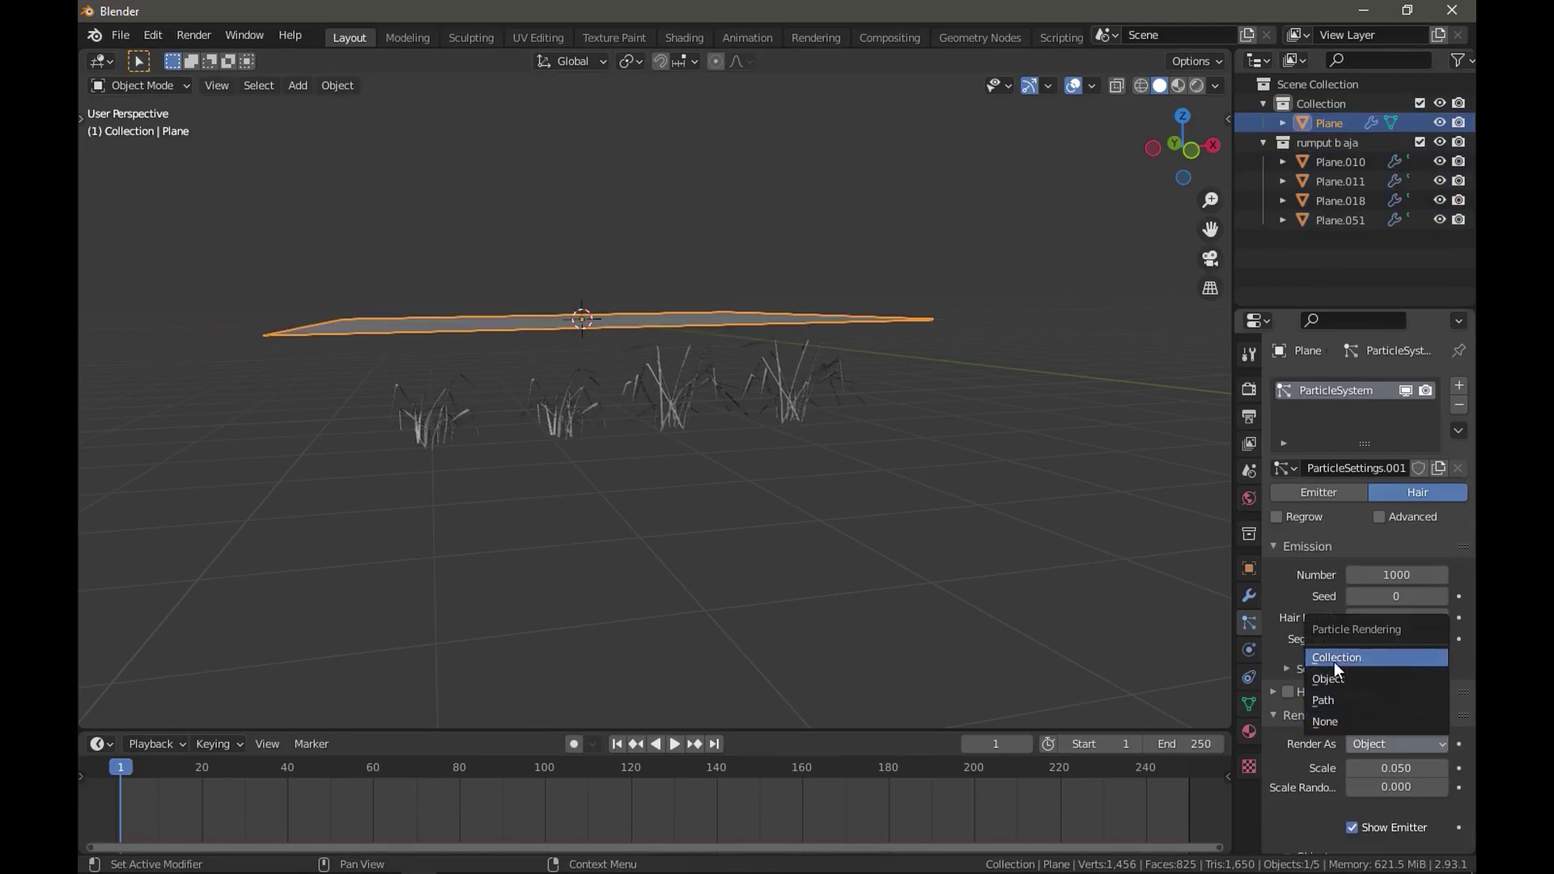
{"action": "left_click", "coordinate": [1334, 661]}
{"action": "scroll", "coordinate": [1377, 758], "scroll_direction": "down", "scroll_amount": 3}
{"action": "left_click", "coordinate": [1377, 766]}
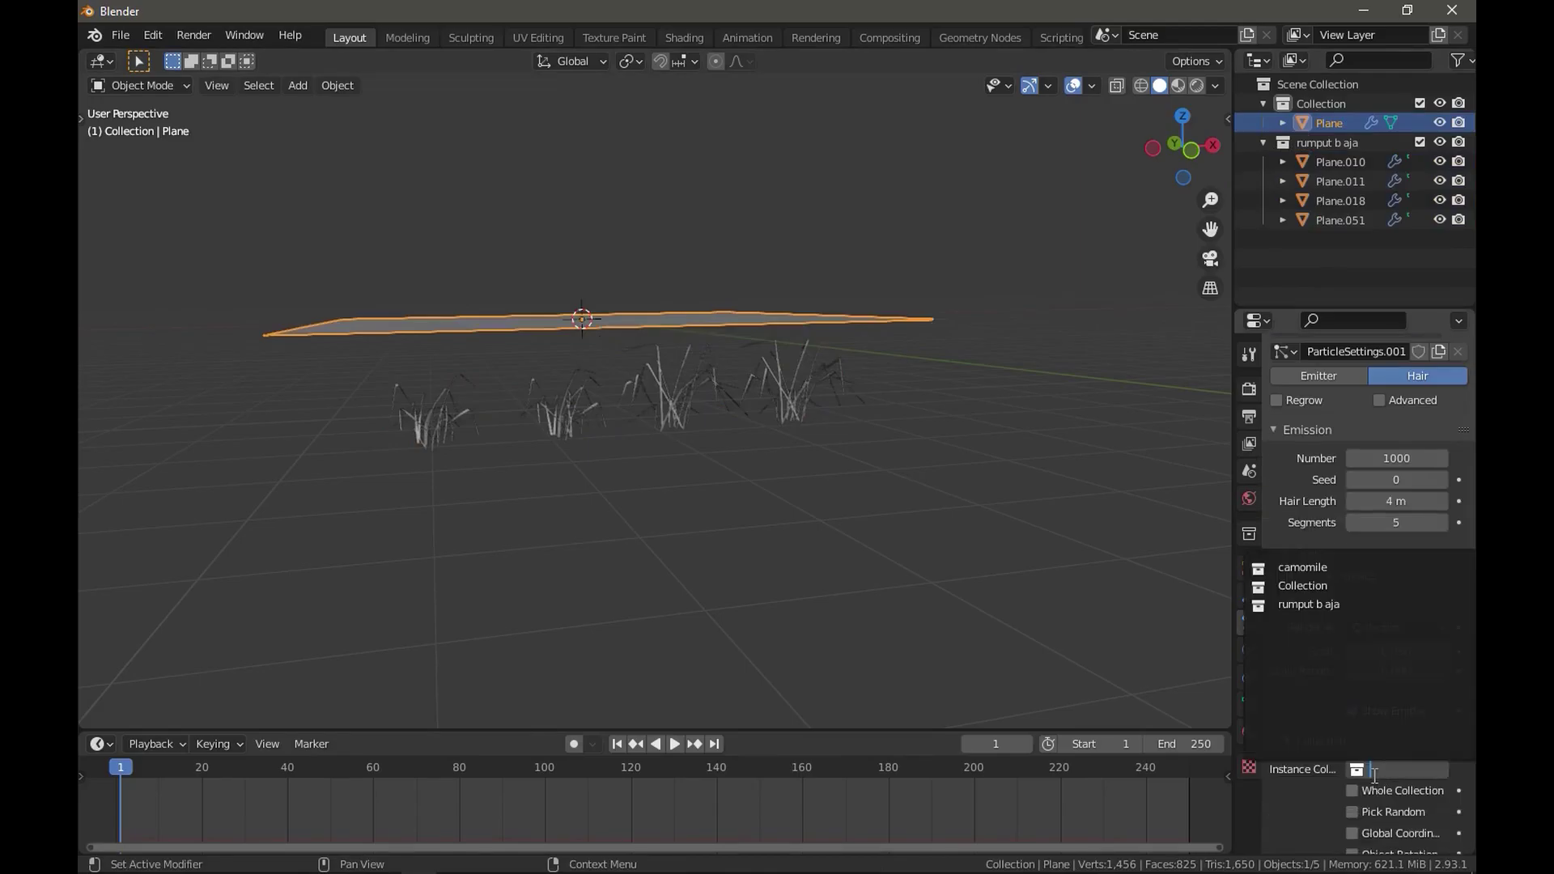
{"action": "left_click", "coordinate": [1309, 605]}
{"action": "middle_click_drag", "start_coordinate": [930, 489], "coordinate": [415, 496]}
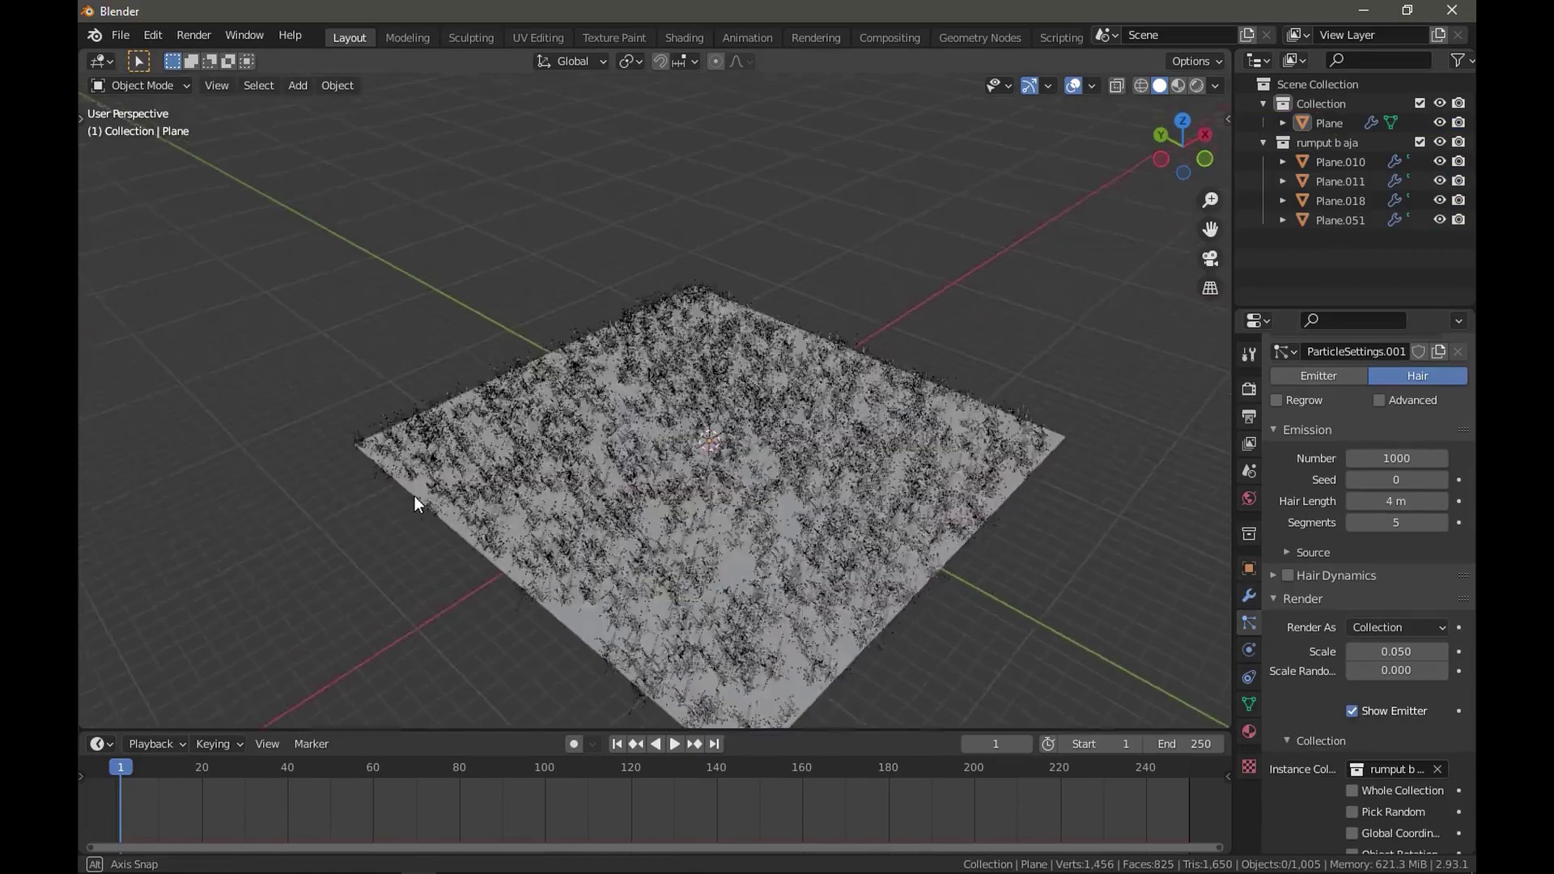
{"action": "scroll", "coordinate": [669, 498], "scroll_direction": "up", "scroll_amount": 3}
{"action": "scroll", "coordinate": [640, 450], "scroll_direction": "up", "scroll_amount": 3}
{"action": "middle_click_drag", "start_coordinate": [640, 452], "coordinate": [365, 352]}
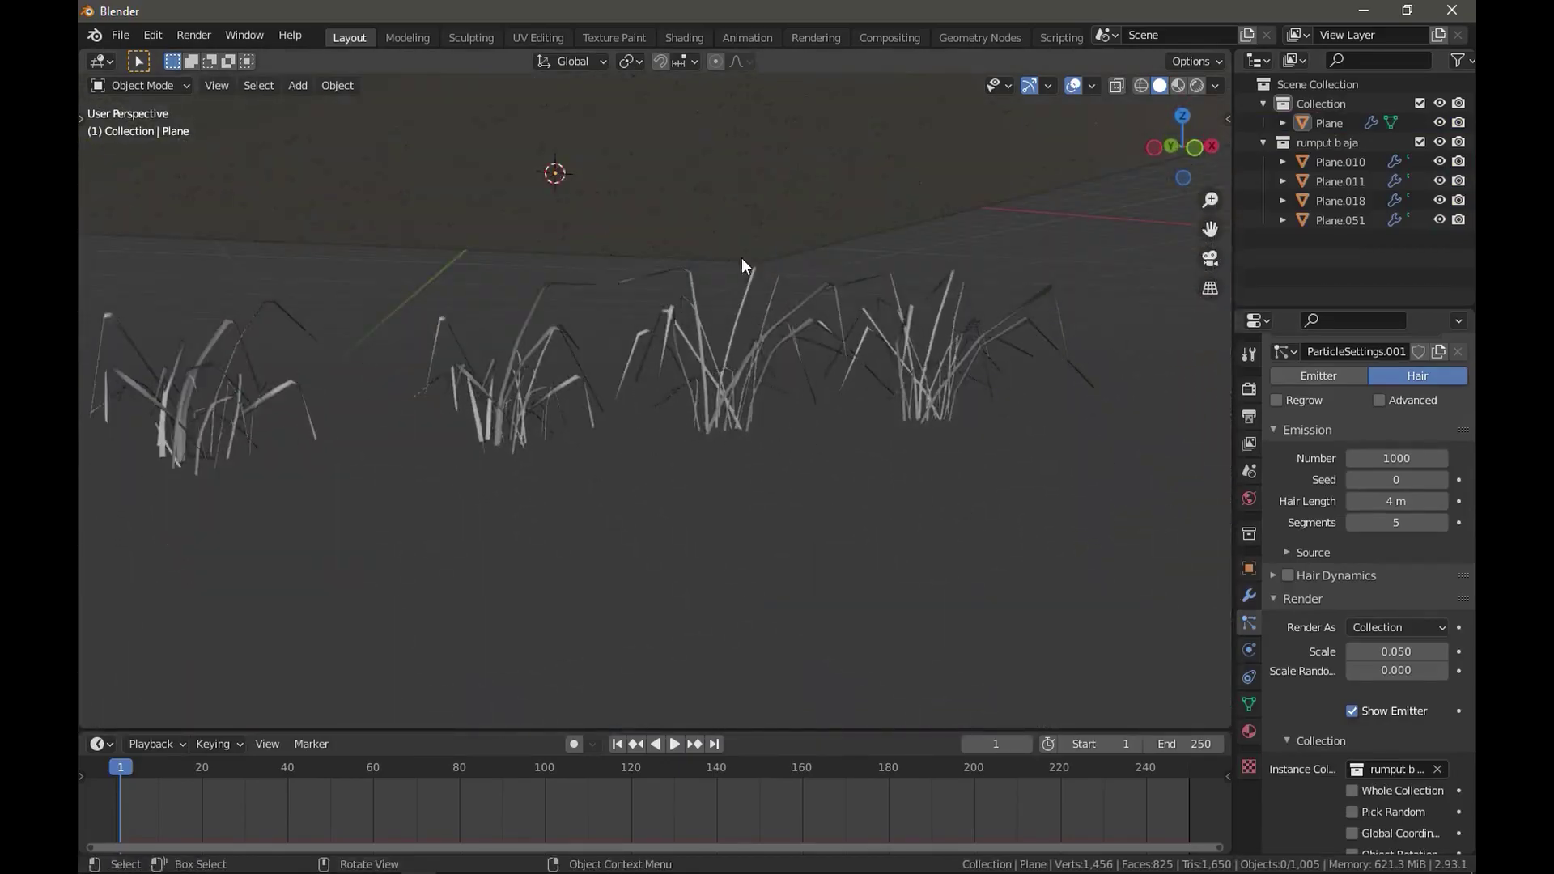
{"action": "left_click", "coordinate": [729, 230]}
{"action": "middle_click_drag", "start_coordinate": [728, 230], "coordinate": [765, 352]}
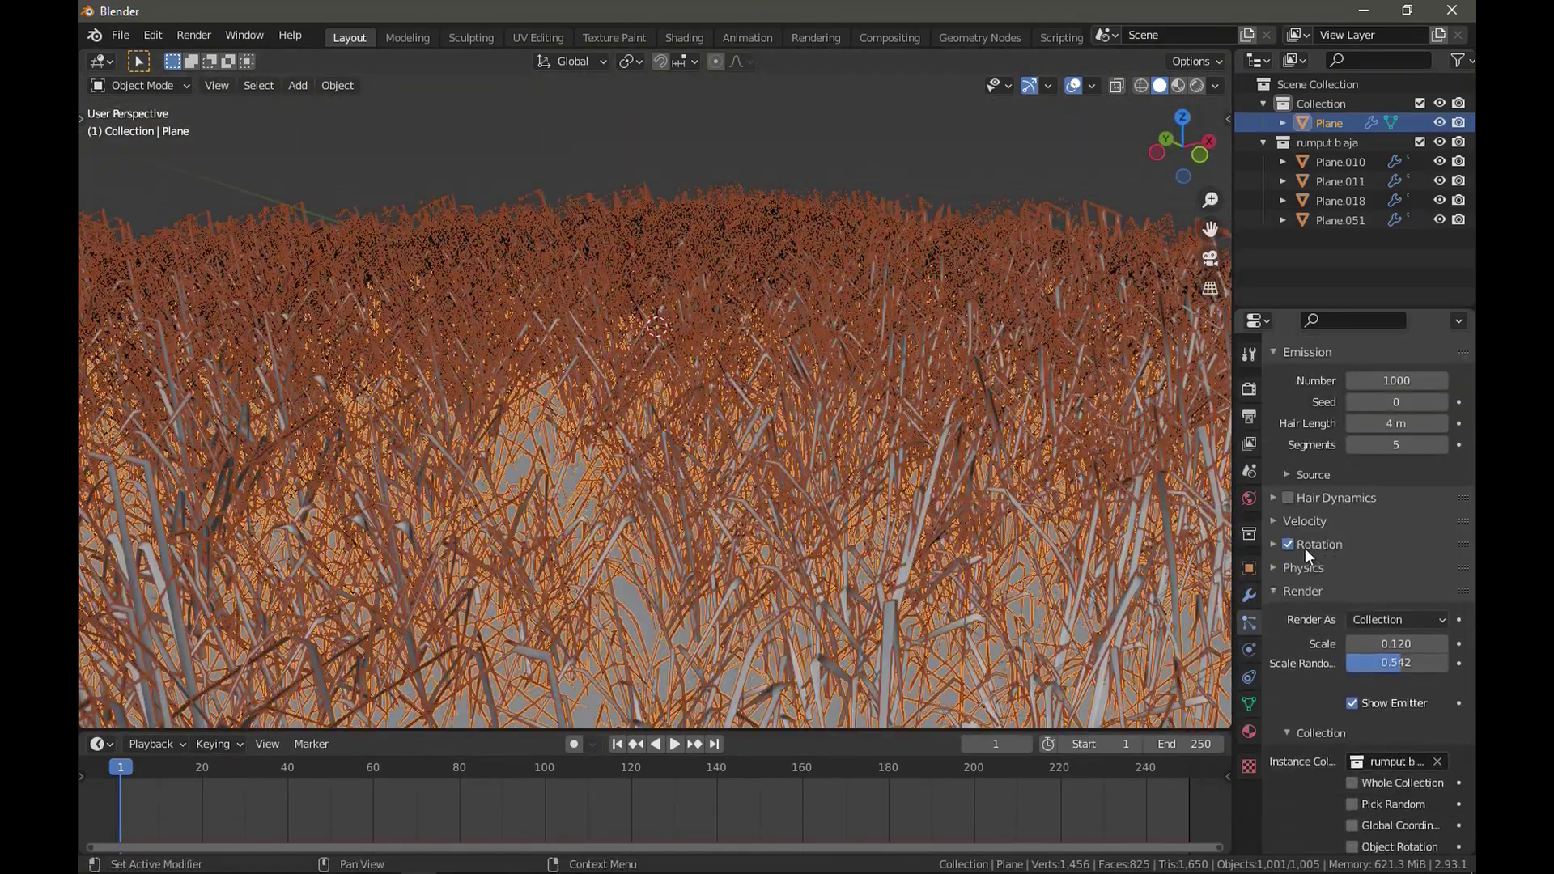
Expand the particle rotation settings and raise grass scale randomness to 0.645.
{"action": "left_click", "coordinate": [1305, 545]}
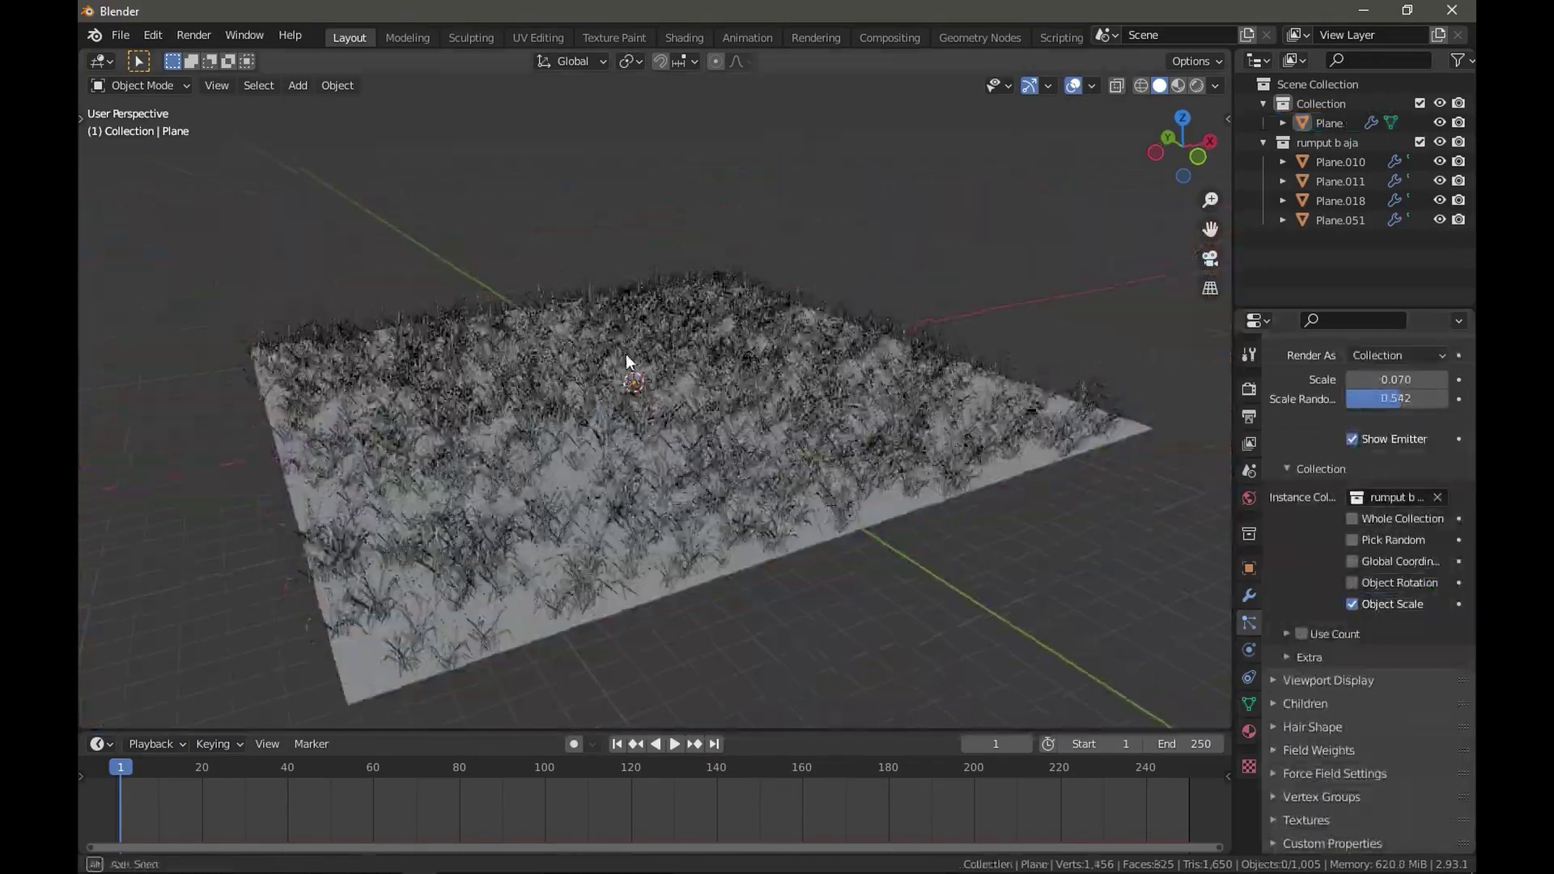
{"action": "mouse_move", "coordinate": [625, 353]}
{"action": "middle_mouse_down"}
{"action": "mouse_move", "coordinate": [636, 399]}
{"action": "mouse_move", "coordinate": [658, 318]}
{"action": "middle_mouse_up"}
{"action": "scroll", "coordinate": [664, 314], "scroll_direction": "up", "scroll_amount": 5}
{"action": "scroll", "coordinate": [664, 314], "scroll_direction": "down", "scroll_amount": 3}
{"action": "left_click", "coordinate": [773, 297]}
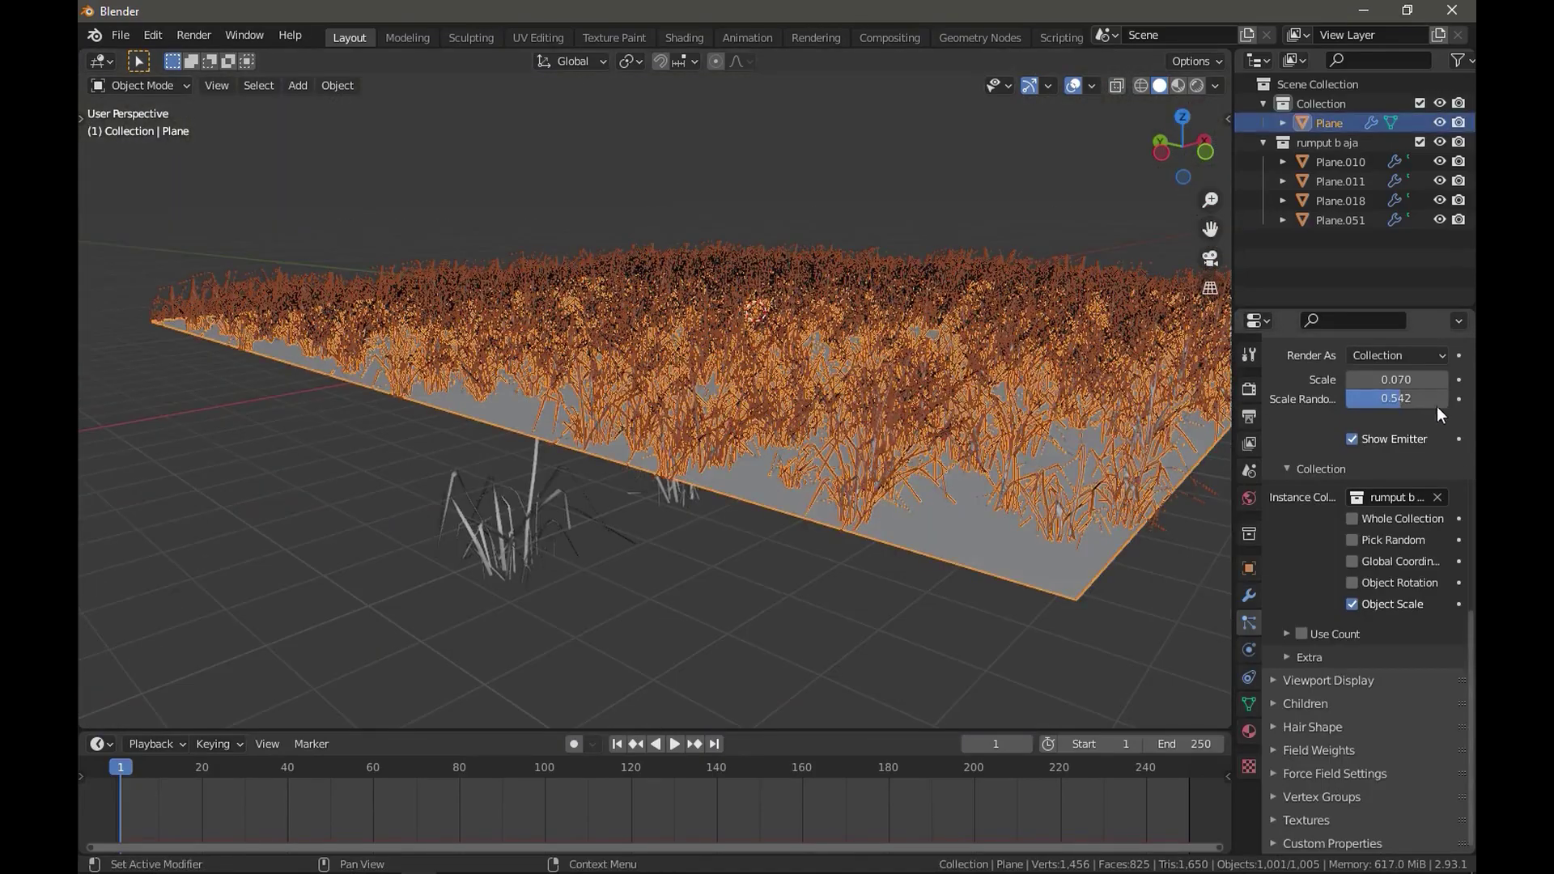
{"action": "left_click_drag", "start_coordinate": [1436, 398], "coordinate": [1473, 398]}
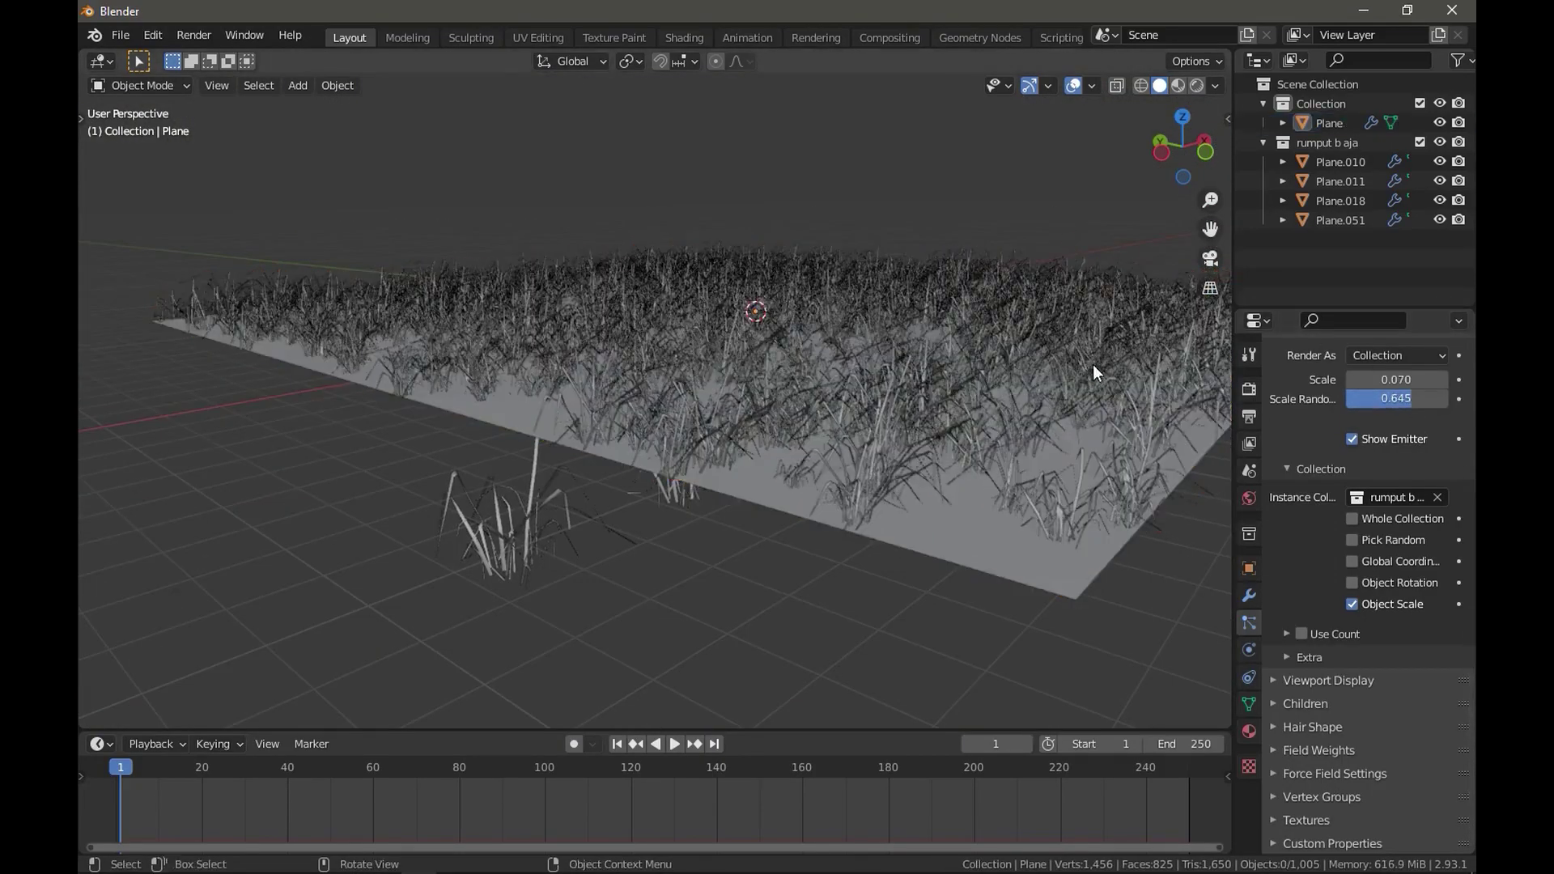
Edit the particle count and scroll down toward the Children panel.
{"action": "scroll", "coordinate": [1093, 364], "scroll_direction": "up", "scroll_amount": 3}
{"action": "scroll", "coordinate": [1401, 391], "scroll_direction": "up", "scroll_amount": 10}
{"action": "left_click", "coordinate": [1417, 574]}
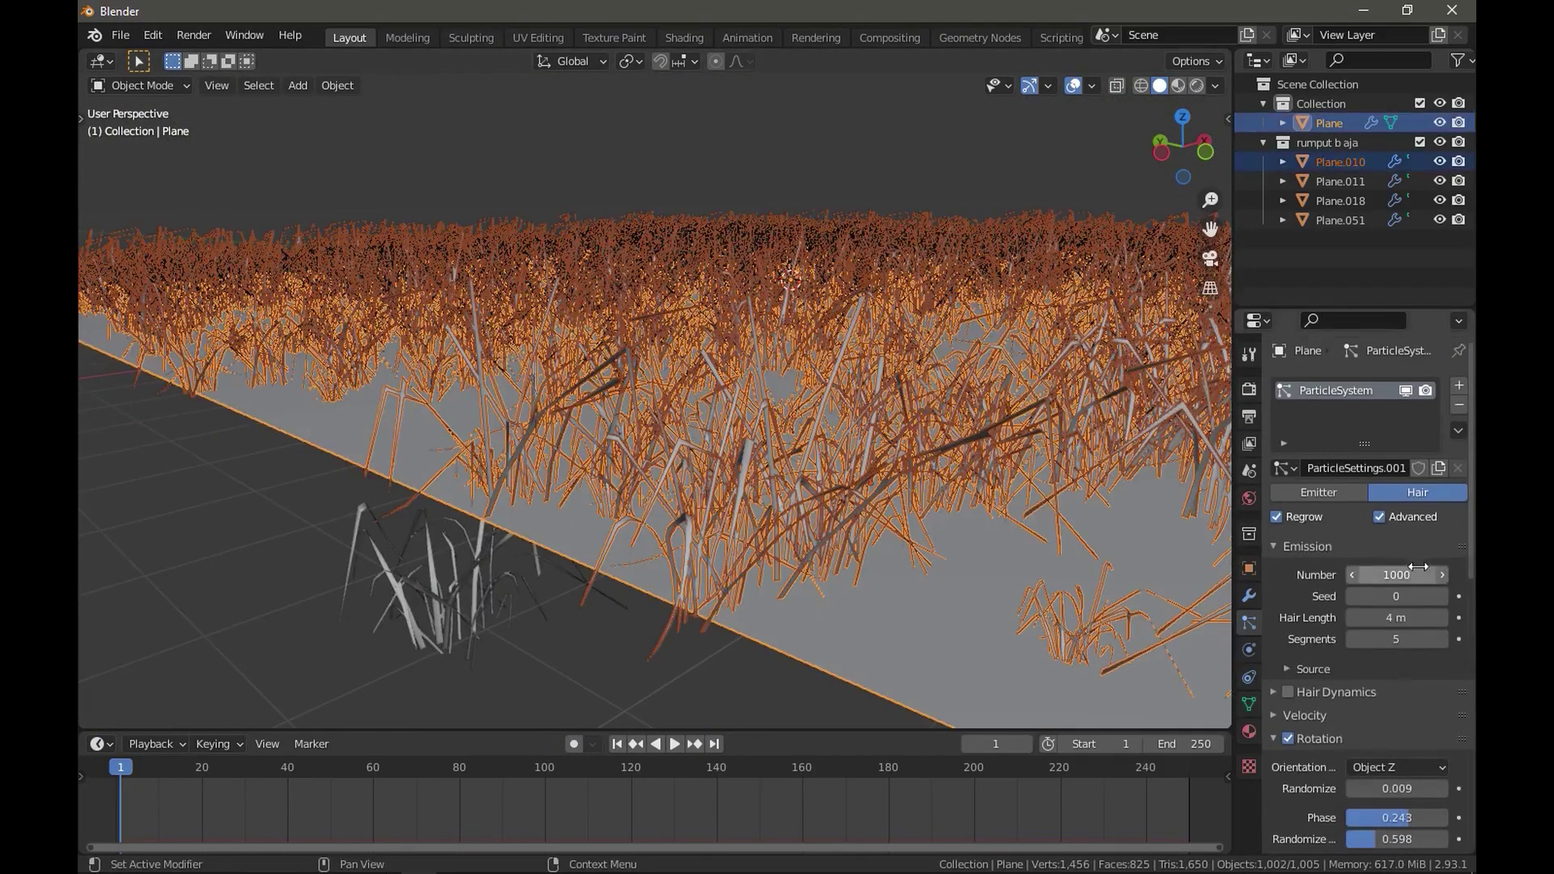
{"action": "scroll", "coordinate": [1409, 554], "scroll_direction": "down", "scroll_amount": 5}
{"action": "scroll", "coordinate": [1356, 561], "scroll_direction": "down", "scroll_amount": 5}
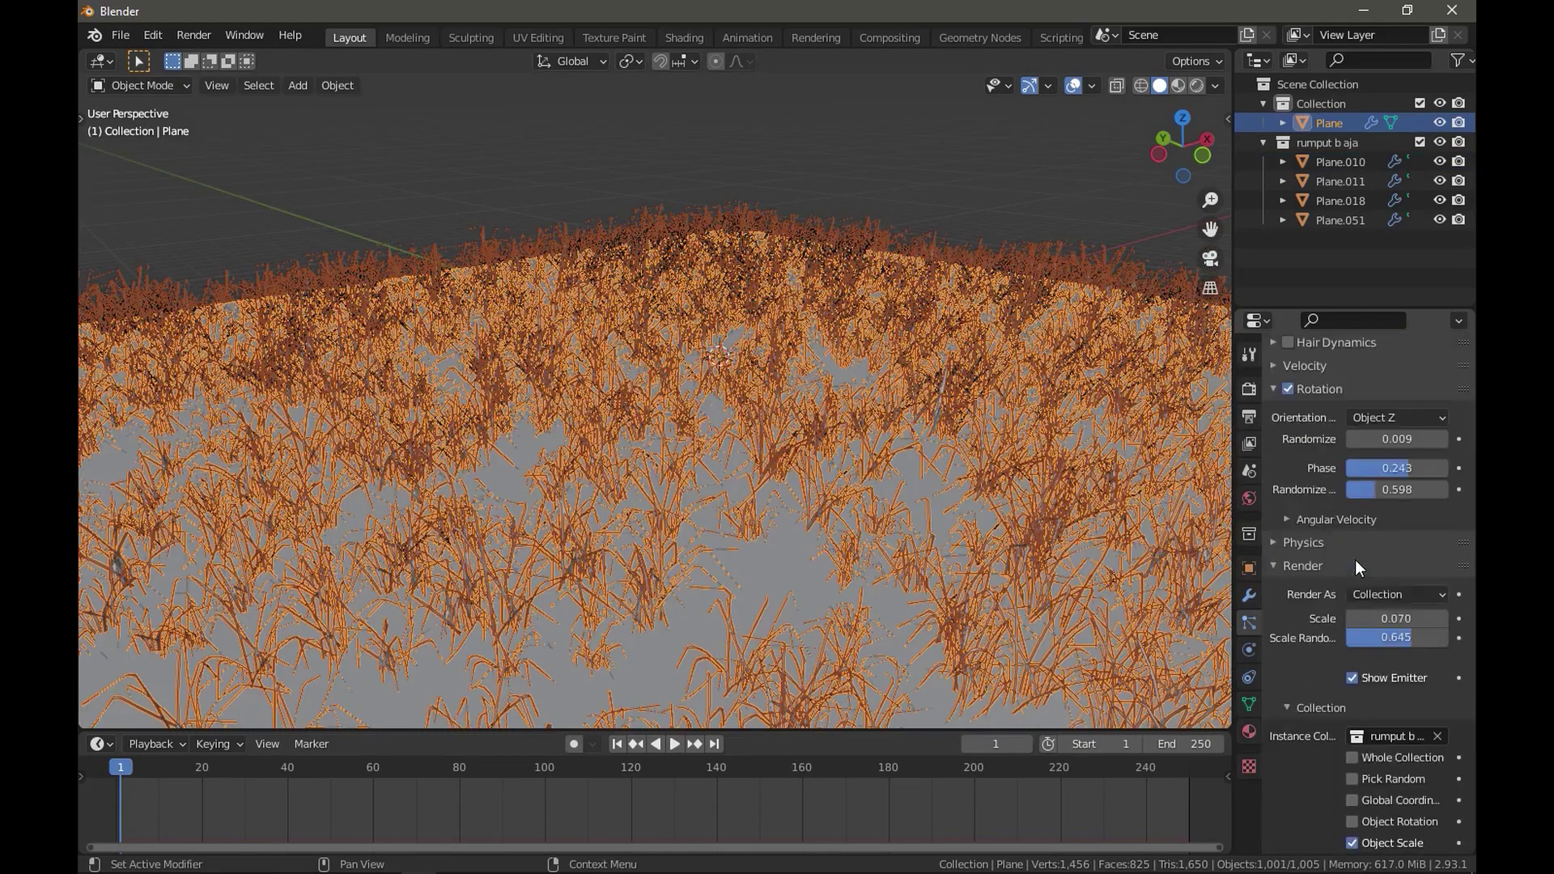
{"action": "scroll", "coordinate": [1358, 557], "scroll_direction": "down", "scroll_amount": 4}
{"action": "scroll", "coordinate": [1357, 557], "scroll_direction": "down", "scroll_amount": 3}
Switch the grass particle children to Interpolated.
{"action": "left_click", "coordinate": [1315, 706]}
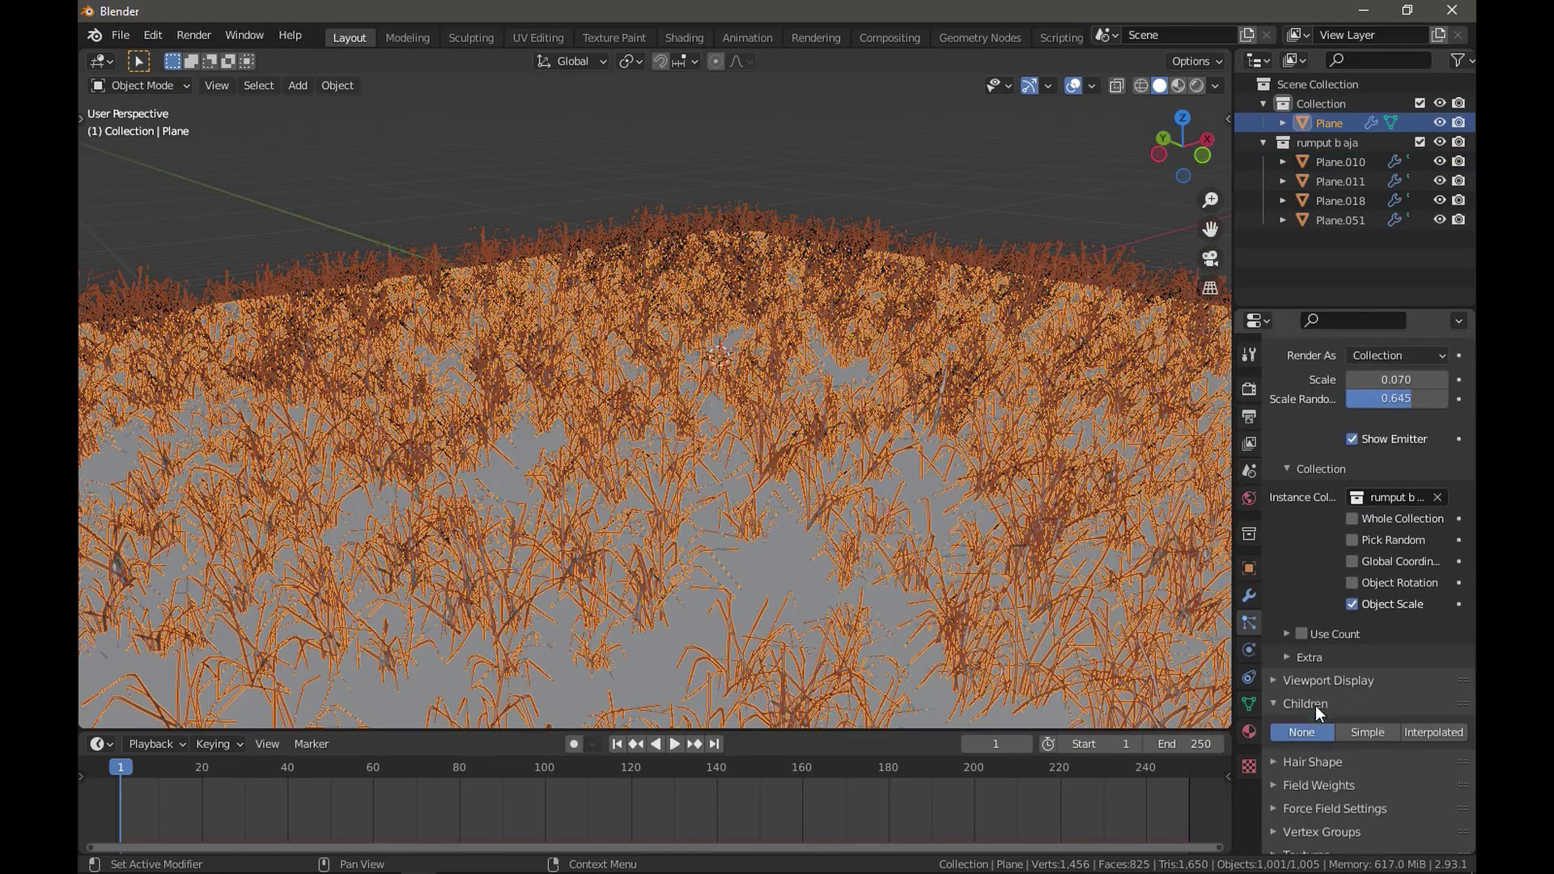
{"action": "left_click", "coordinate": [1411, 732]}
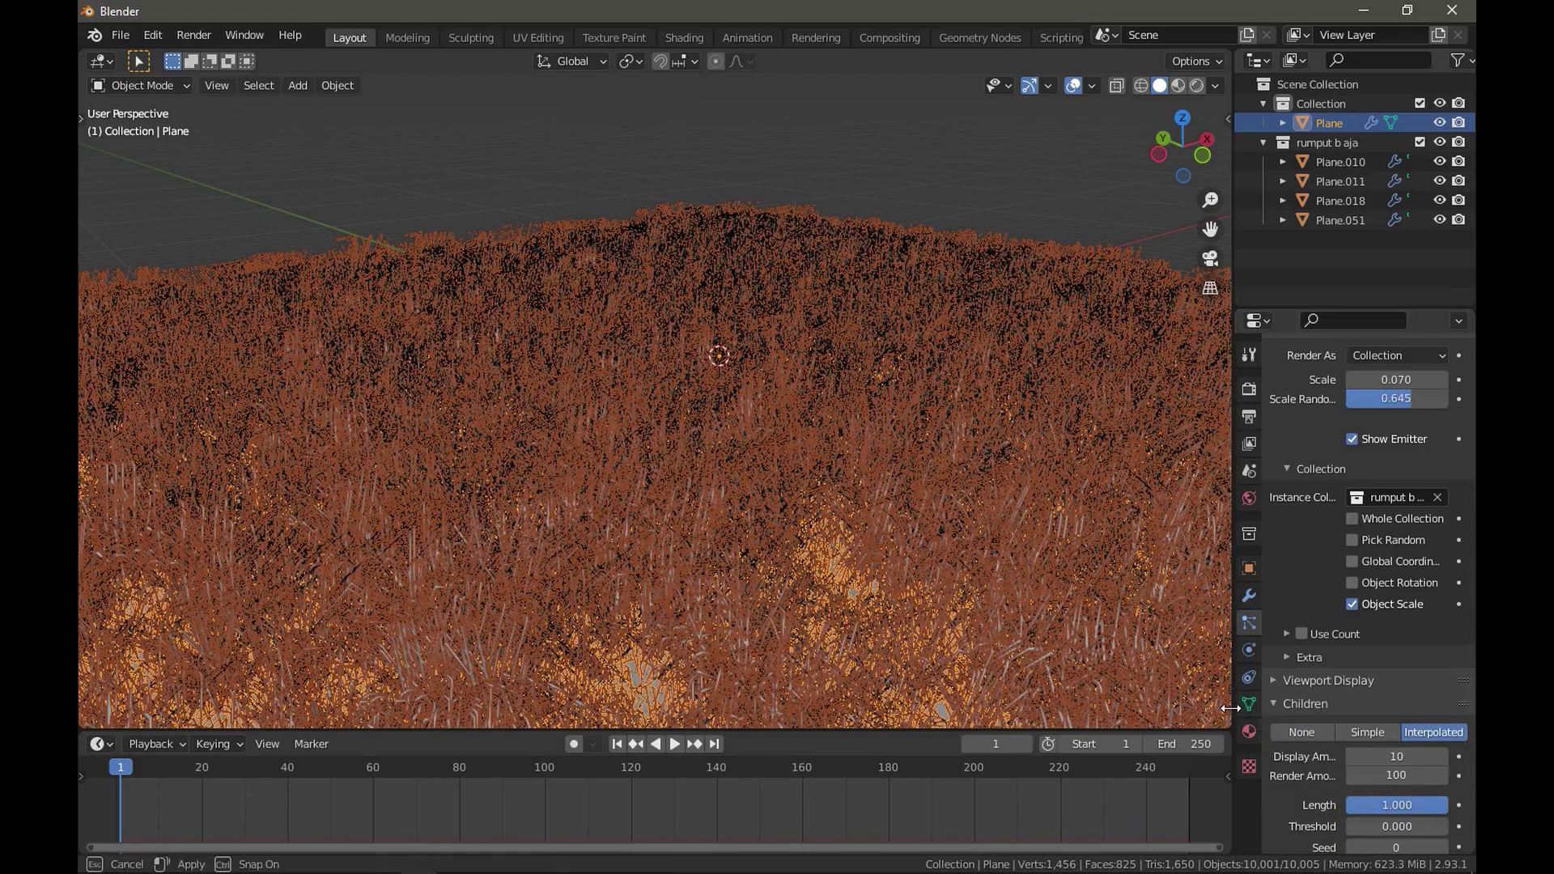
{"action": "mouse_move", "coordinate": [1234, 709]}
{"action": "left_mouse_down"}
{"action": "mouse_move", "coordinate": [1158, 708]}
{"action": "mouse_move", "coordinate": [1236, 727]}
{"action": "left_mouse_up"}
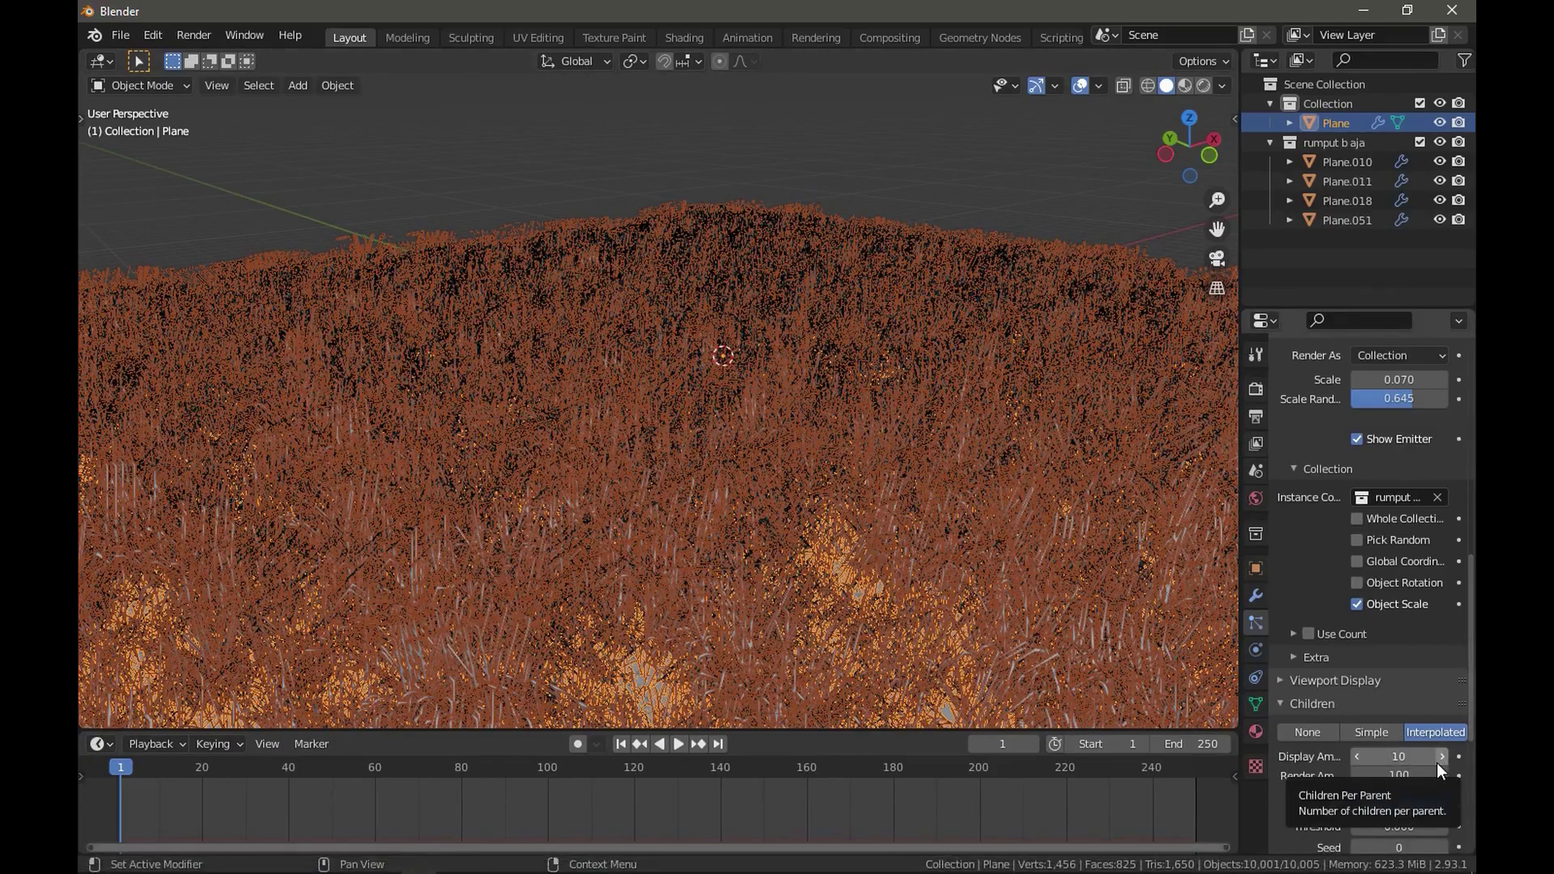
{"action": "scroll", "coordinate": [1424, 616], "scroll_direction": "up", "scroll_amount": 5}
{"action": "scroll", "coordinate": [1409, 469], "scroll_direction": "up", "scroll_amount": 10}
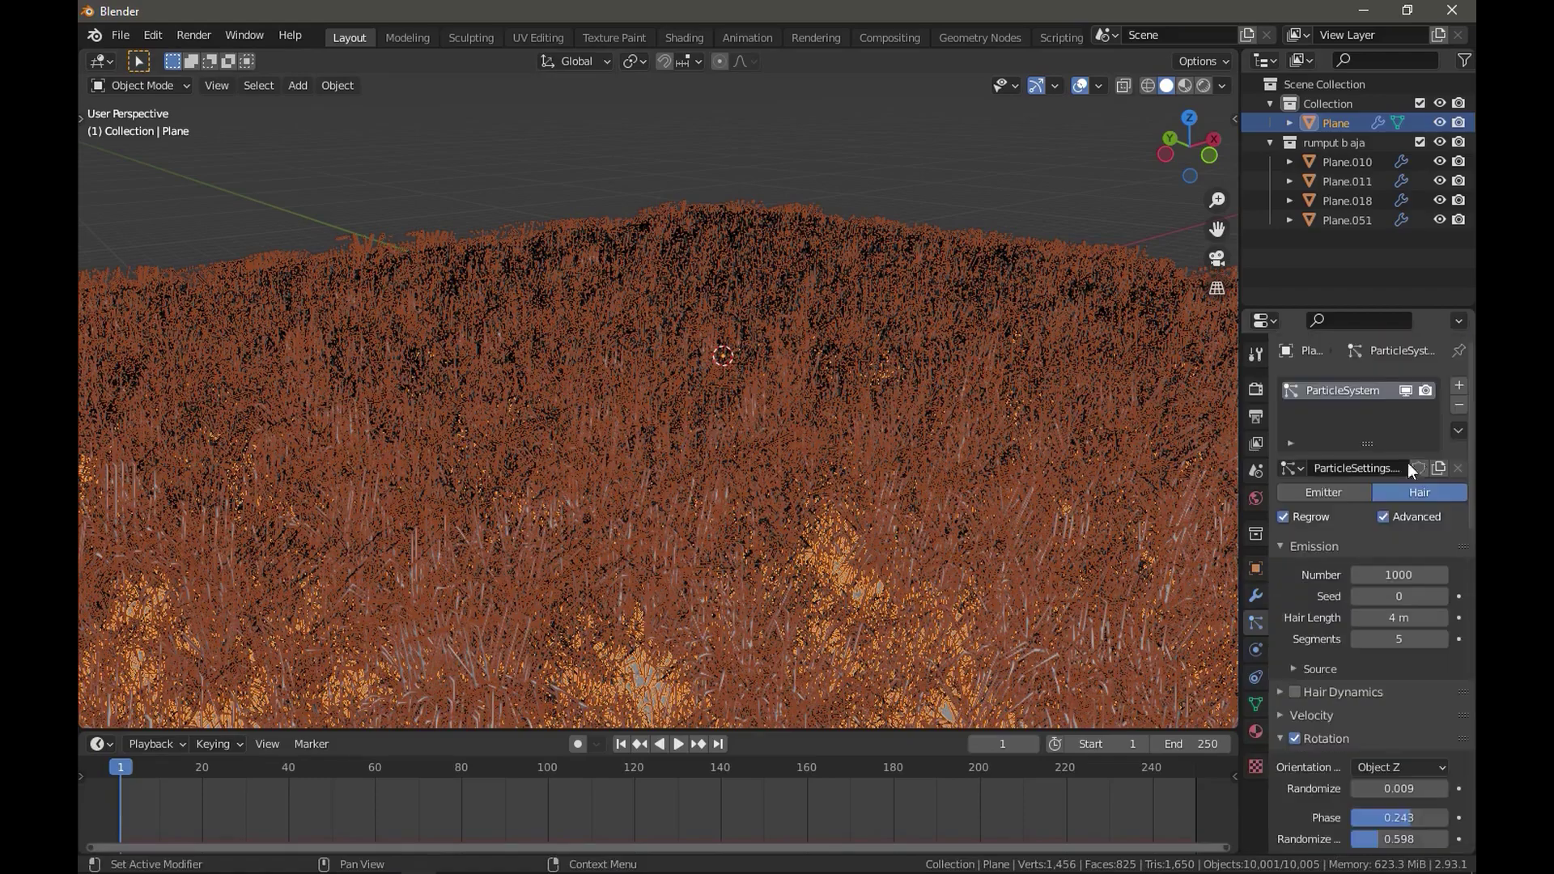
{"action": "scroll", "coordinate": [1393, 576], "scroll_direction": "down", "scroll_amount": 15}
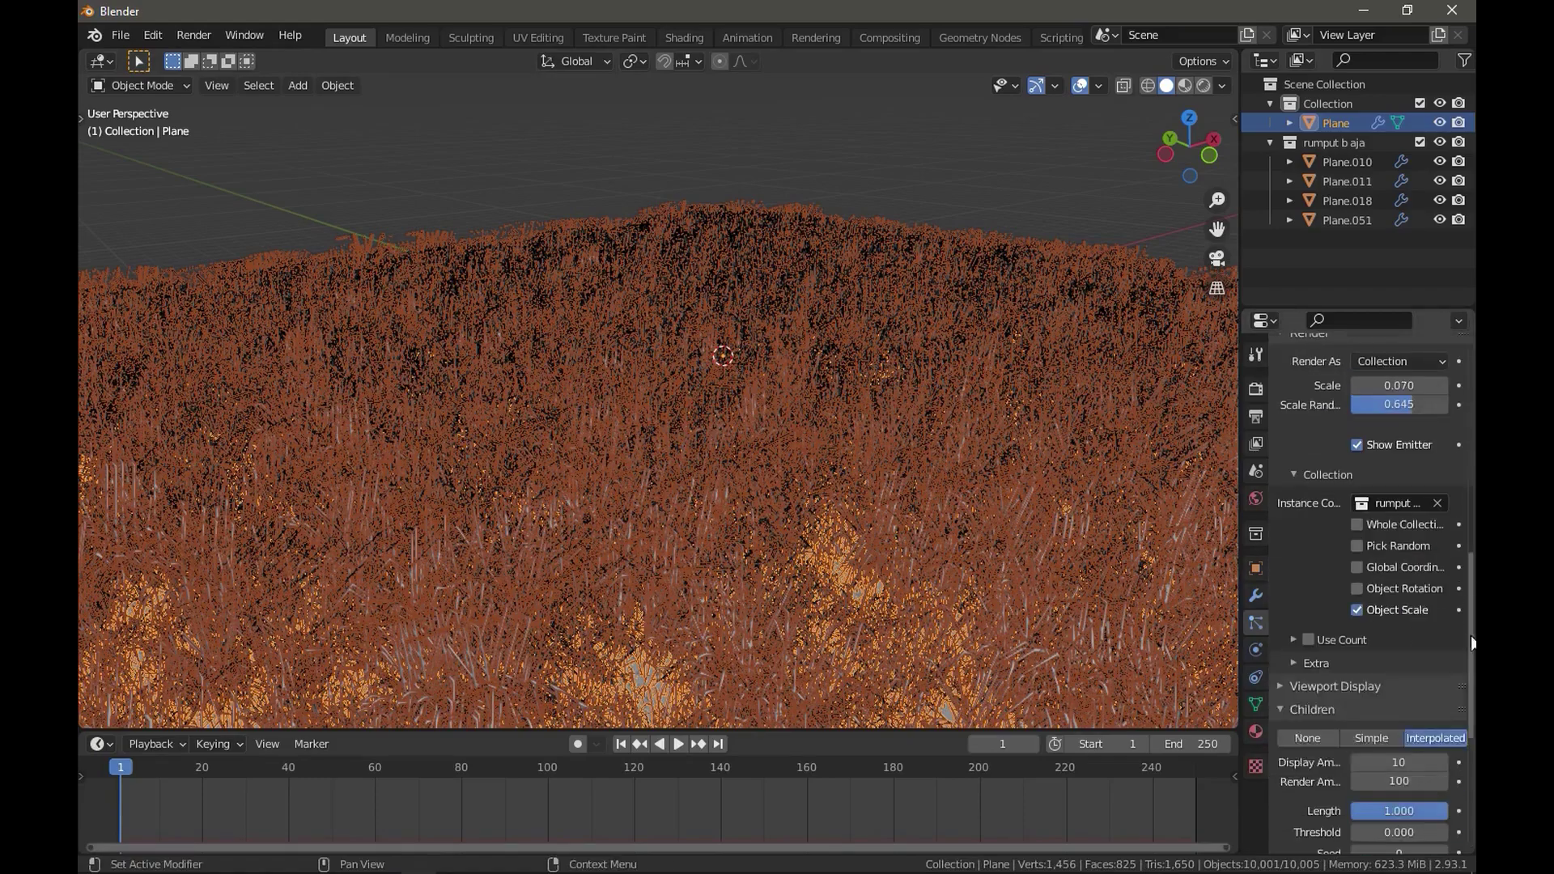
{"action": "scroll", "coordinate": [1413, 753], "scroll_direction": "down", "scroll_amount": 1}
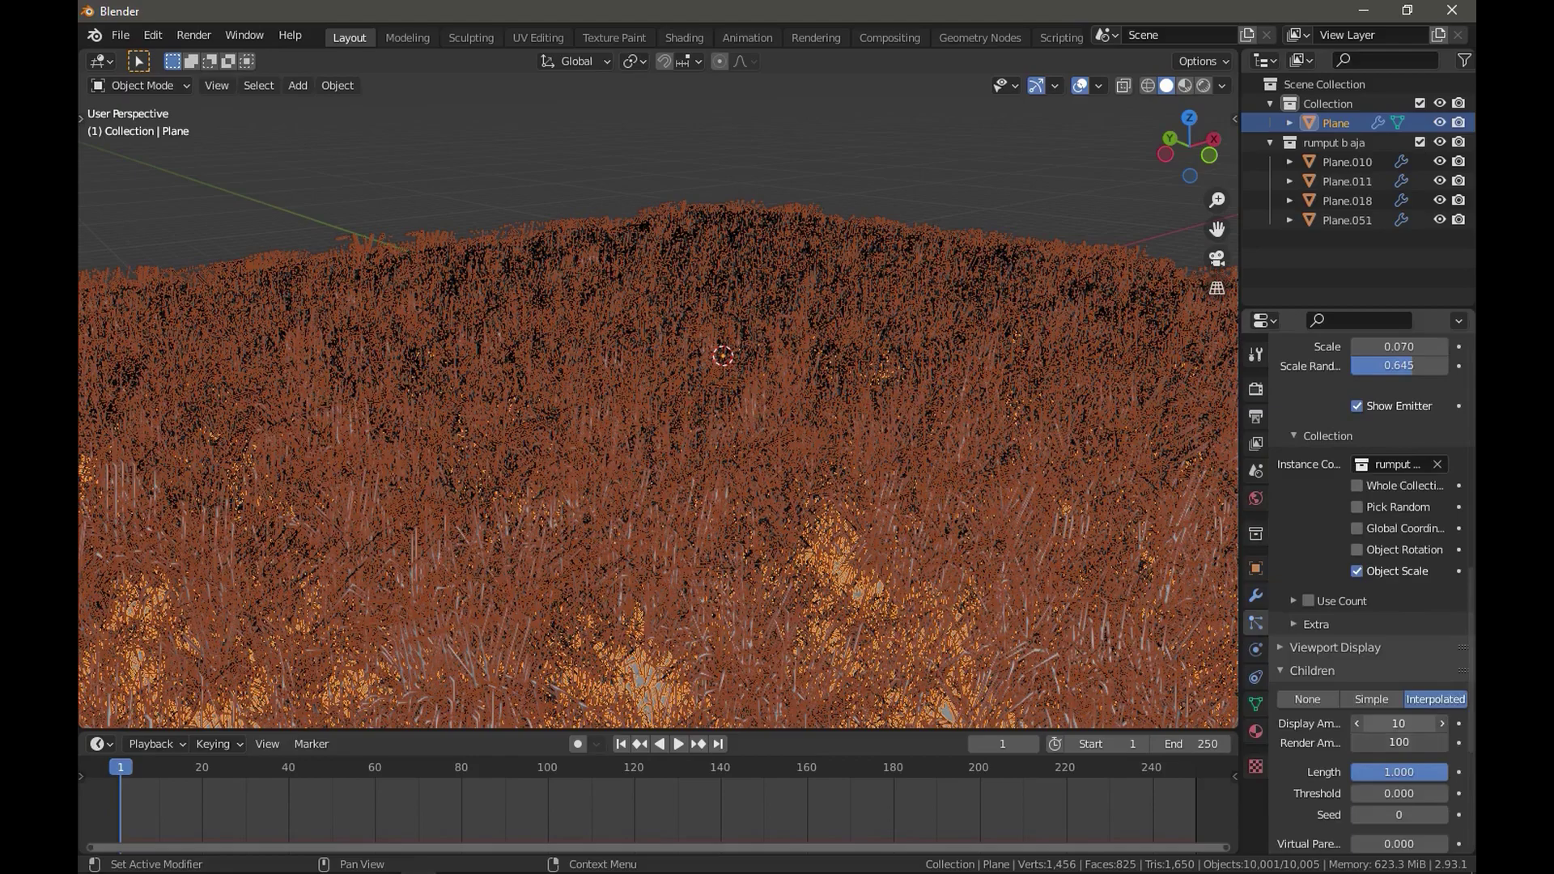
Set both the viewport and render child amounts to 5.
{"action": "left_click", "coordinate": [1410, 724]}
{"action": "type", "text": "5"}
{"action": "key", "text": "Return"}
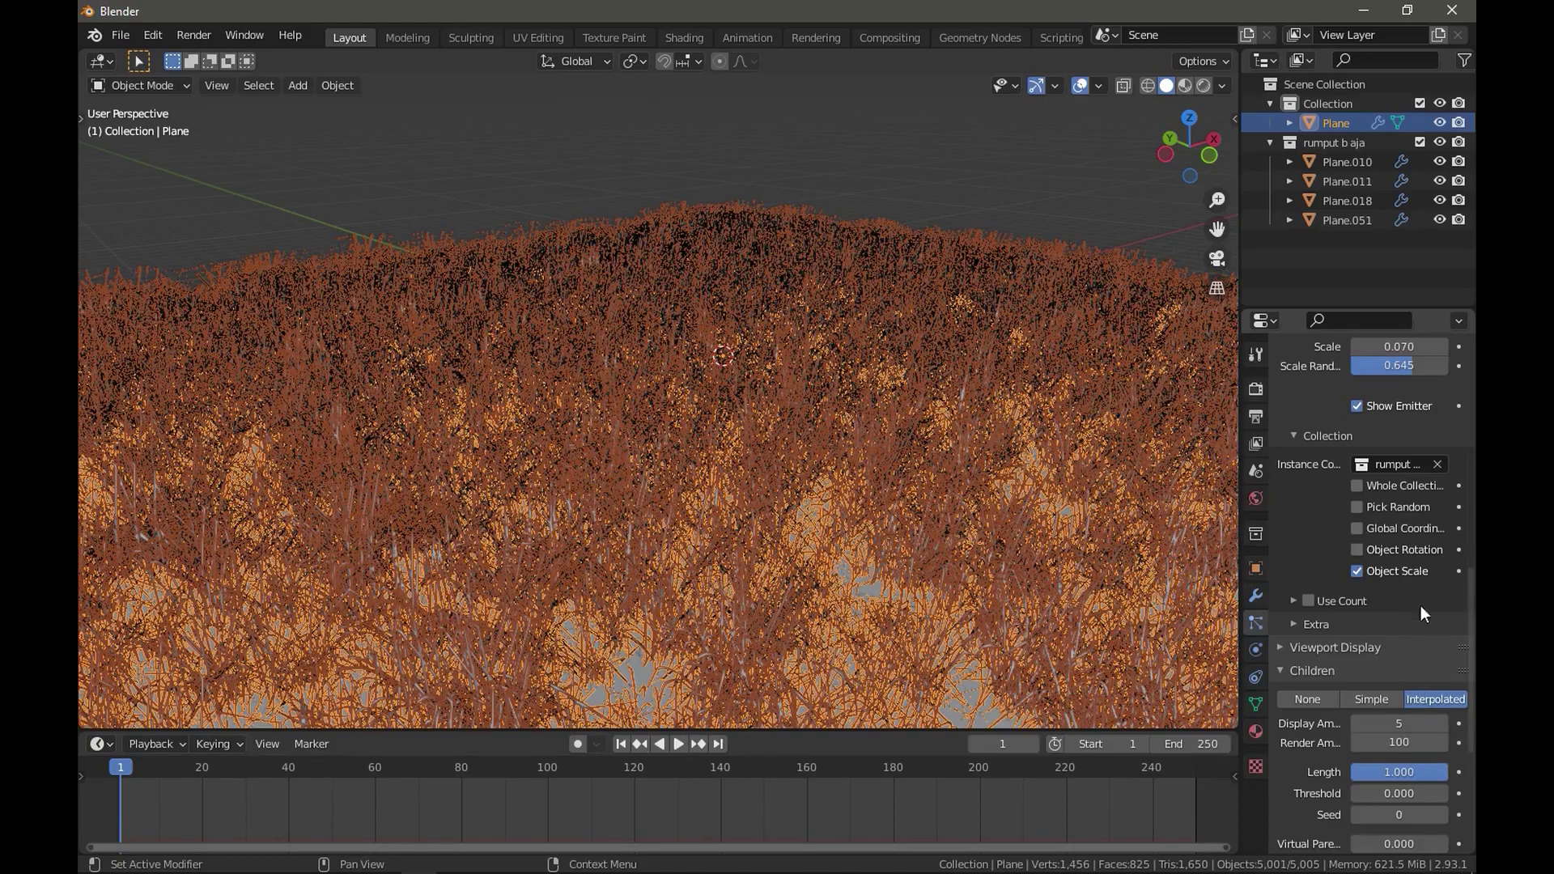
{"action": "left_click", "coordinate": [1404, 743]}
{"action": "key", "text": "BackSpace"}
{"action": "key", "text": "BackSpace"}
{"action": "key", "text": "BackSpace"}
{"action": "type", "text": "5"}
{"action": "key", "text": "Return"}
{"action": "left_click", "coordinate": [881, 206]}
{"action": "middle_click_drag", "start_coordinate": [881, 206], "coordinate": [854, 269]}
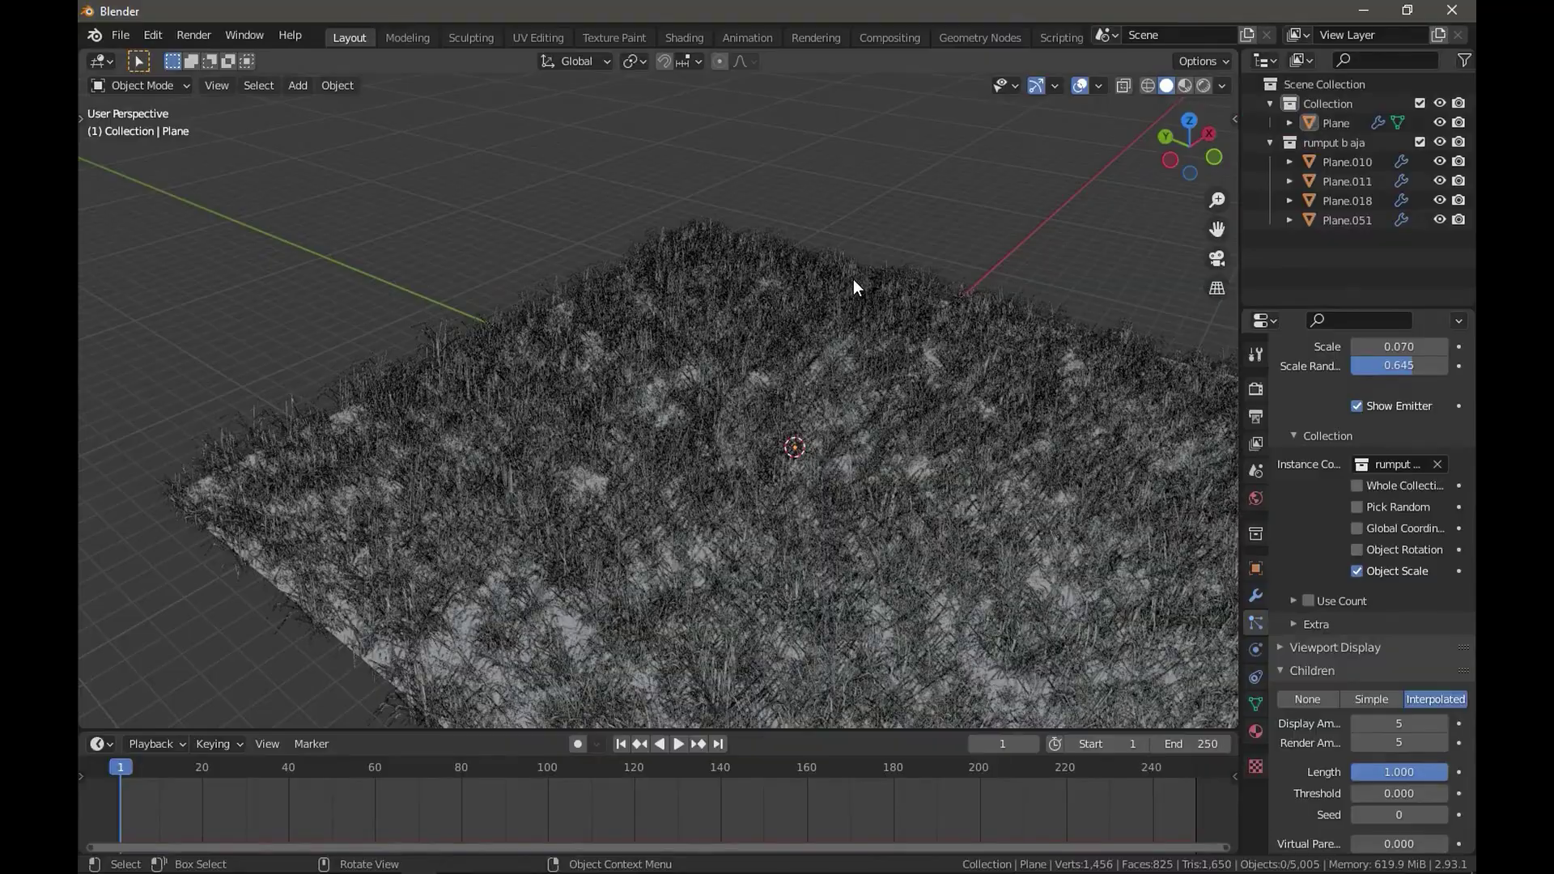
{"action": "left_click", "coordinate": [841, 290]}
{"action": "left_click", "coordinate": [862, 193]}
{"action": "mouse_move", "coordinate": [862, 193]}
{"action": "middle_mouse_down"}
{"action": "mouse_move", "coordinate": [627, 406]}
{"action": "mouse_move", "coordinate": [675, 431]}
{"action": "middle_mouse_up"}
{"action": "key", "text": "space"}
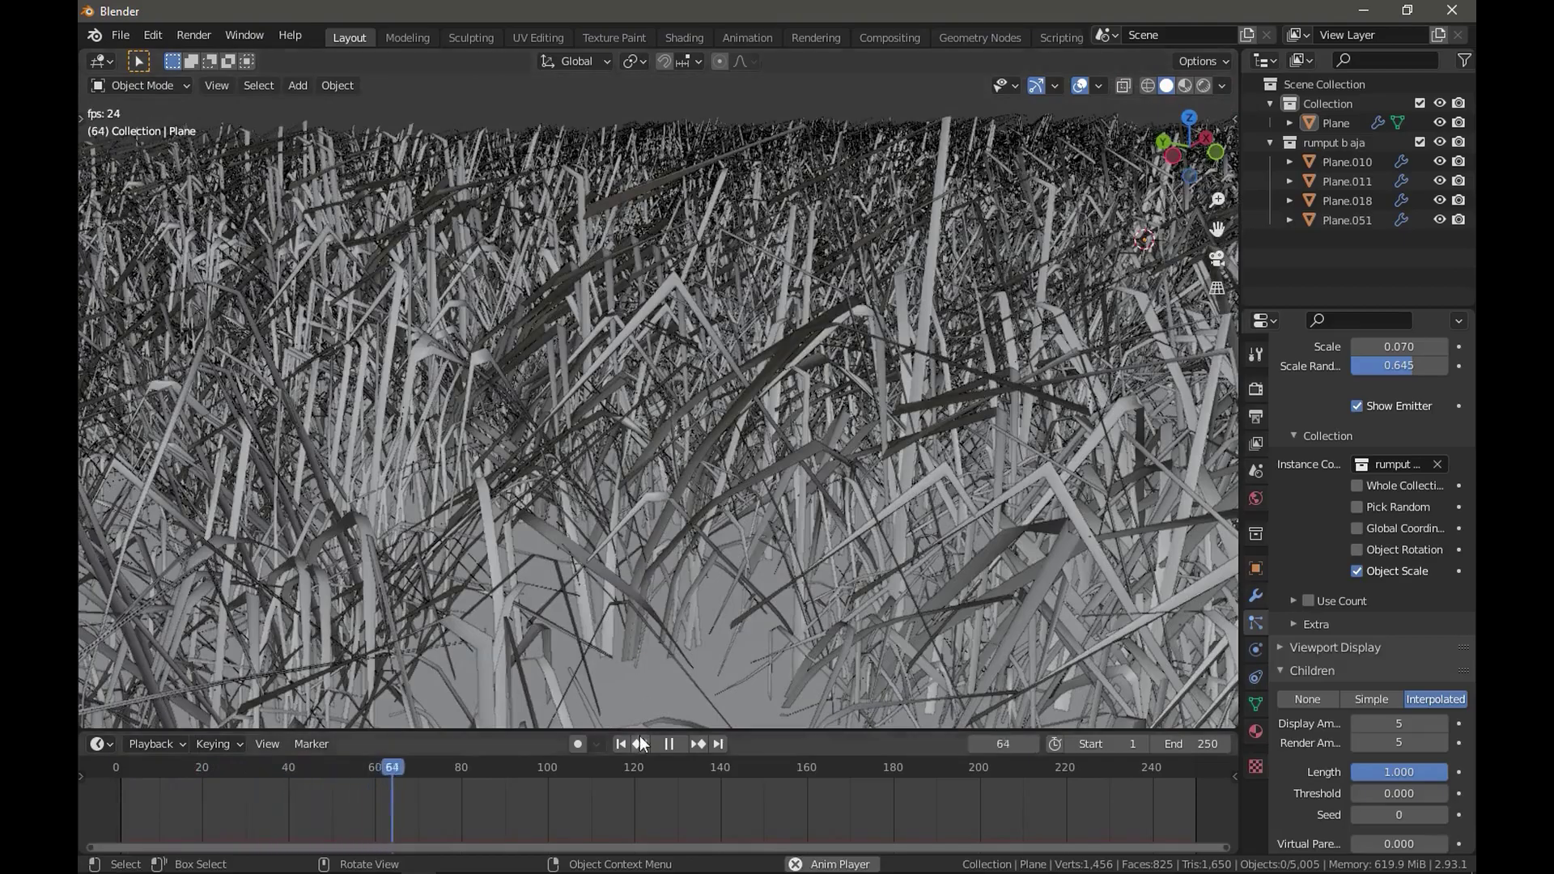
{"action": "key", "text": "Escape"}
{"action": "mouse_move", "coordinate": [711, 447]}
{"action": "middle_mouse_down"}
{"action": "mouse_move", "coordinate": [648, 435]}
{"action": "mouse_move", "coordinate": [675, 369]}
{"action": "mouse_move", "coordinate": [332, 317]}
{"action": "middle_mouse_up"}
Add a Plain Axes empty and lower it along Z to -13.363 m.
{"action": "left_click", "coordinate": [351, 374]}
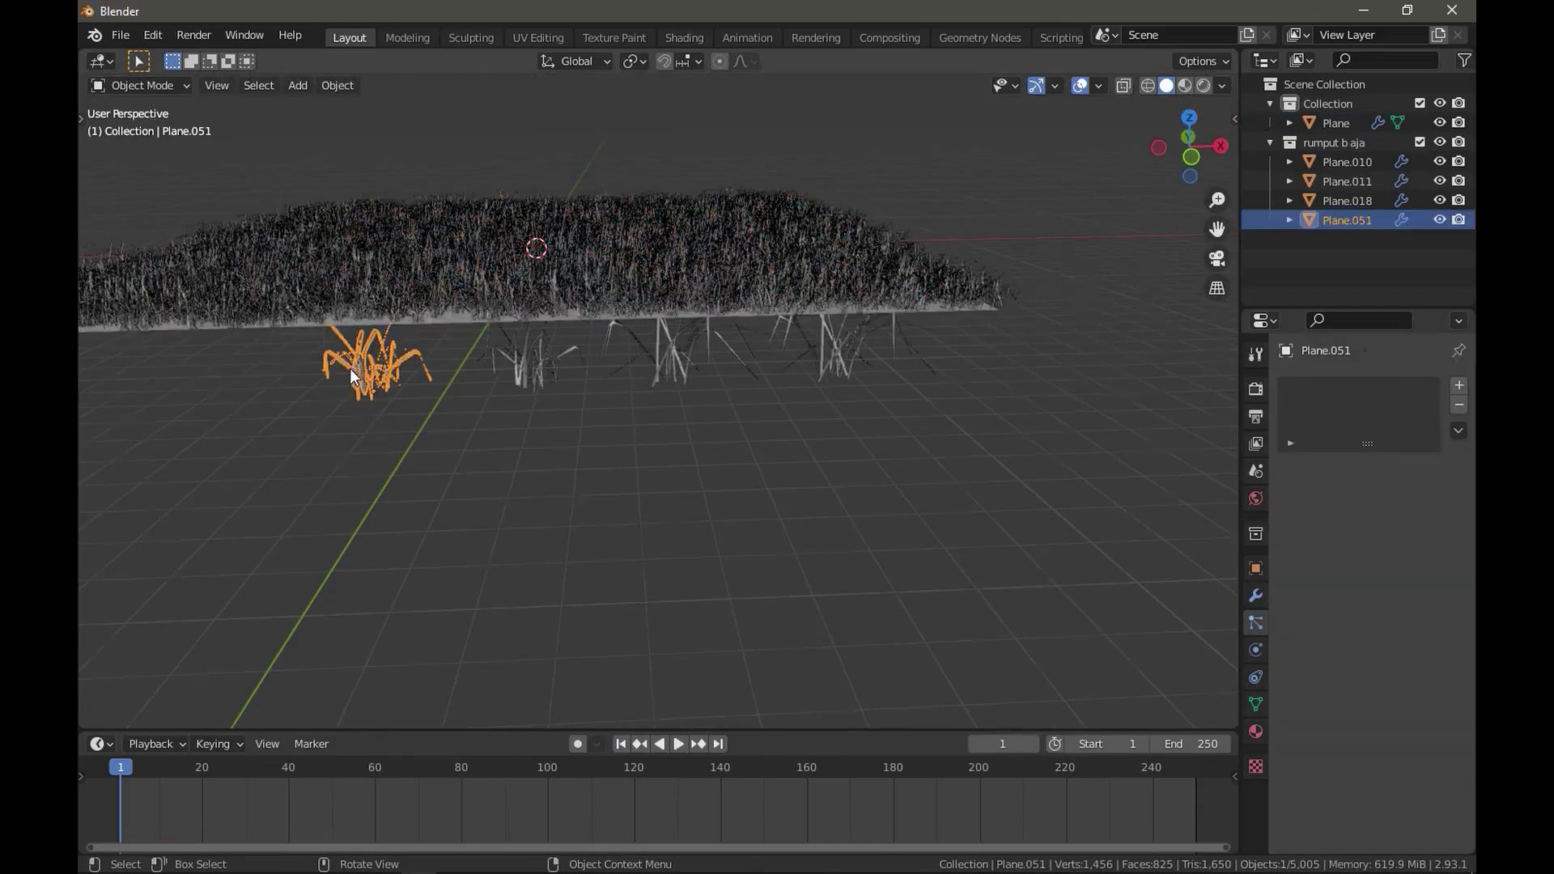
{"action": "middle_click_drag", "start_coordinate": [351, 374], "coordinate": [658, 324]}
{"action": "left_click", "coordinate": [658, 324]}
{"action": "key", "text": "a"}
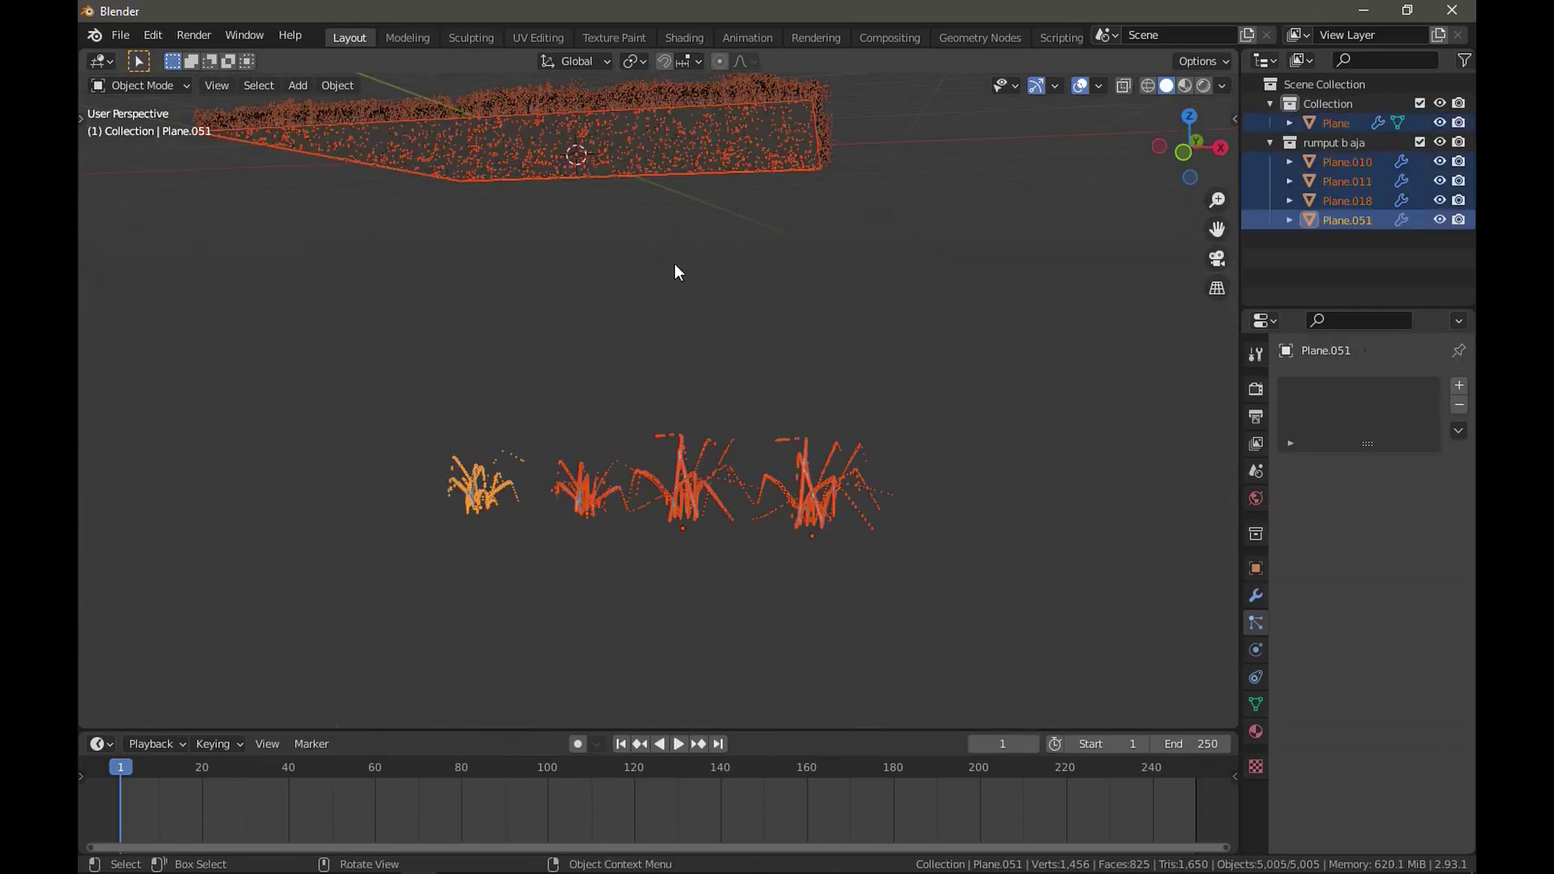
{"action": "key", "text": "alt+a"}
{"action": "key", "text": "shift+a"}
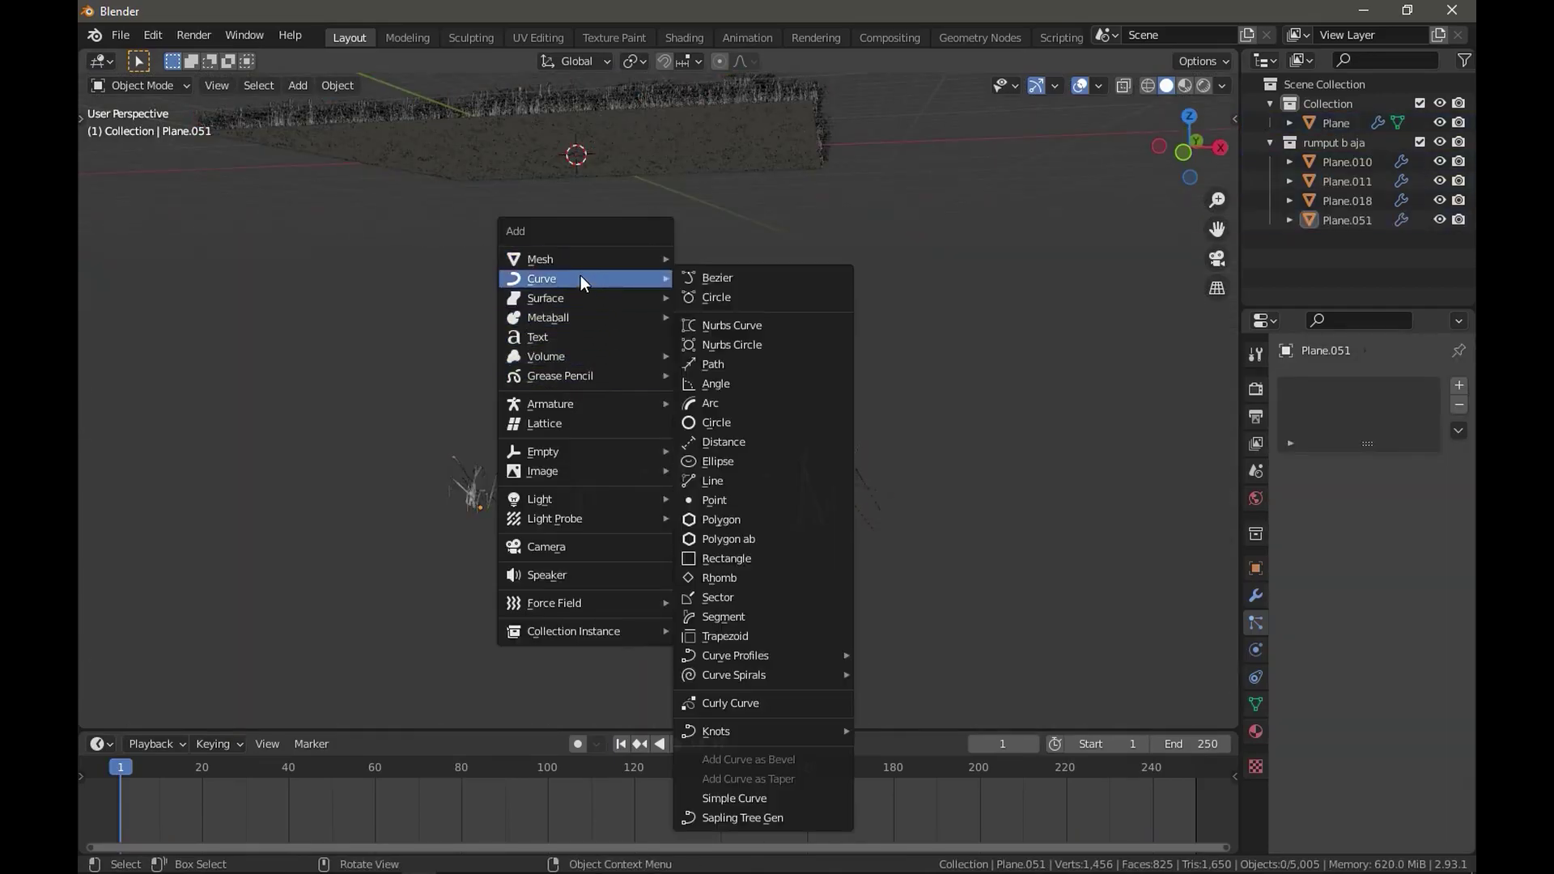
{"action": "mouse_move", "coordinate": [582, 450]}
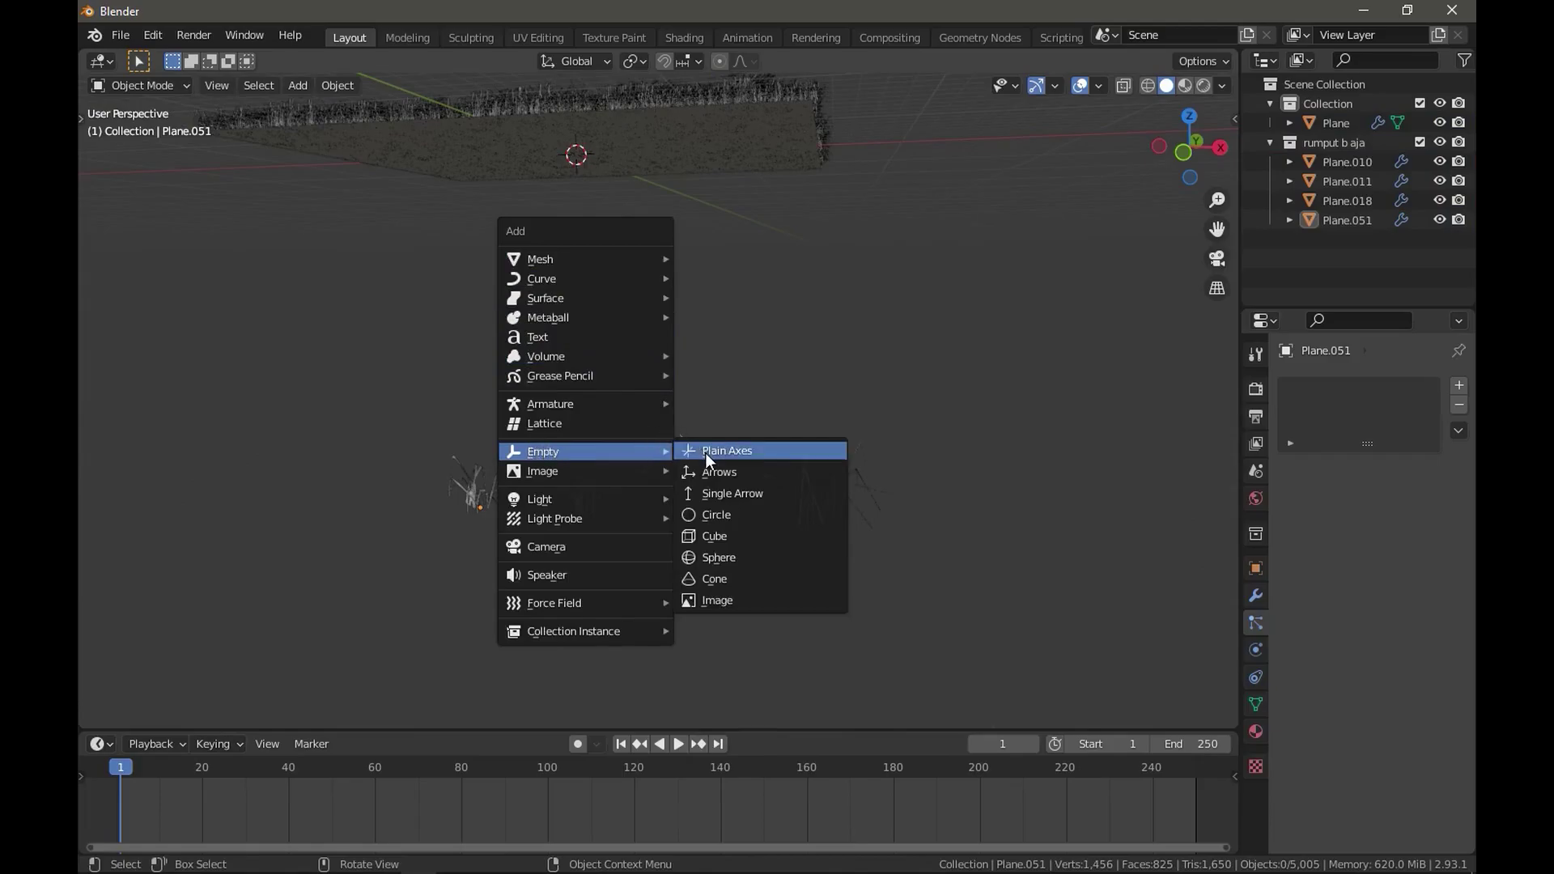
{"action": "left_click", "coordinate": [717, 454]}
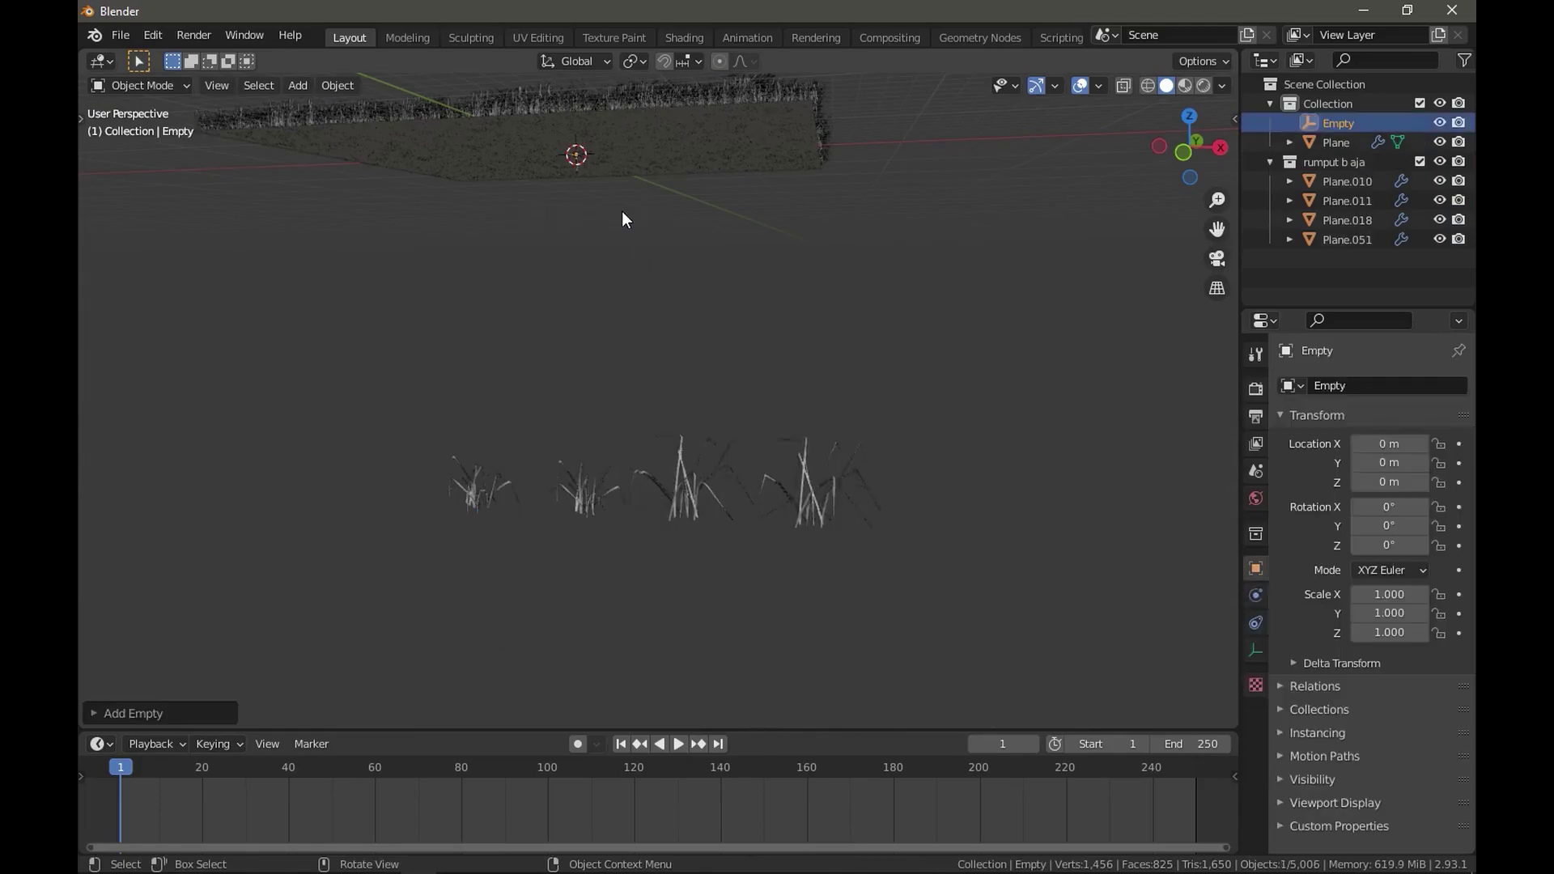
{"action": "key", "text": "g"}
{"action": "key", "text": "z"}
{"action": "left_click", "coordinate": [679, 361]}
Scale the empty to 3.573 and shift it sideways along X.
{"action": "key", "text": "s"}
{"action": "left_click", "coordinate": [931, 356]}
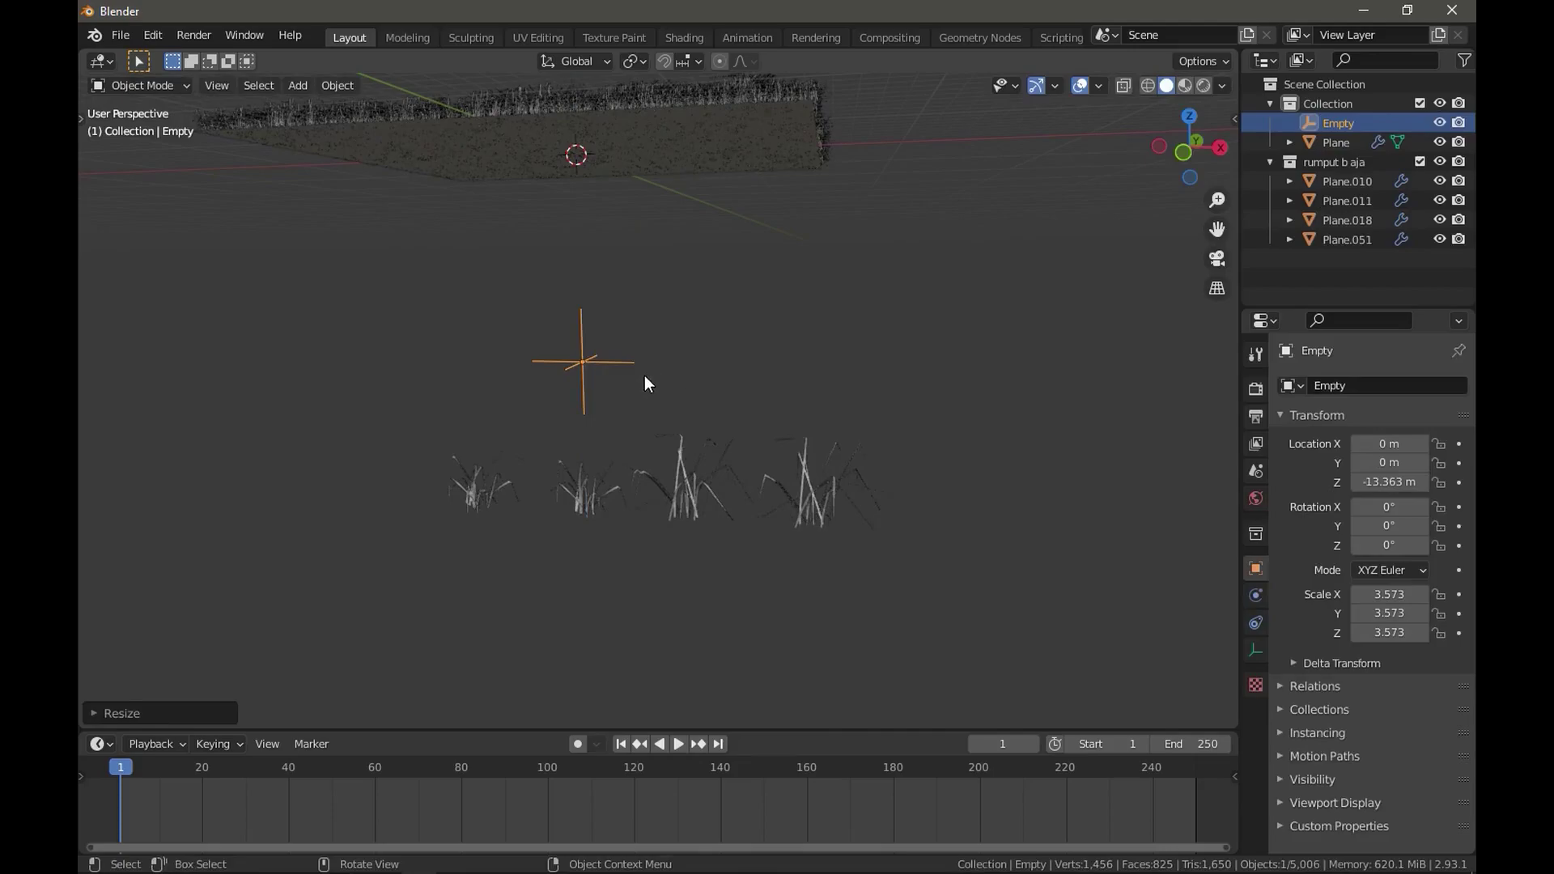
{"action": "key", "text": "g"}
{"action": "key", "text": "x"}
{"action": "left_click", "coordinate": [696, 405]}
Give the Plane.018 grass clump a Displace modifier with a new texture.
{"action": "left_click", "coordinate": [805, 514]}
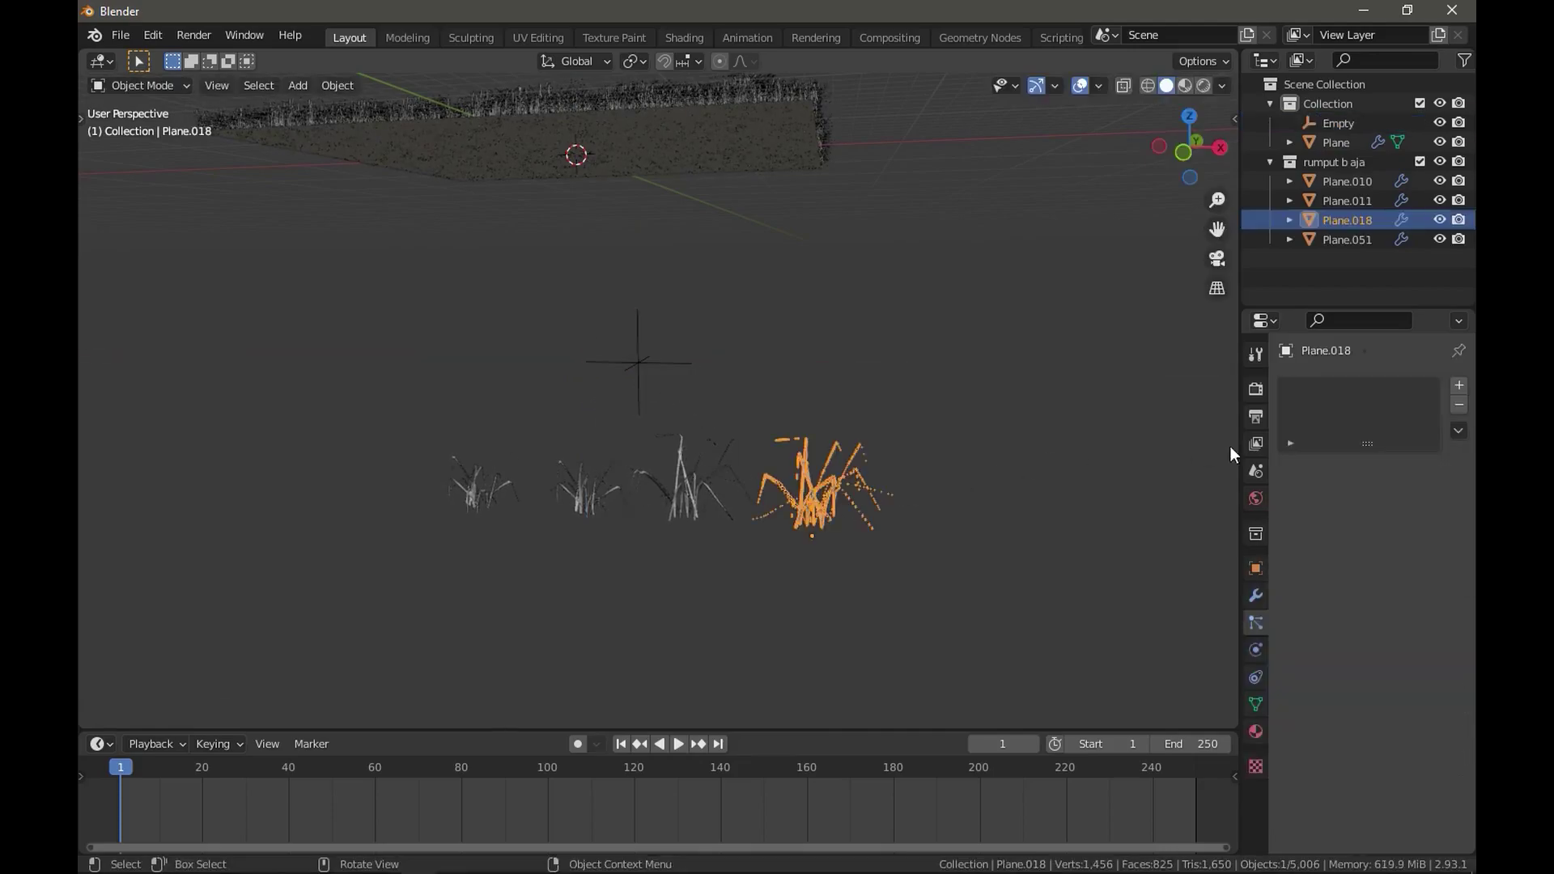
{"action": "left_click", "coordinate": [1255, 596]}
{"action": "left_click", "coordinate": [1381, 377]}
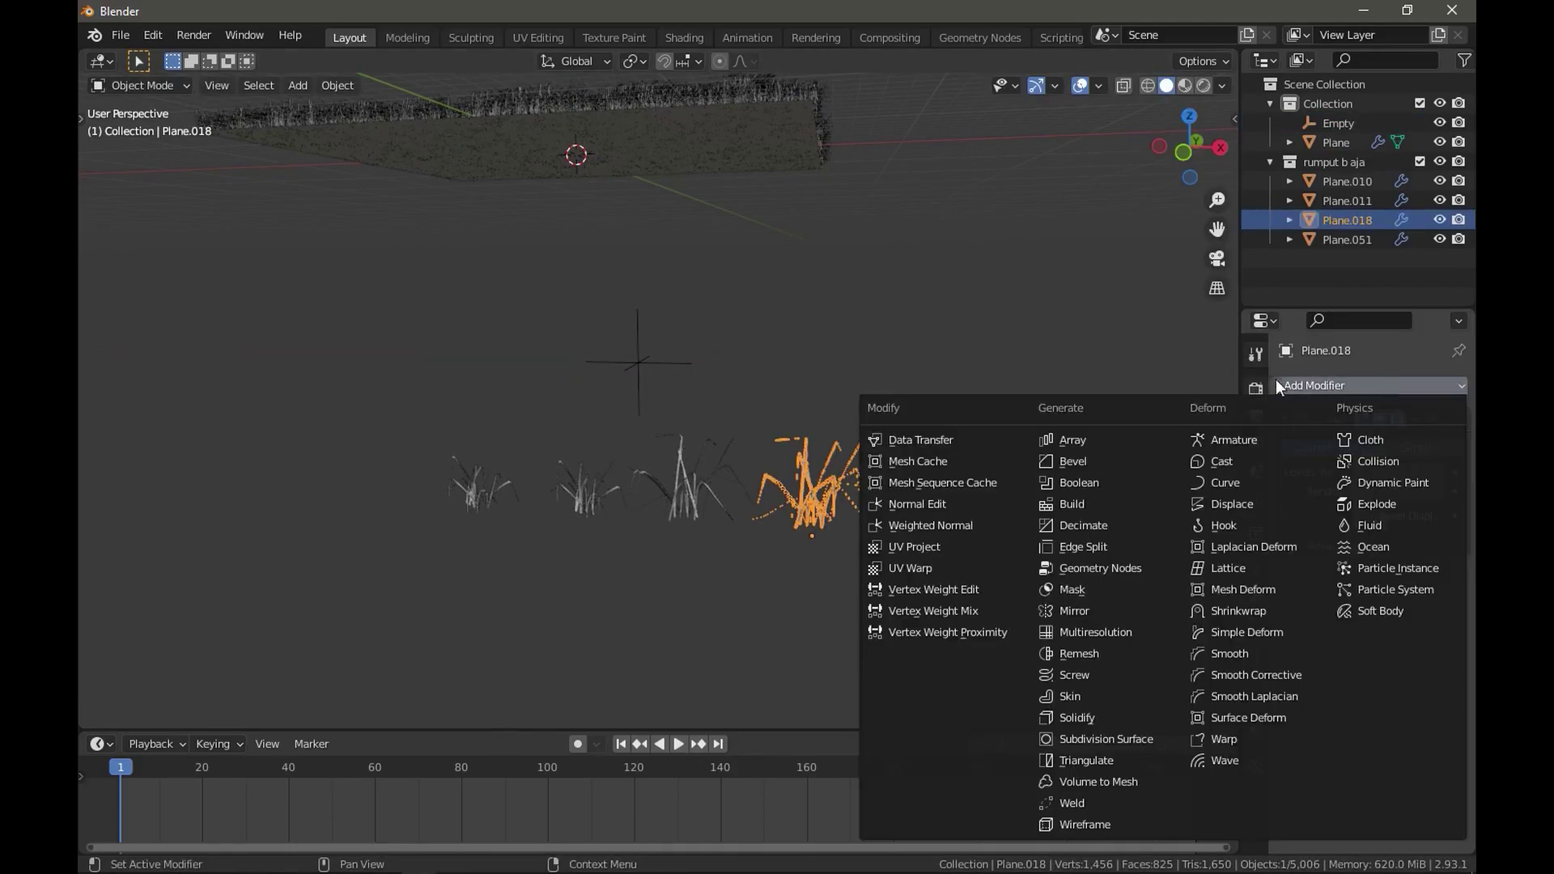
{"action": "left_click", "coordinate": [1227, 506]}
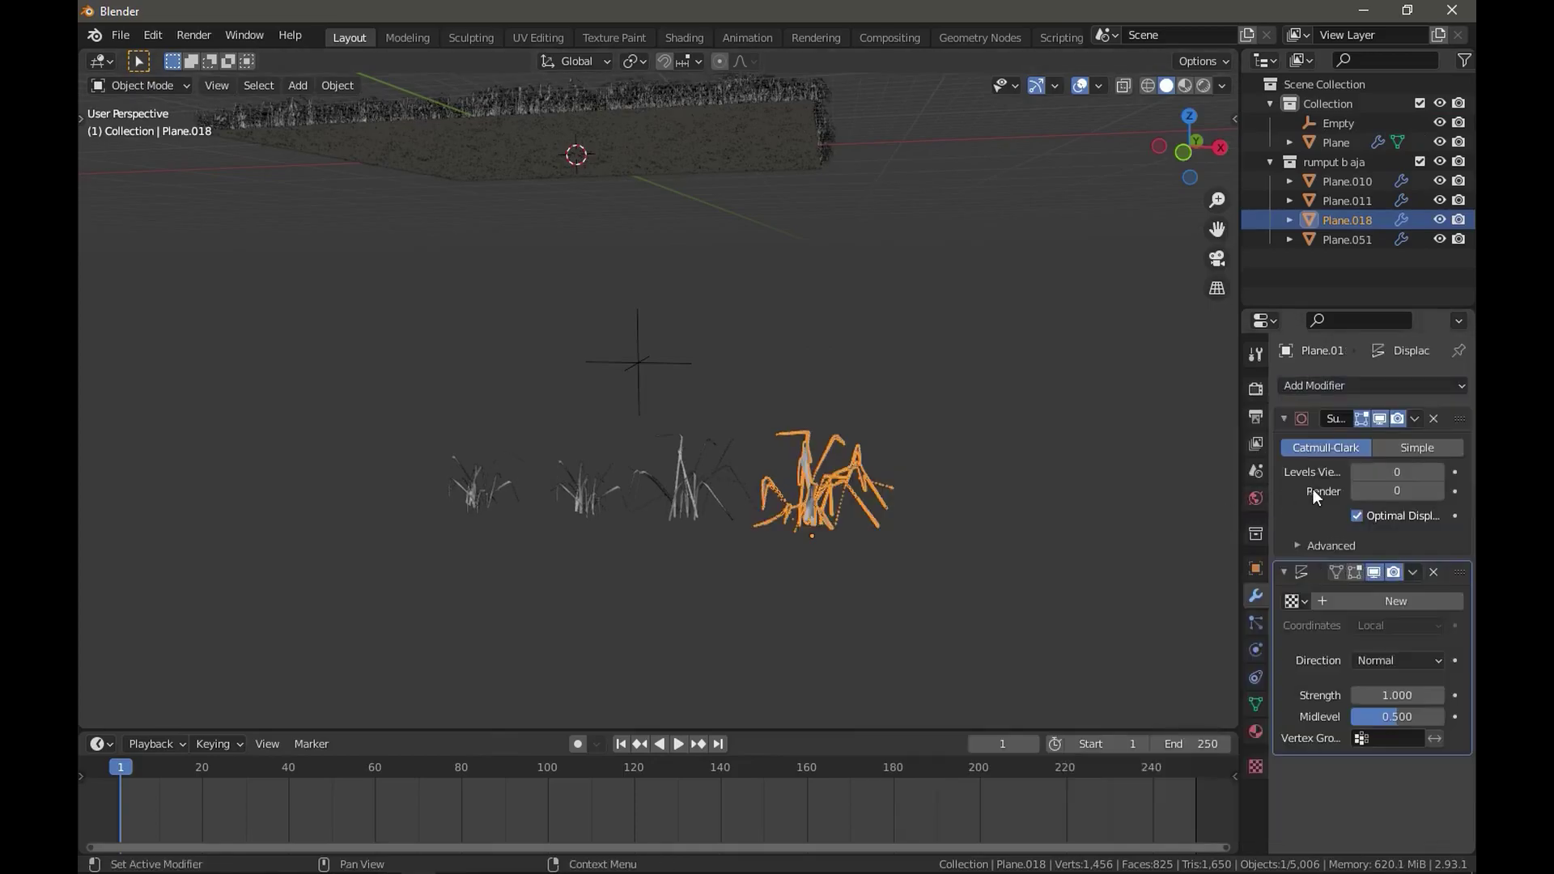
{"action": "left_click", "coordinate": [1374, 604]}
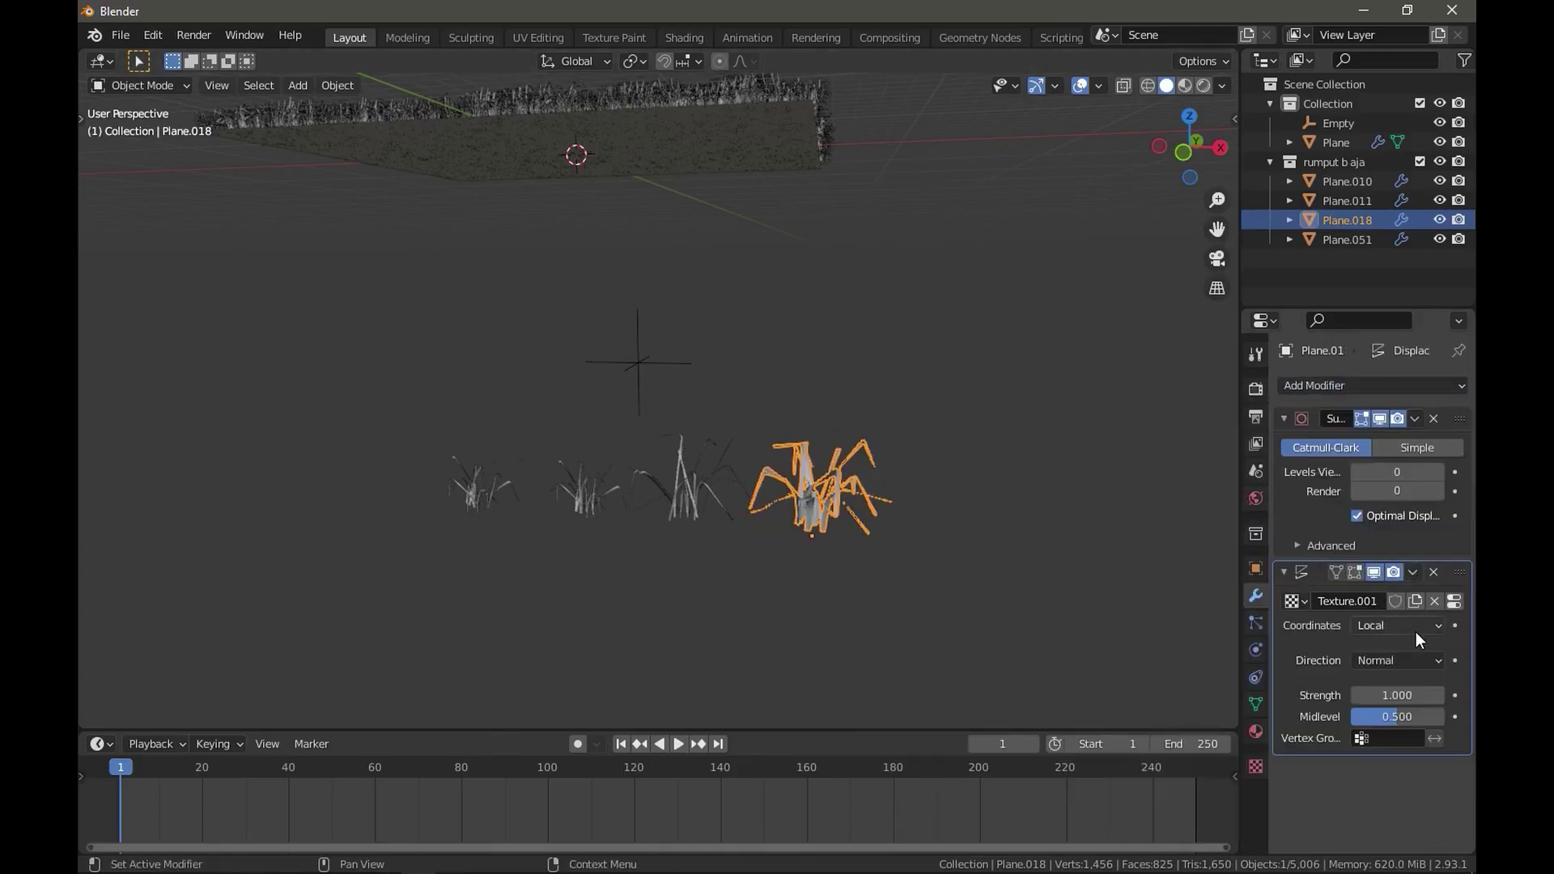
Map the displacement texture's coordinates to the Empty object.
{"action": "left_click", "coordinate": [1385, 627]}
{"action": "left_click", "coordinate": [1323, 690]}
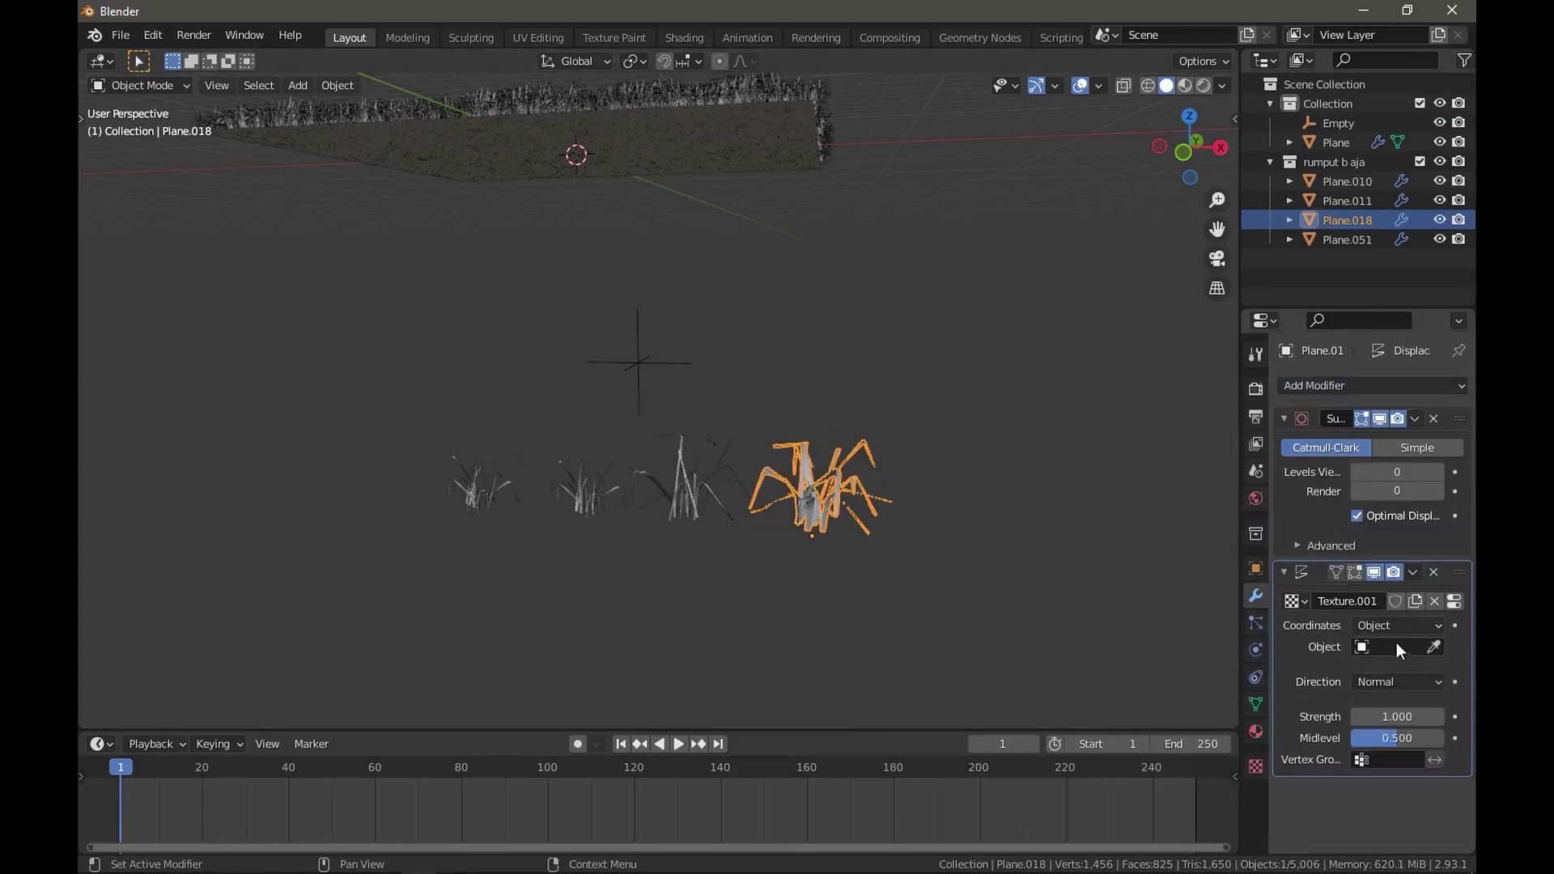
{"action": "left_click", "coordinate": [1435, 646]}
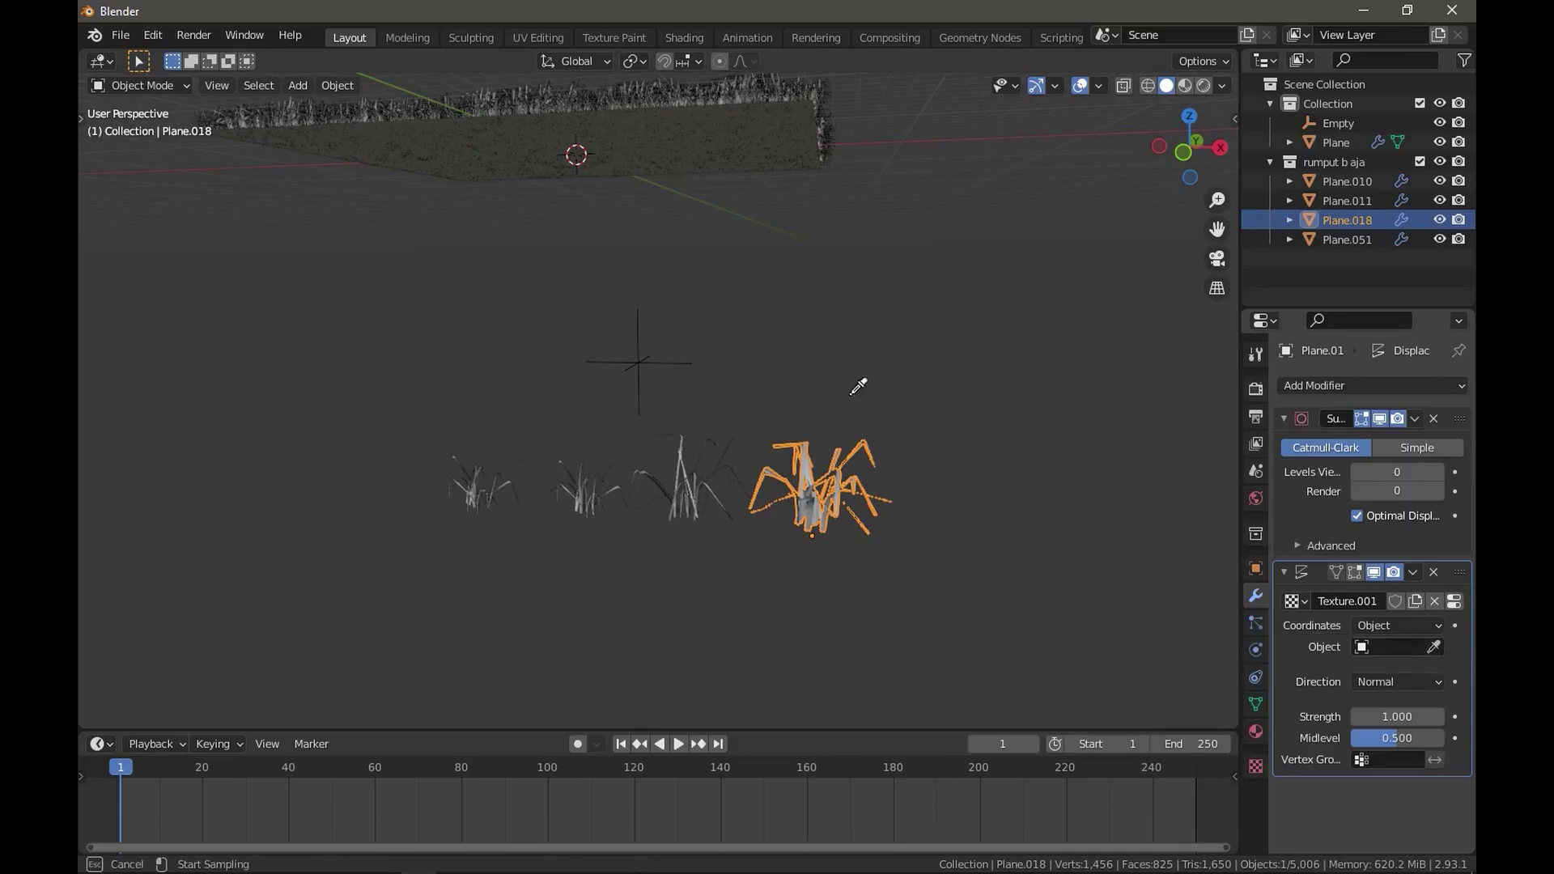
{"action": "left_click", "coordinate": [647, 338]}
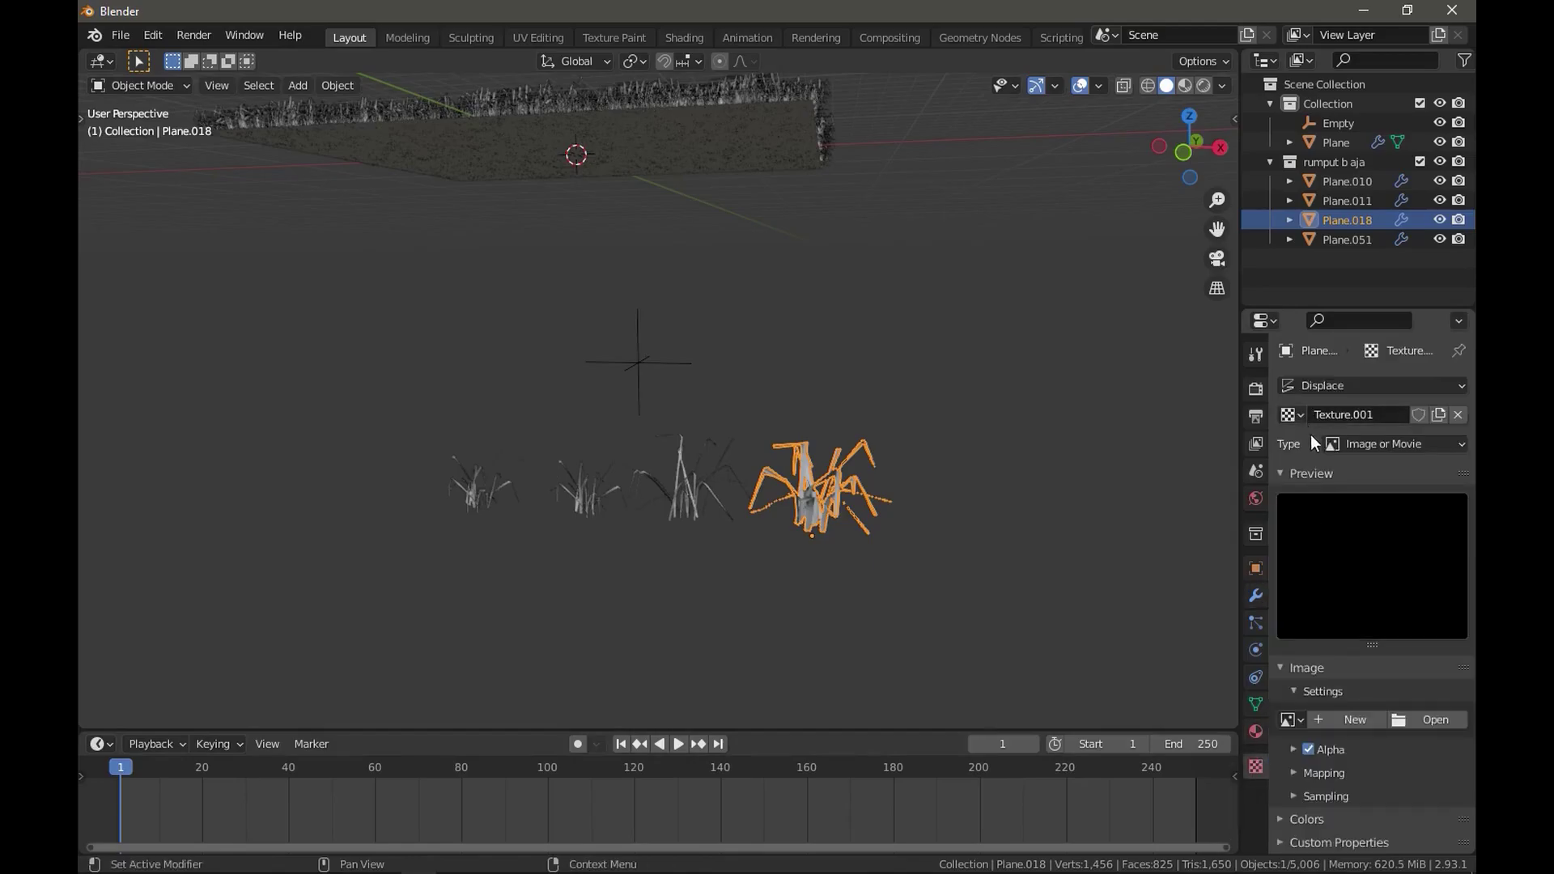
Set the displacement texture type to Clouds.
{"action": "left_click", "coordinate": [1350, 452]}
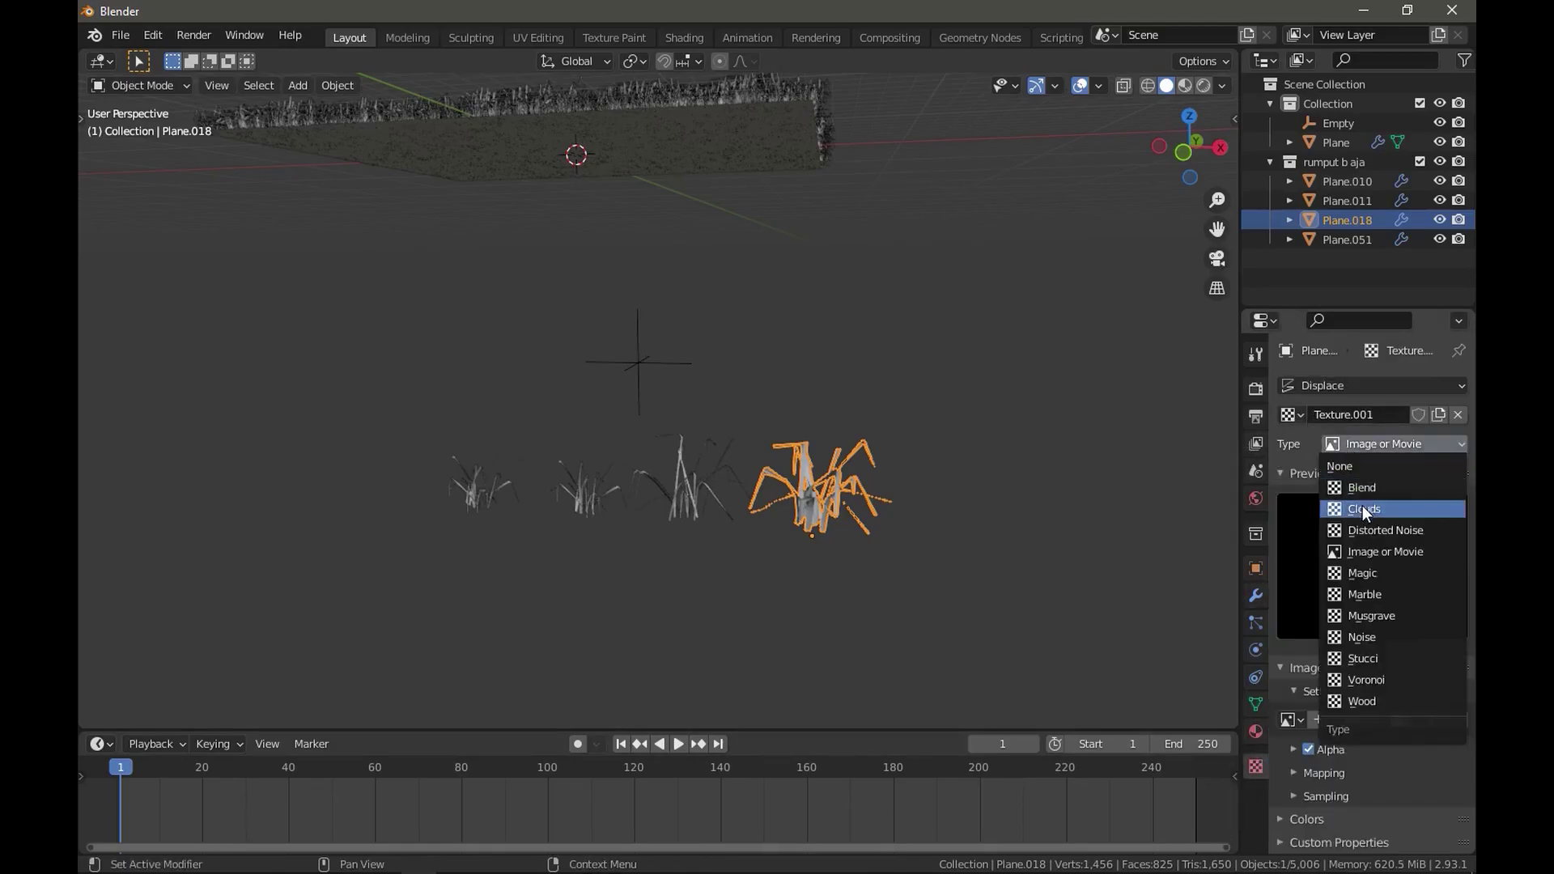
{"action": "left_click", "coordinate": [1361, 523]}
{"action": "left_click", "coordinate": [677, 384]}
{"action": "scroll", "coordinate": [708, 454], "scroll_direction": "up", "scroll_amount": 2}
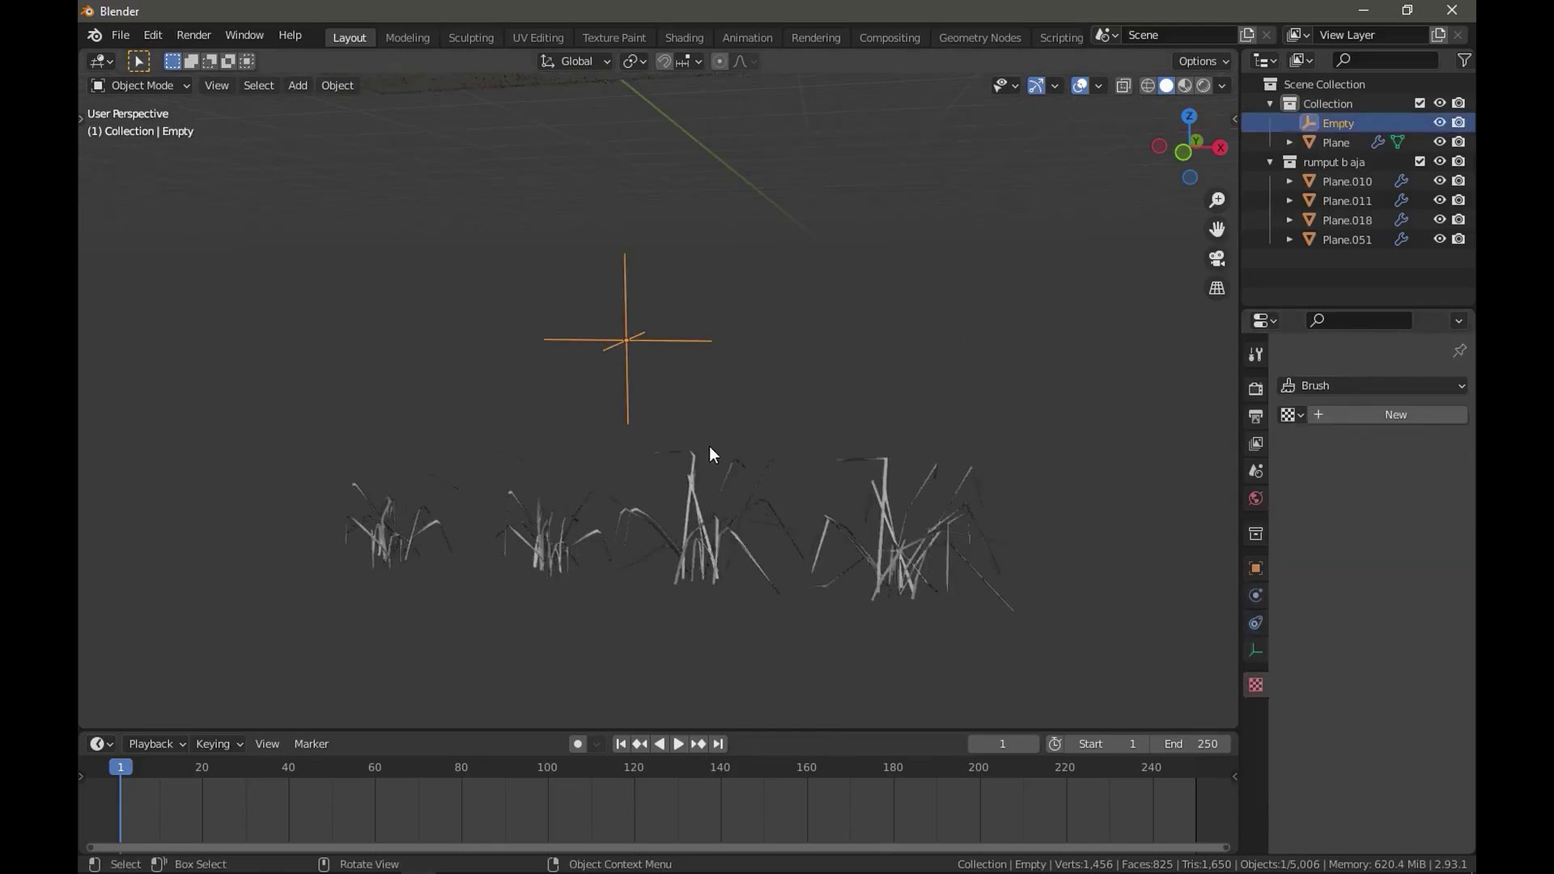
{"action": "key", "text": "g"}
{"action": "key", "text": "Escape"}
{"action": "scroll", "coordinate": [983, 495], "scroll_direction": "up", "scroll_amount": 1}
Lower Plane.018's Displace modifier strength to 0.3.
{"action": "left_click", "coordinate": [1002, 554]}
{"action": "scroll", "coordinate": [1002, 554], "scroll_direction": "up", "scroll_amount": 1}
{"action": "scroll", "coordinate": [1001, 554], "scroll_direction": "up", "scroll_amount": 2}
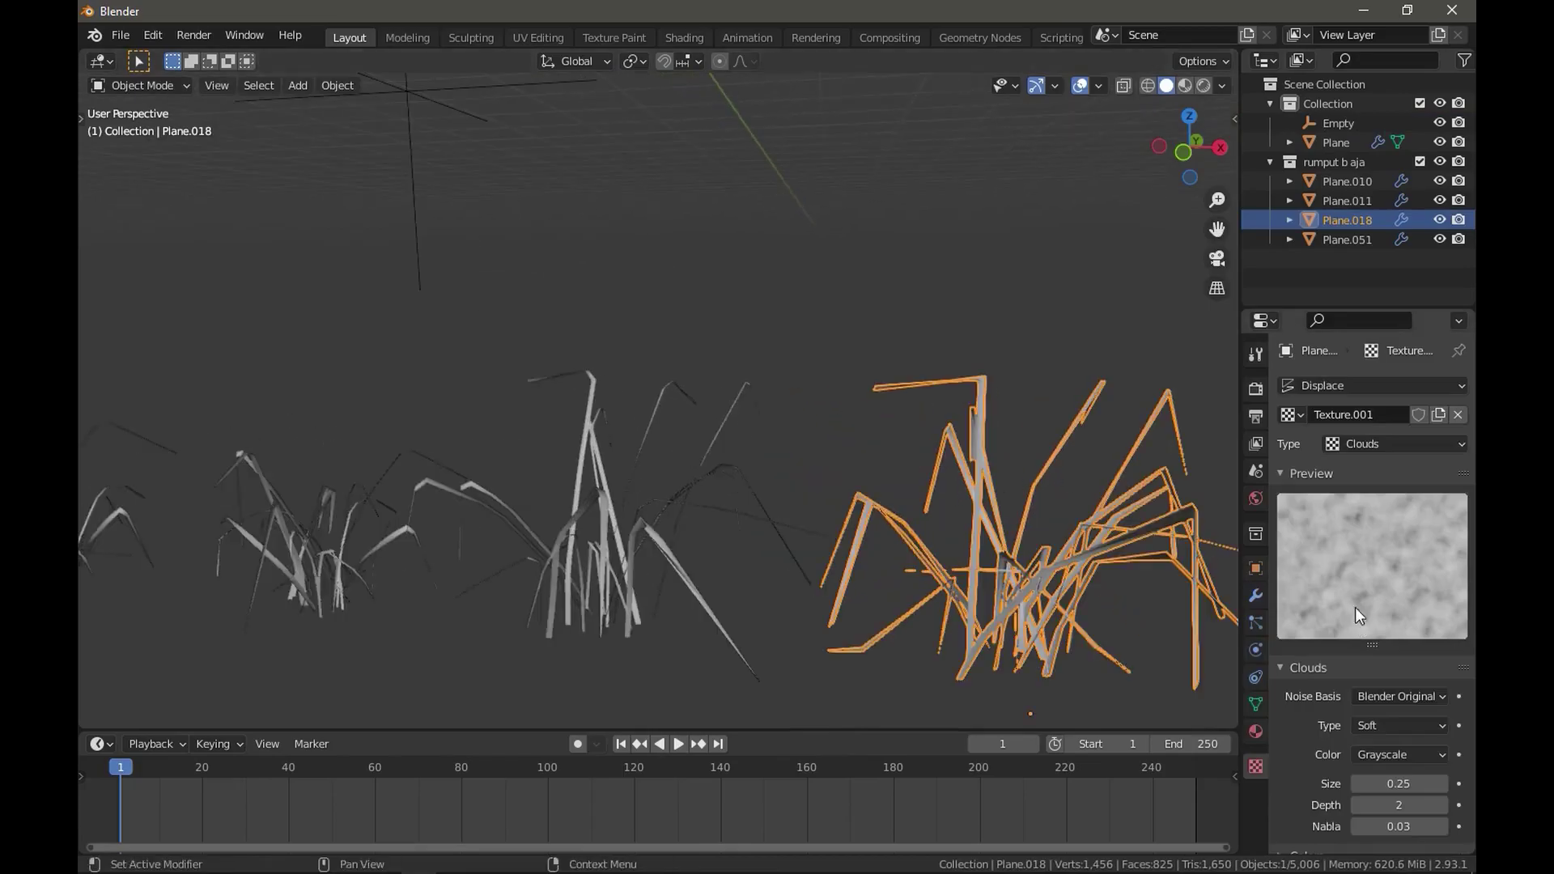
{"action": "left_click", "coordinate": [1257, 596]}
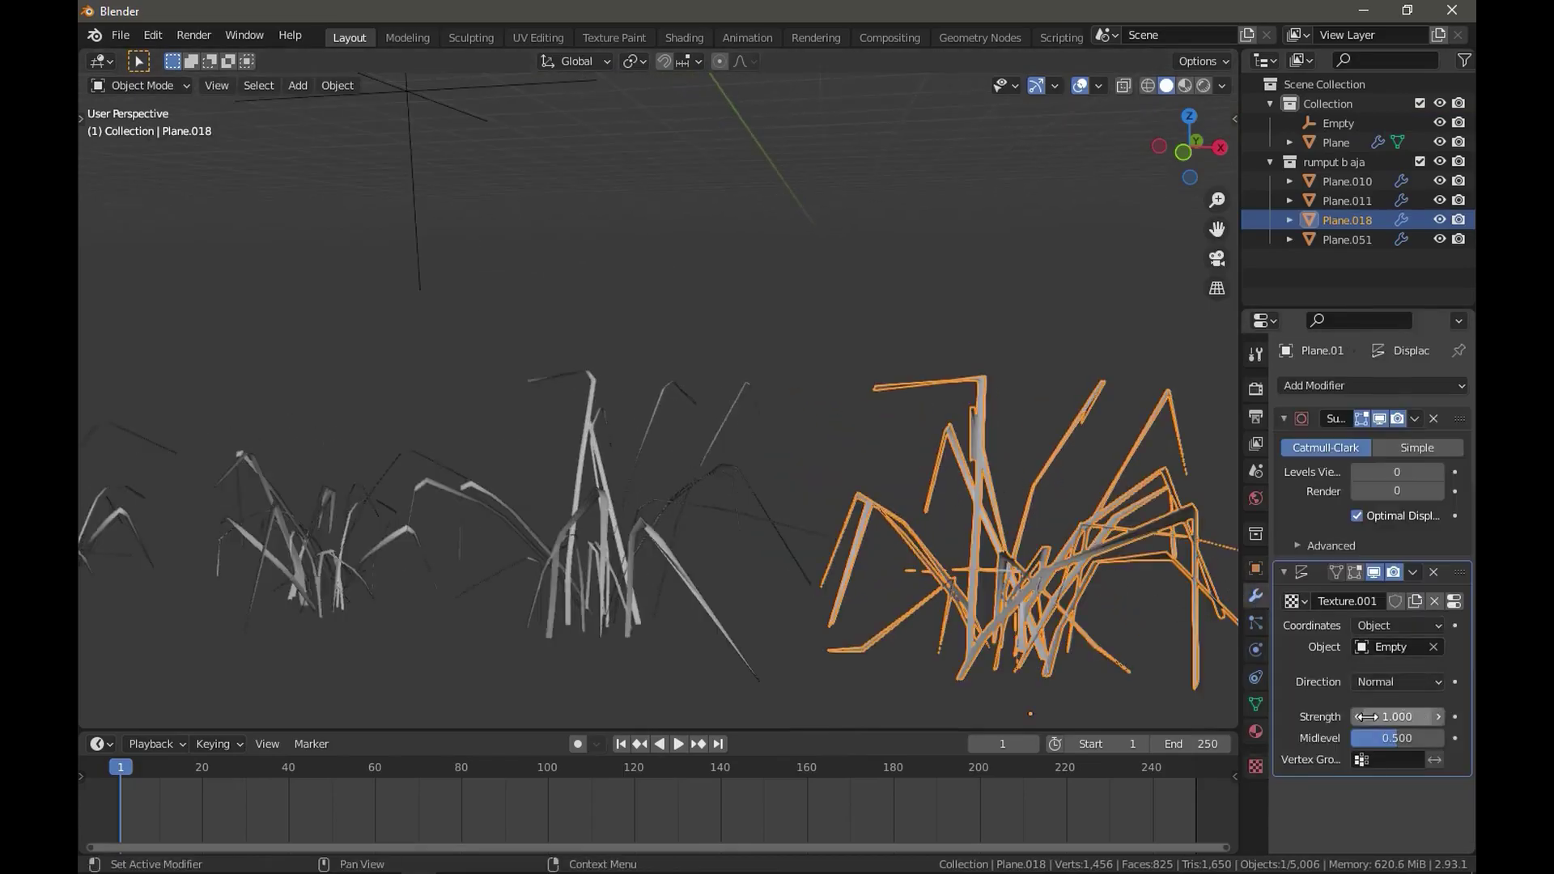
{"action": "left_click_drag", "start_coordinate": [1352, 718], "coordinate": [1326, 697]}
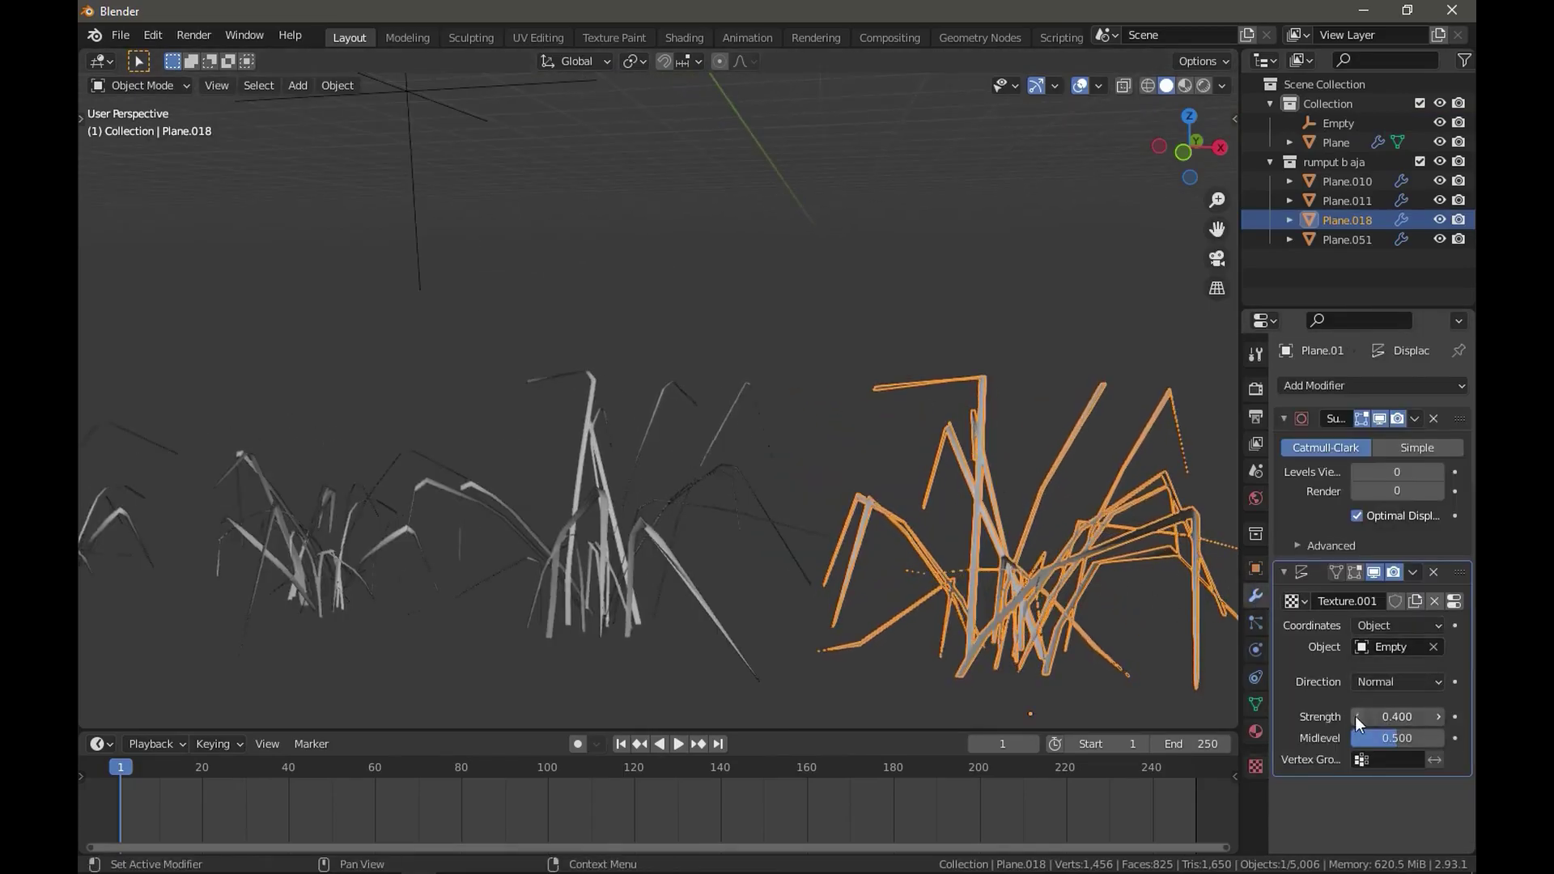
Keyframe the Empty at frame 1, then raise it to Z 7.0453 m and keyframe it at frame 250.
{"action": "left_click", "coordinate": [409, 191]}
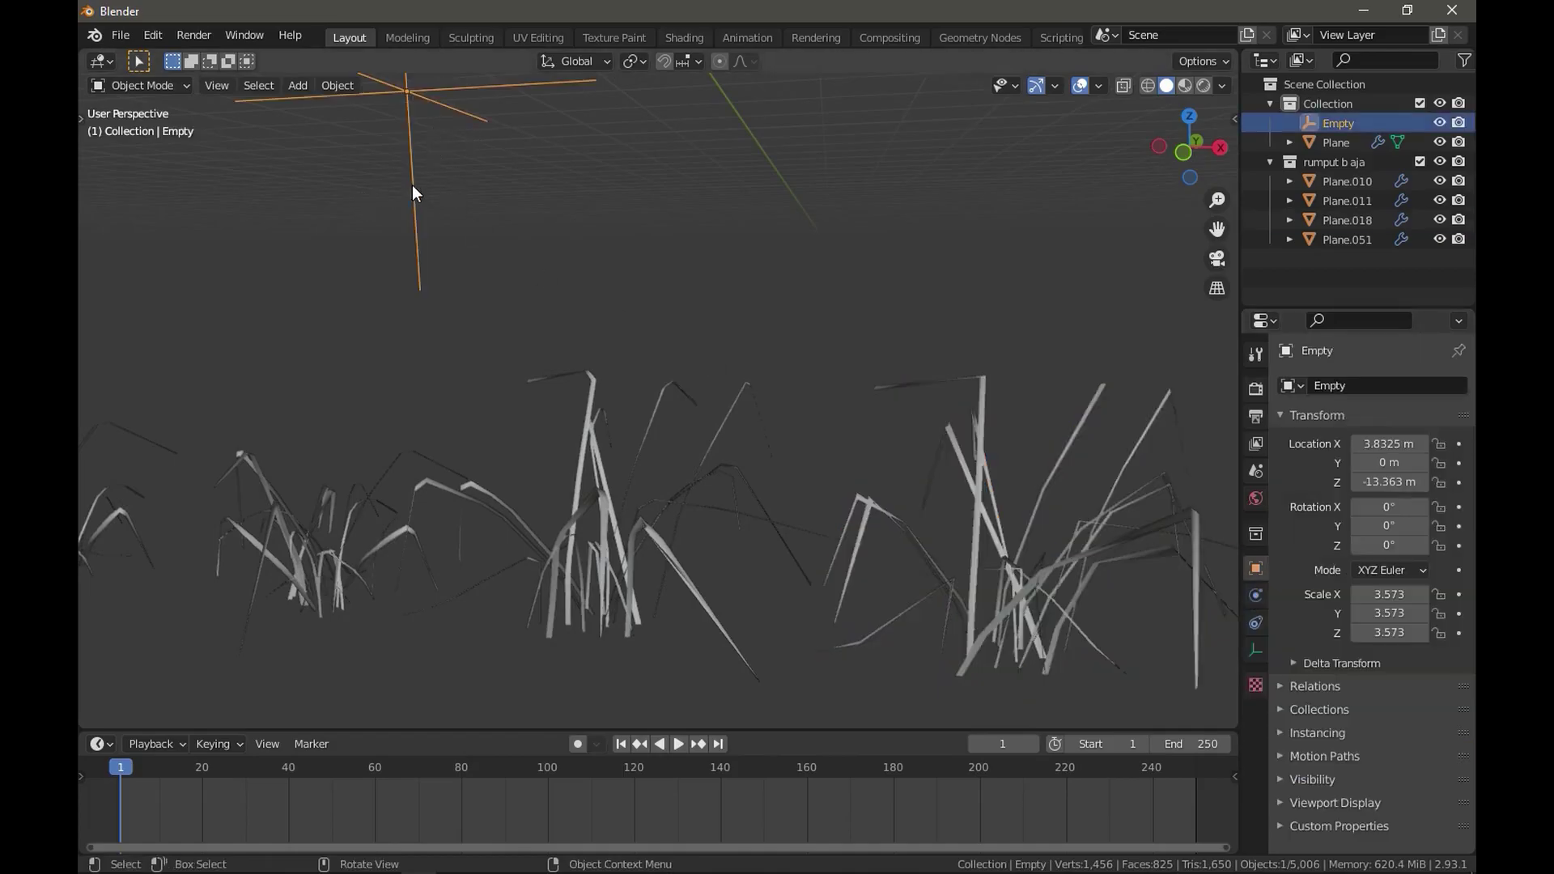
{"action": "key", "text": "i"}
{"action": "left_click", "coordinate": [348, 246]}
{"action": "left_click", "coordinate": [718, 744]}
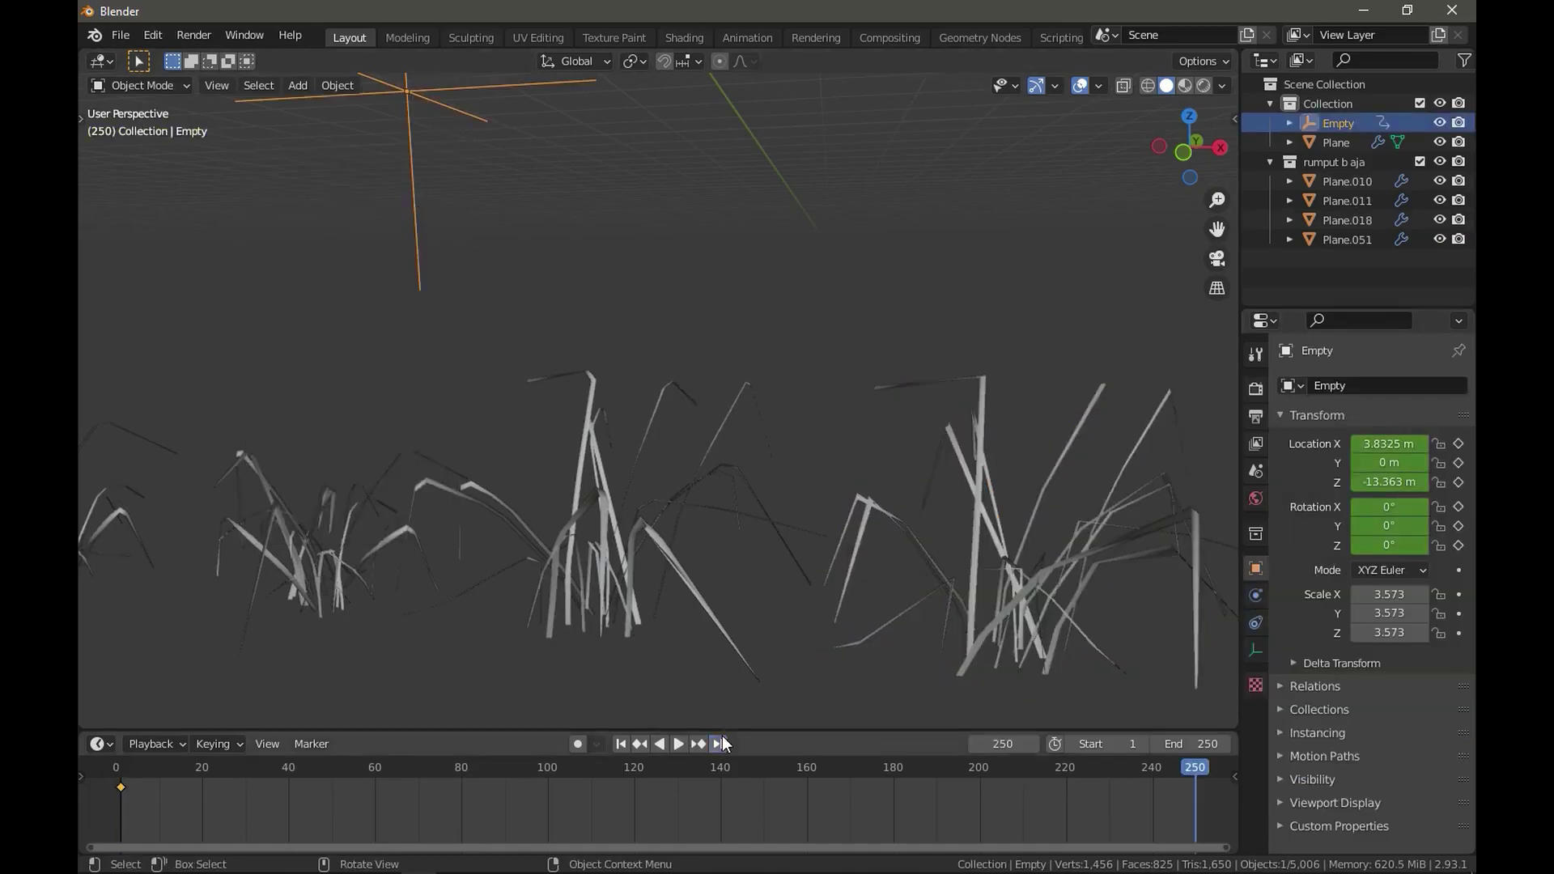
{"action": "scroll", "coordinate": [578, 490], "scroll_direction": "down", "scroll_amount": 10}
{"action": "key", "text": "g"}
{"action": "key", "text": "z"}
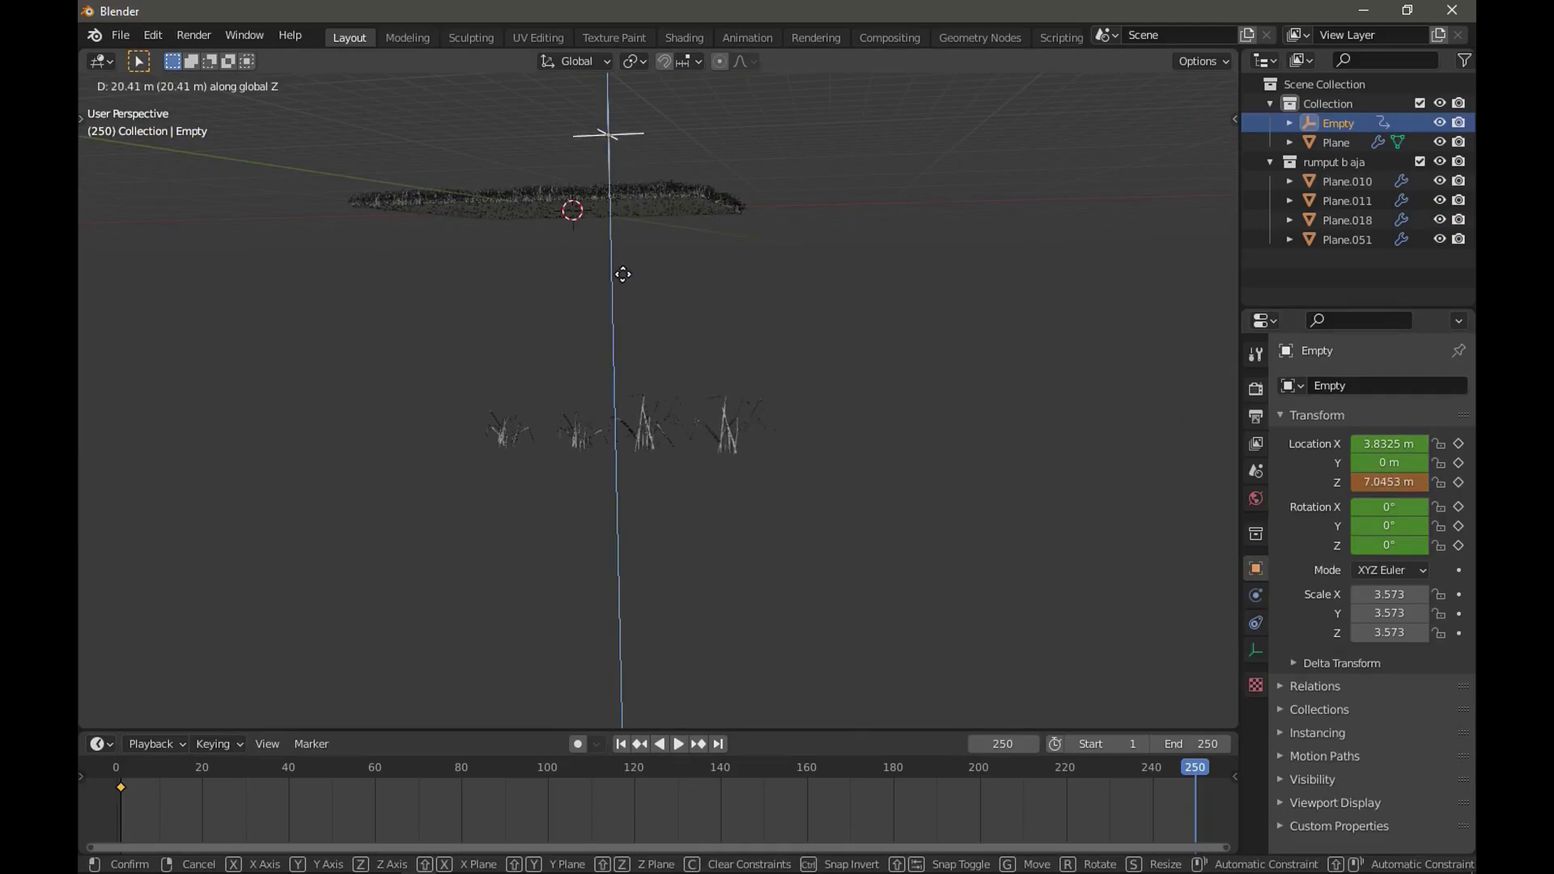
{"action": "left_click", "coordinate": [623, 273]}
{"action": "key", "text": "i"}
{"action": "left_click", "coordinate": [621, 744]}
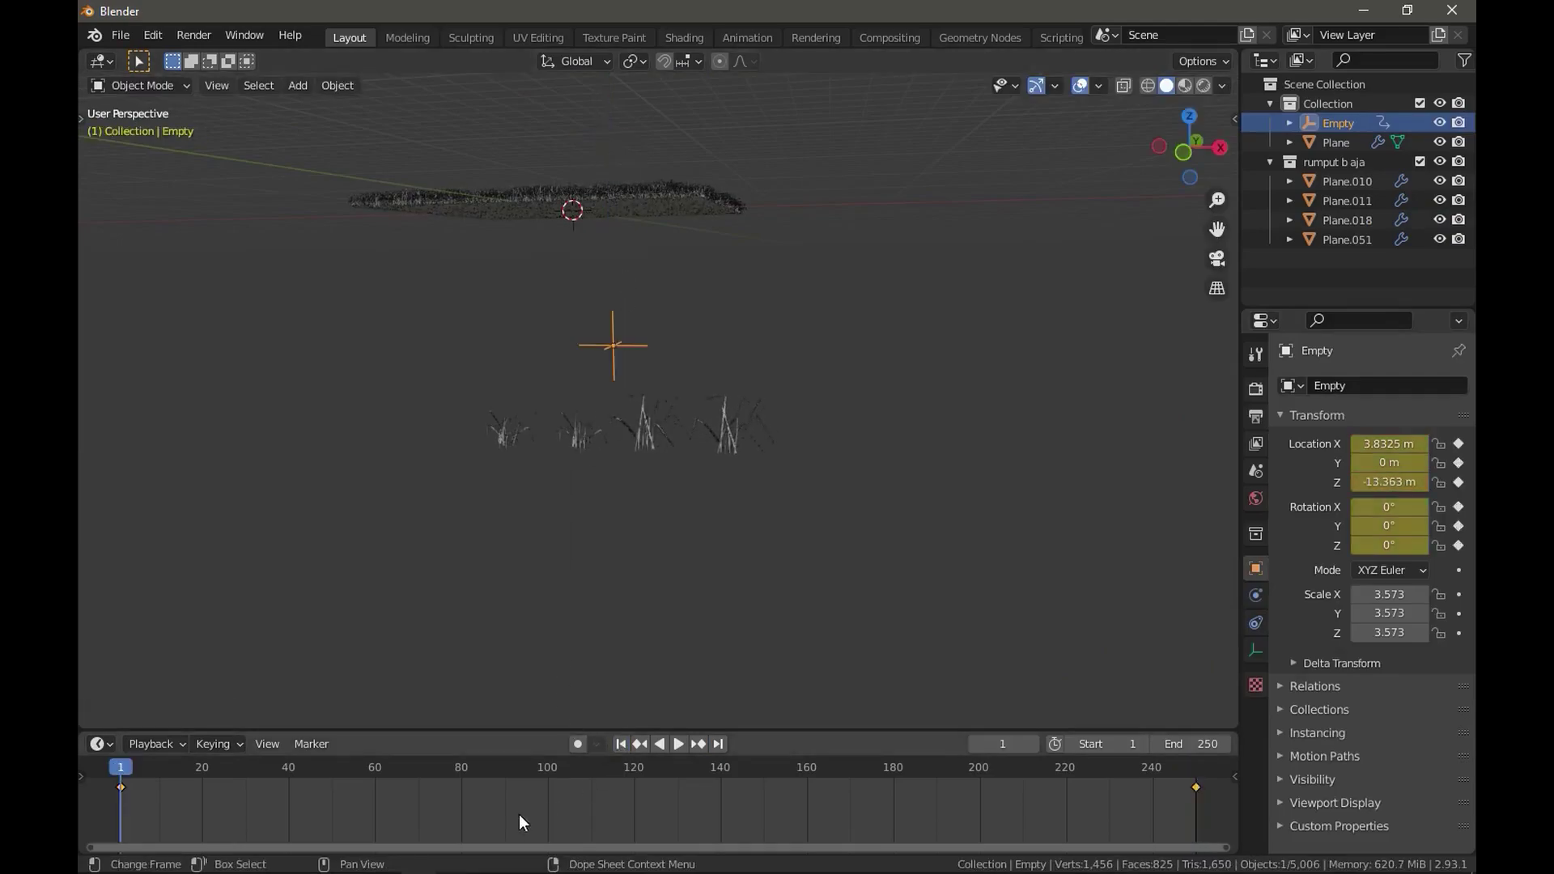
Change the Empty's keyframe interpolation and play the animation to preview the wind.
{"action": "right_click", "coordinate": [518, 814]}
{"action": "left_click", "coordinate": [612, 607]}
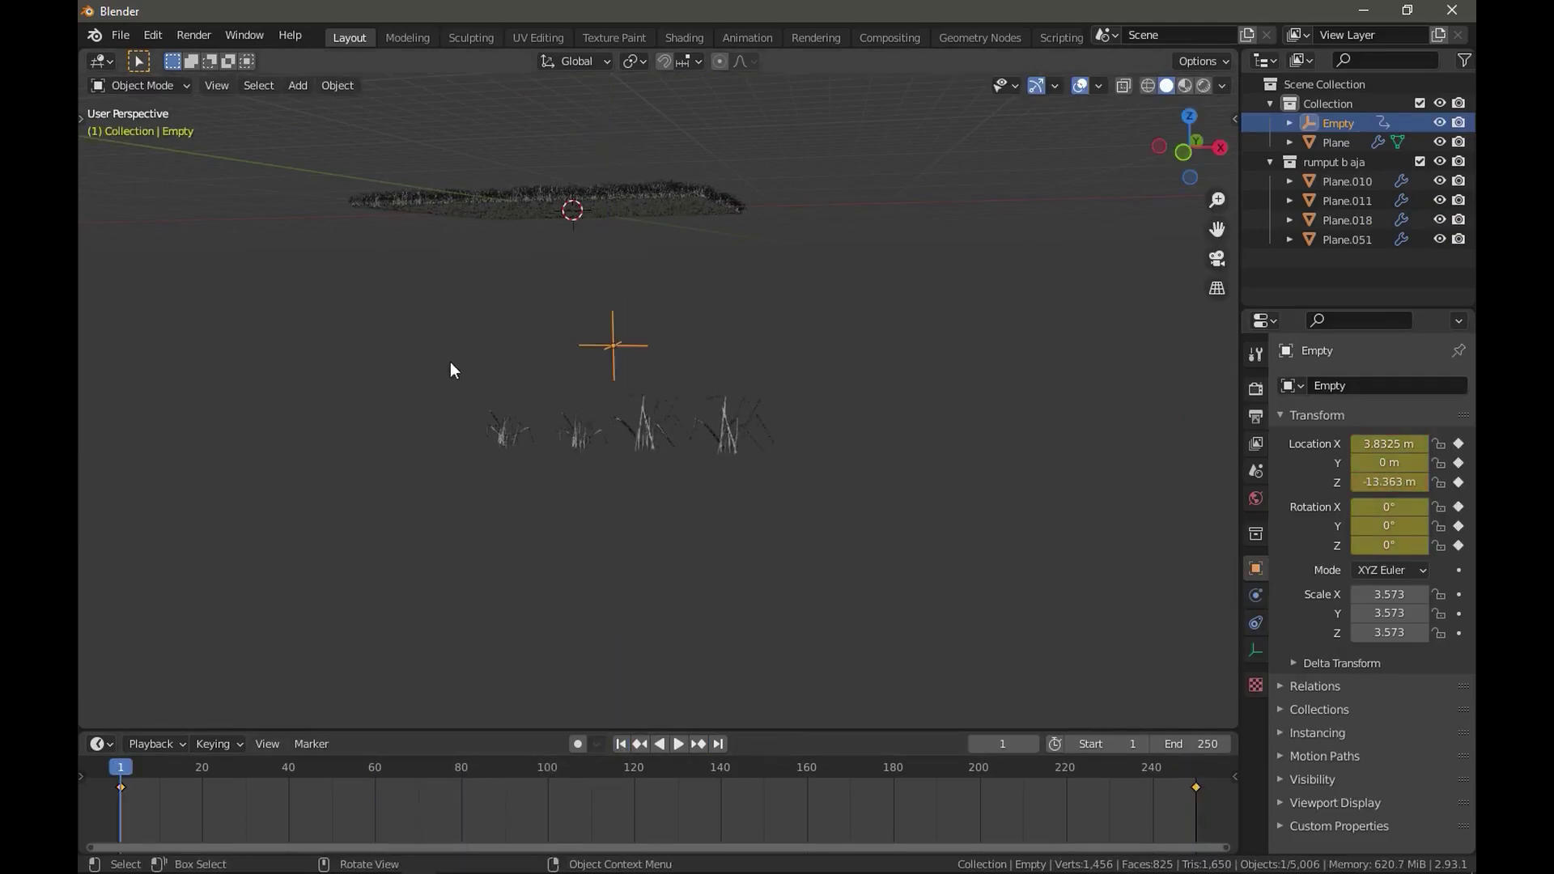
{"action": "left_click", "coordinate": [818, 311]}
{"action": "scroll", "coordinate": [819, 311], "scroll_direction": "up", "scroll_amount": 5}
{"action": "key", "text": "space"}
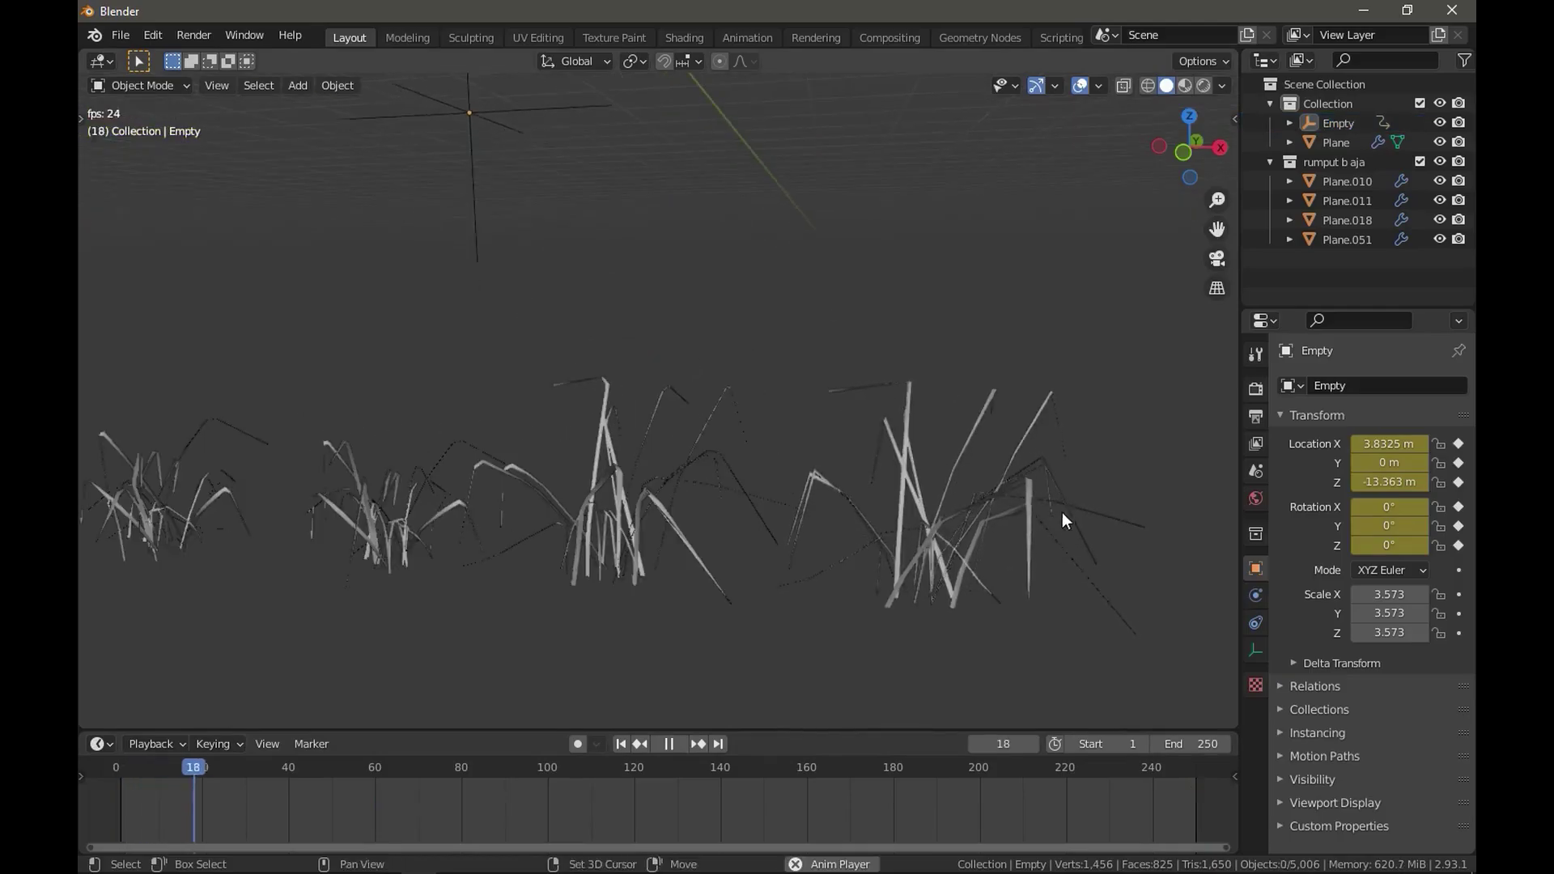
{"action": "scroll", "coordinate": [906, 484], "scroll_direction": "up", "scroll_amount": 3}
Lower Plane.018's displacement strength to 0.200.
{"action": "left_click", "coordinate": [905, 484]}
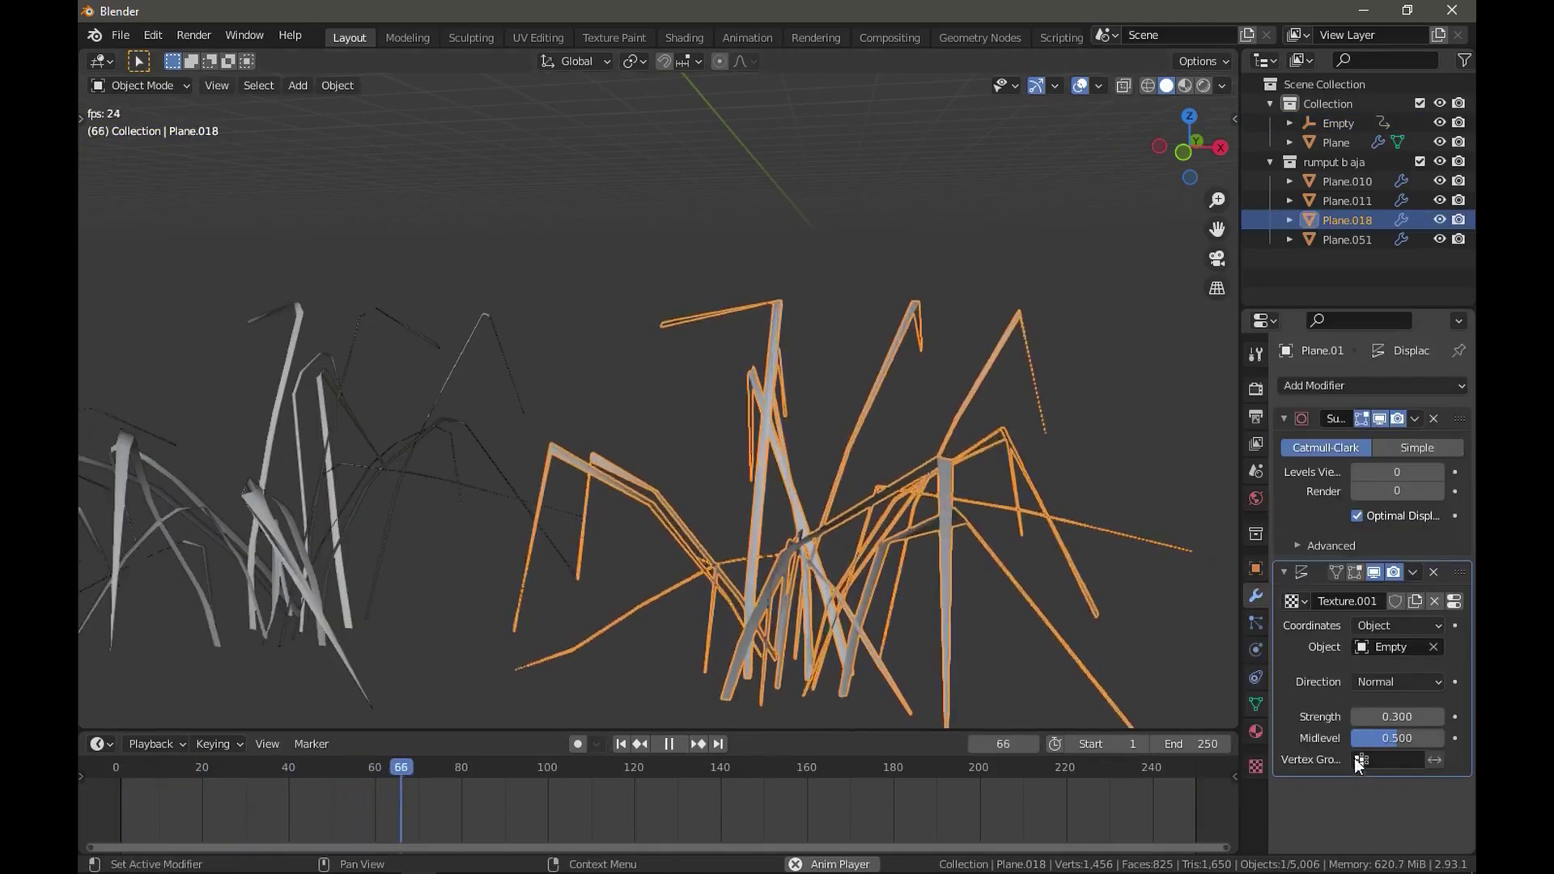
{"action": "left_click", "coordinate": [1359, 717]}
{"action": "scroll", "coordinate": [718, 348], "scroll_direction": "down", "scroll_amount": 8}
{"action": "scroll", "coordinate": [584, 191], "scroll_direction": "down", "scroll_amount": 4}
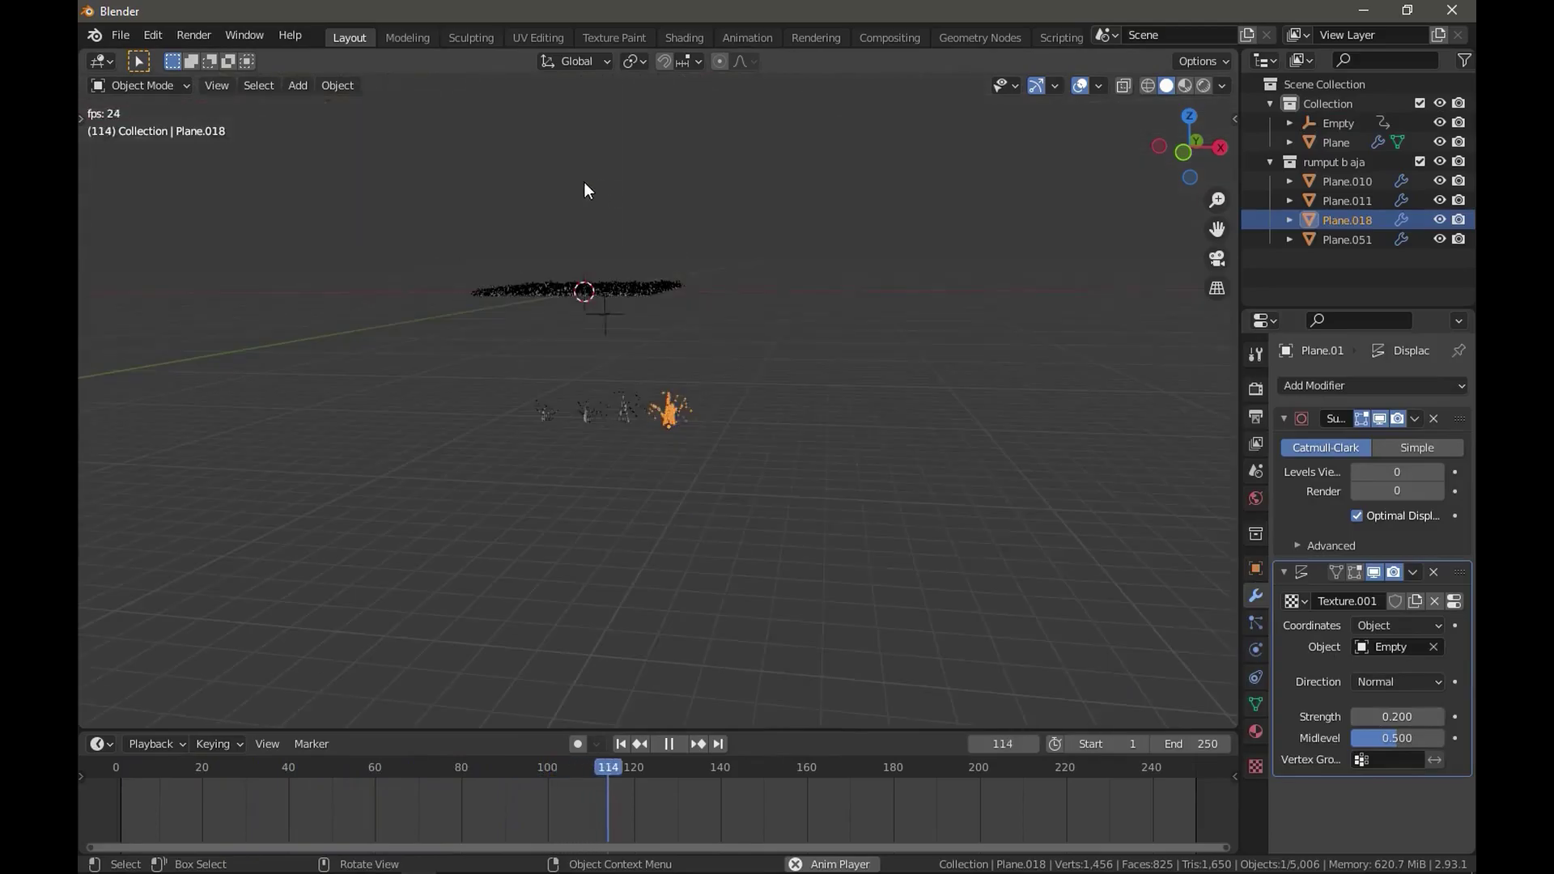
Stop playback and move the Empty's end keyframe out to about frame 900.
{"action": "left_click", "coordinate": [607, 317]}
{"action": "key", "text": "space"}
{"action": "scroll", "coordinate": [1012, 811], "scroll_direction": "down", "scroll_amount": 2}
{"action": "scroll", "coordinate": [895, 788], "scroll_direction": "down", "scroll_amount": 3}
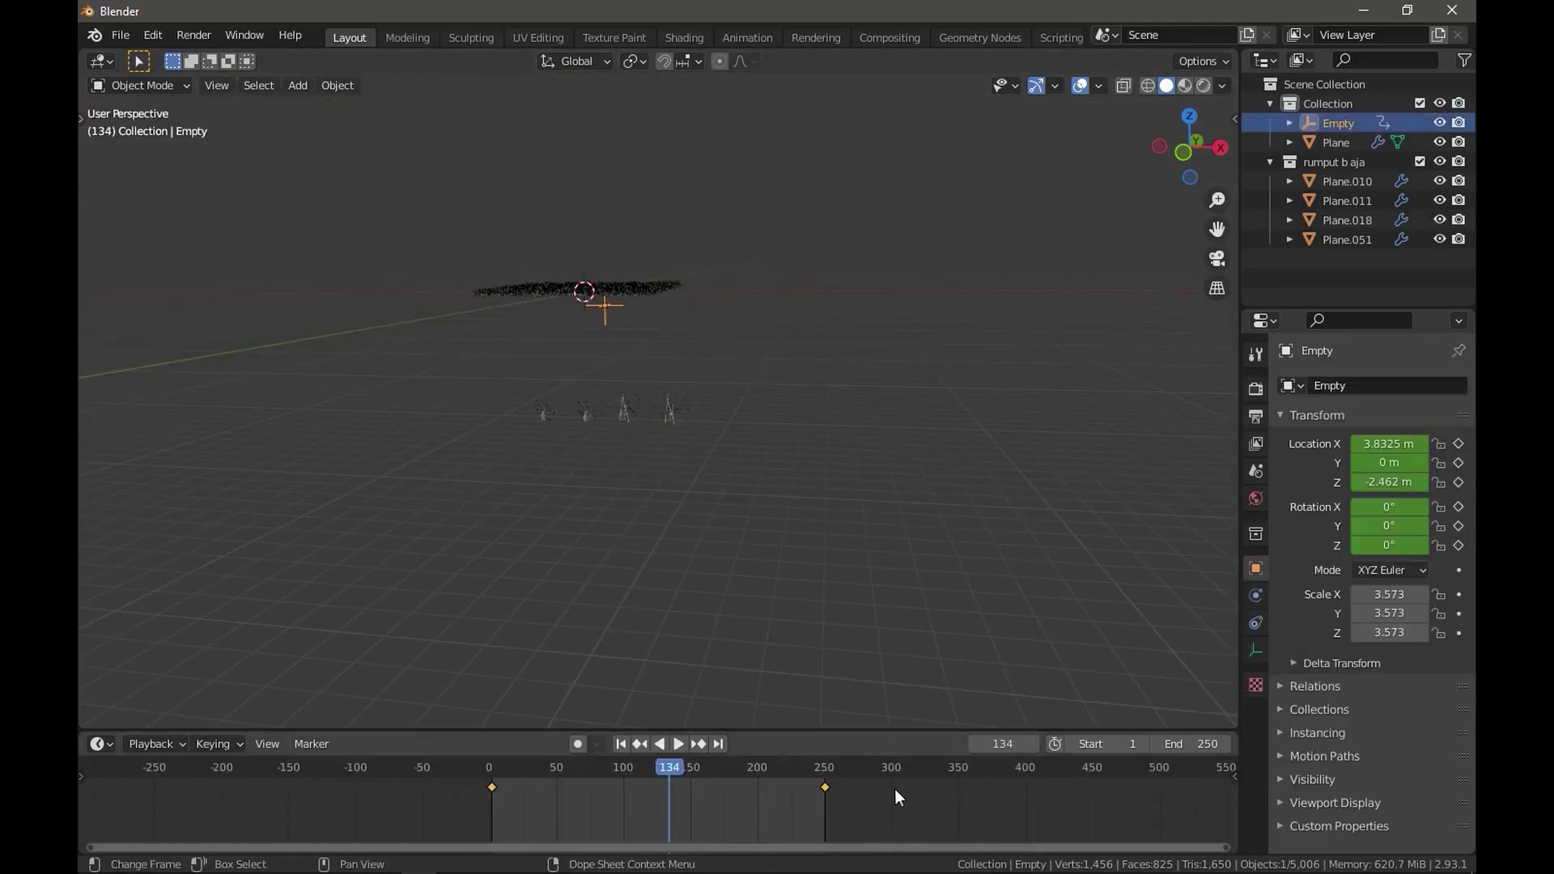
{"action": "scroll", "coordinate": [786, 783], "scroll_direction": "down", "scroll_amount": 2}
{"action": "left_click_drag", "start_coordinate": [723, 787], "coordinate": [1068, 806]}
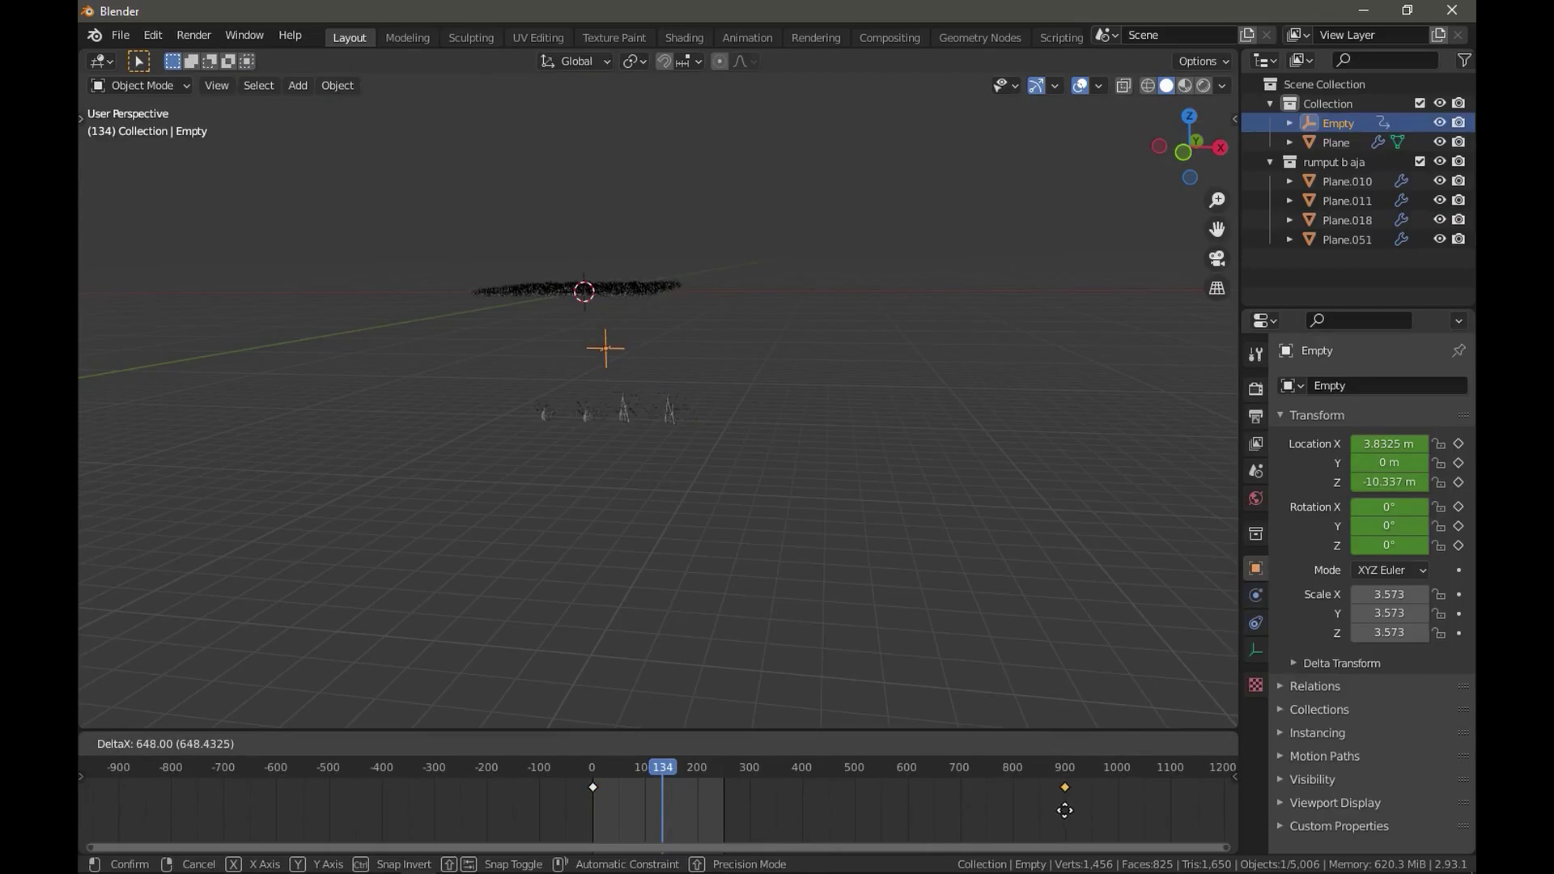
{"action": "left_click", "coordinate": [1065, 810]}
Replay the animation to preview the slower wind on the grass clumps.
{"action": "scroll", "coordinate": [615, 405], "scroll_direction": "up", "scroll_amount": 5}
{"action": "scroll", "coordinate": [642, 775], "scroll_direction": "up", "scroll_amount": 3}
{"action": "scroll", "coordinate": [591, 777], "scroll_direction": "up", "scroll_amount": 2}
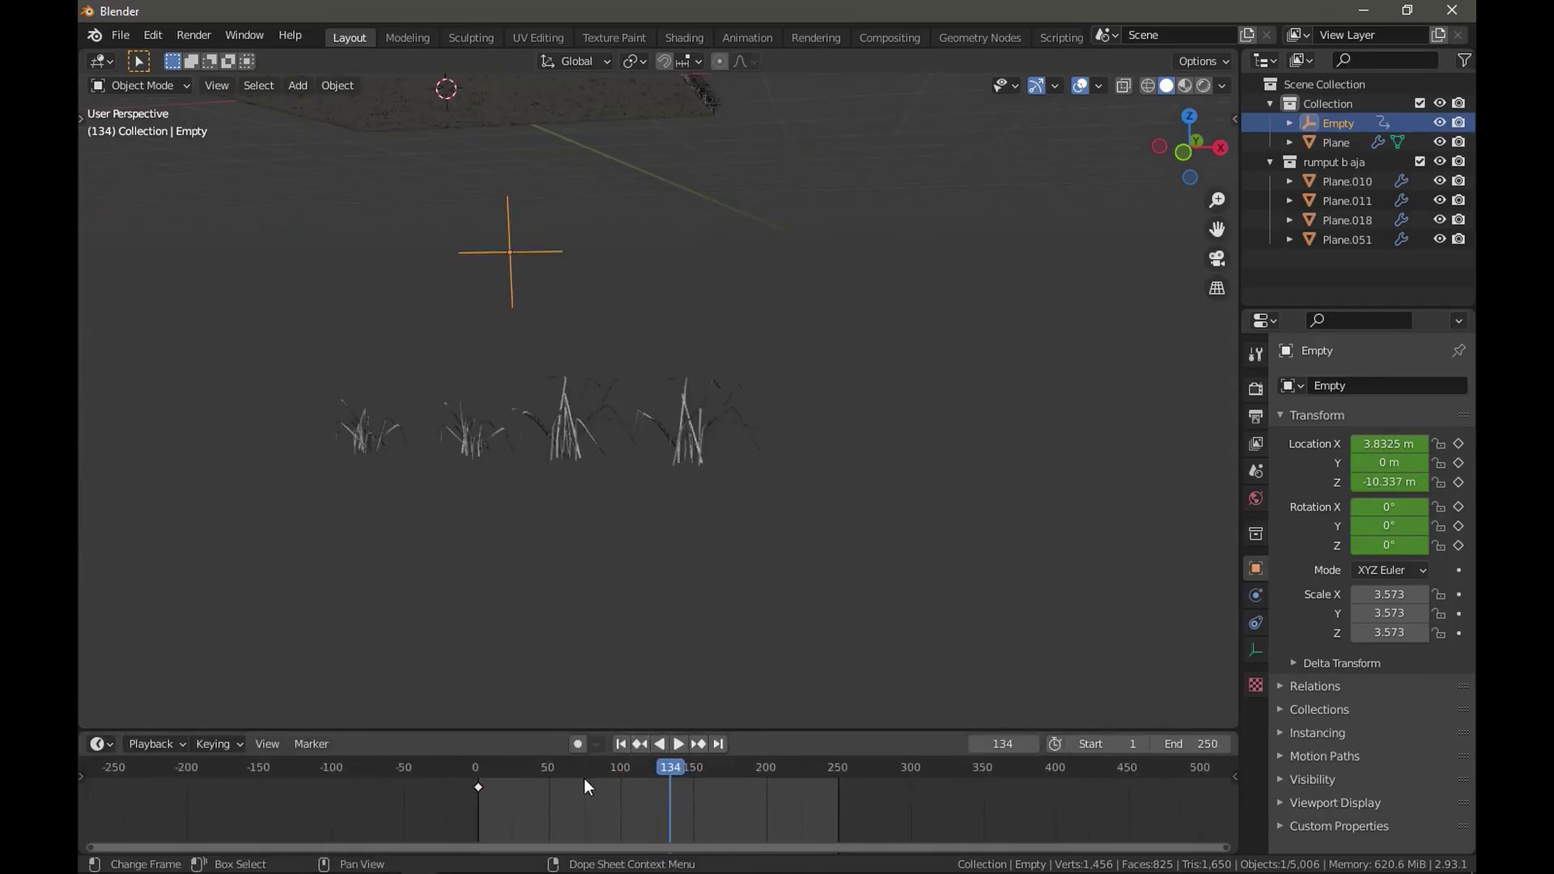
{"action": "scroll", "coordinate": [585, 779], "scroll_direction": "up", "scroll_amount": 3}
{"action": "scroll", "coordinate": [607, 798], "scroll_direction": "up", "scroll_amount": 3}
{"action": "left_click", "coordinate": [696, 429]}
{"action": "key", "text": "space"}
{"action": "scroll", "coordinate": [842, 324], "scroll_direction": "up", "scroll_amount": 8}
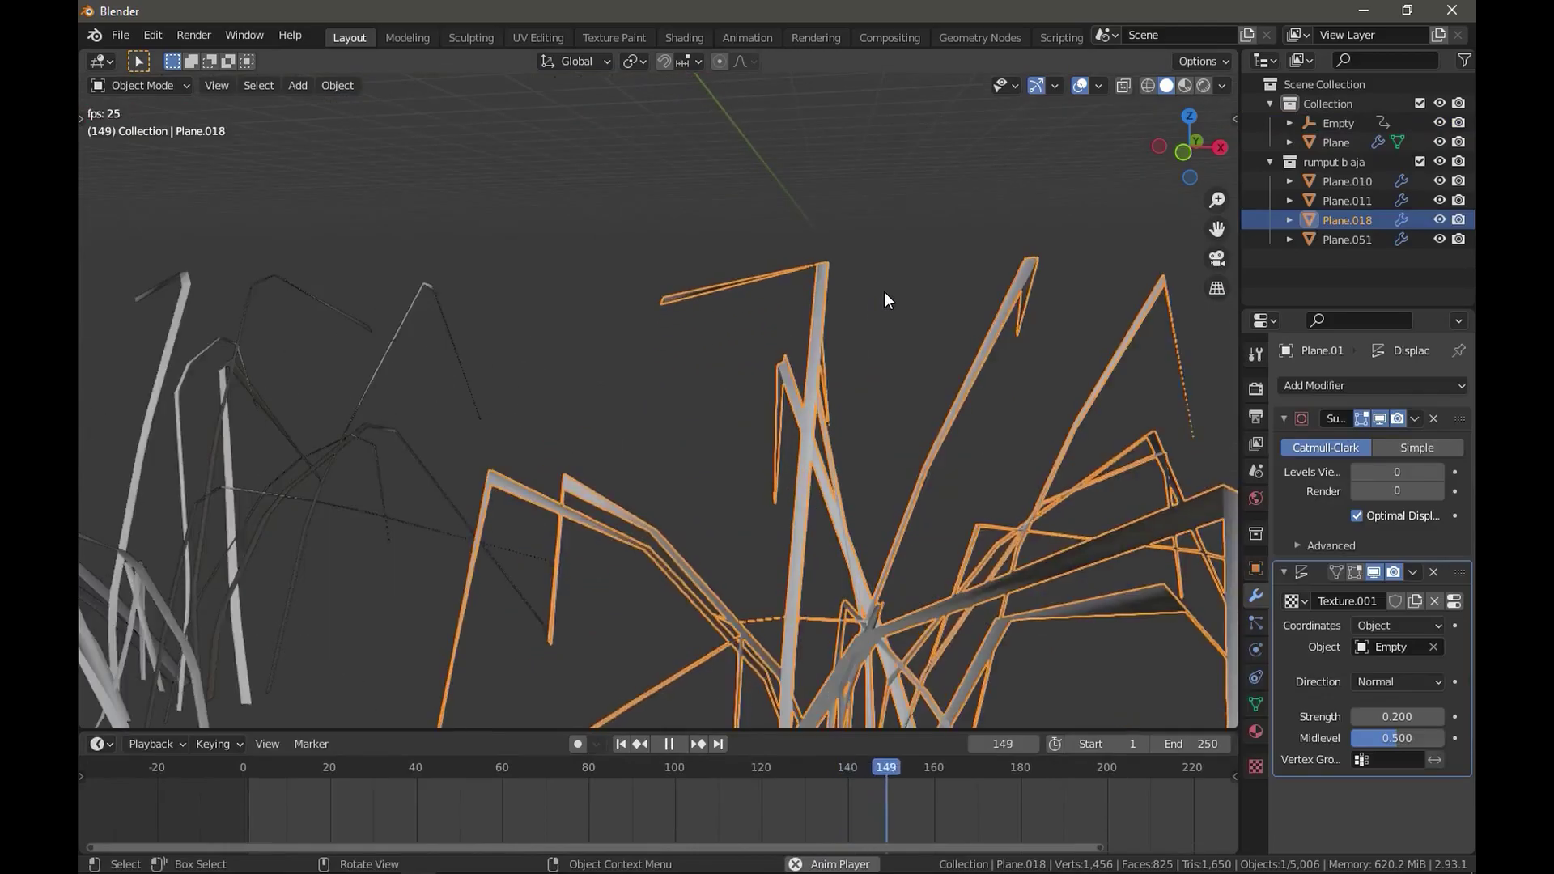
{"action": "left_click", "coordinate": [884, 291]}
{"action": "scroll", "coordinate": [875, 292], "scroll_direction": "down", "scroll_amount": 4}
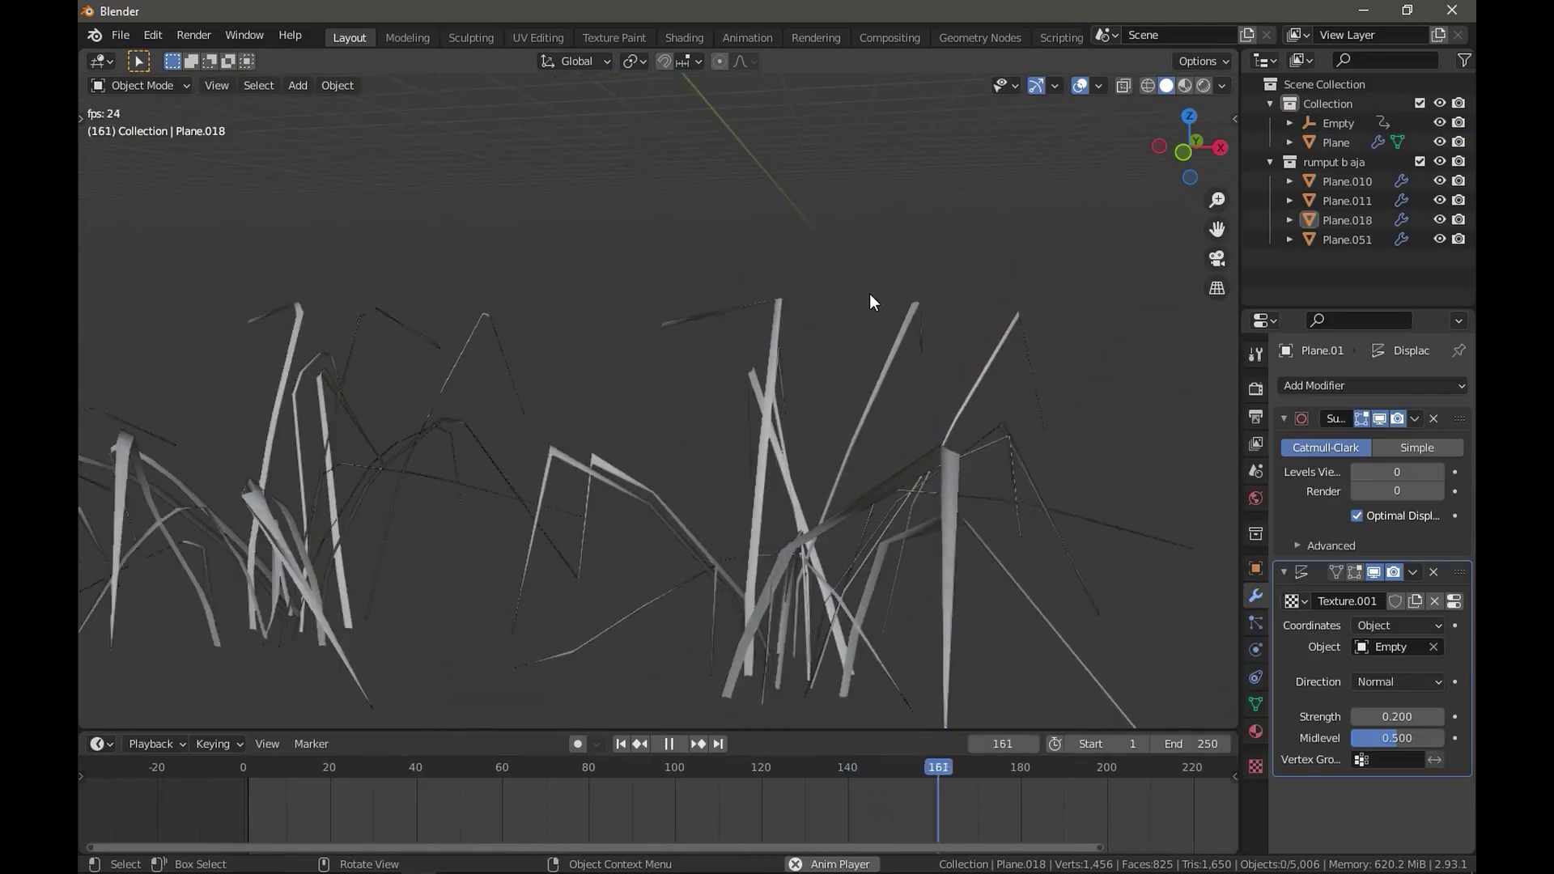
Try displacement strength 0.300 on Plane.018, revert to 0.200, and box-select the left three clumps.
{"action": "left_click", "coordinate": [1043, 553]}
{"action": "left_click", "coordinate": [1437, 716]}
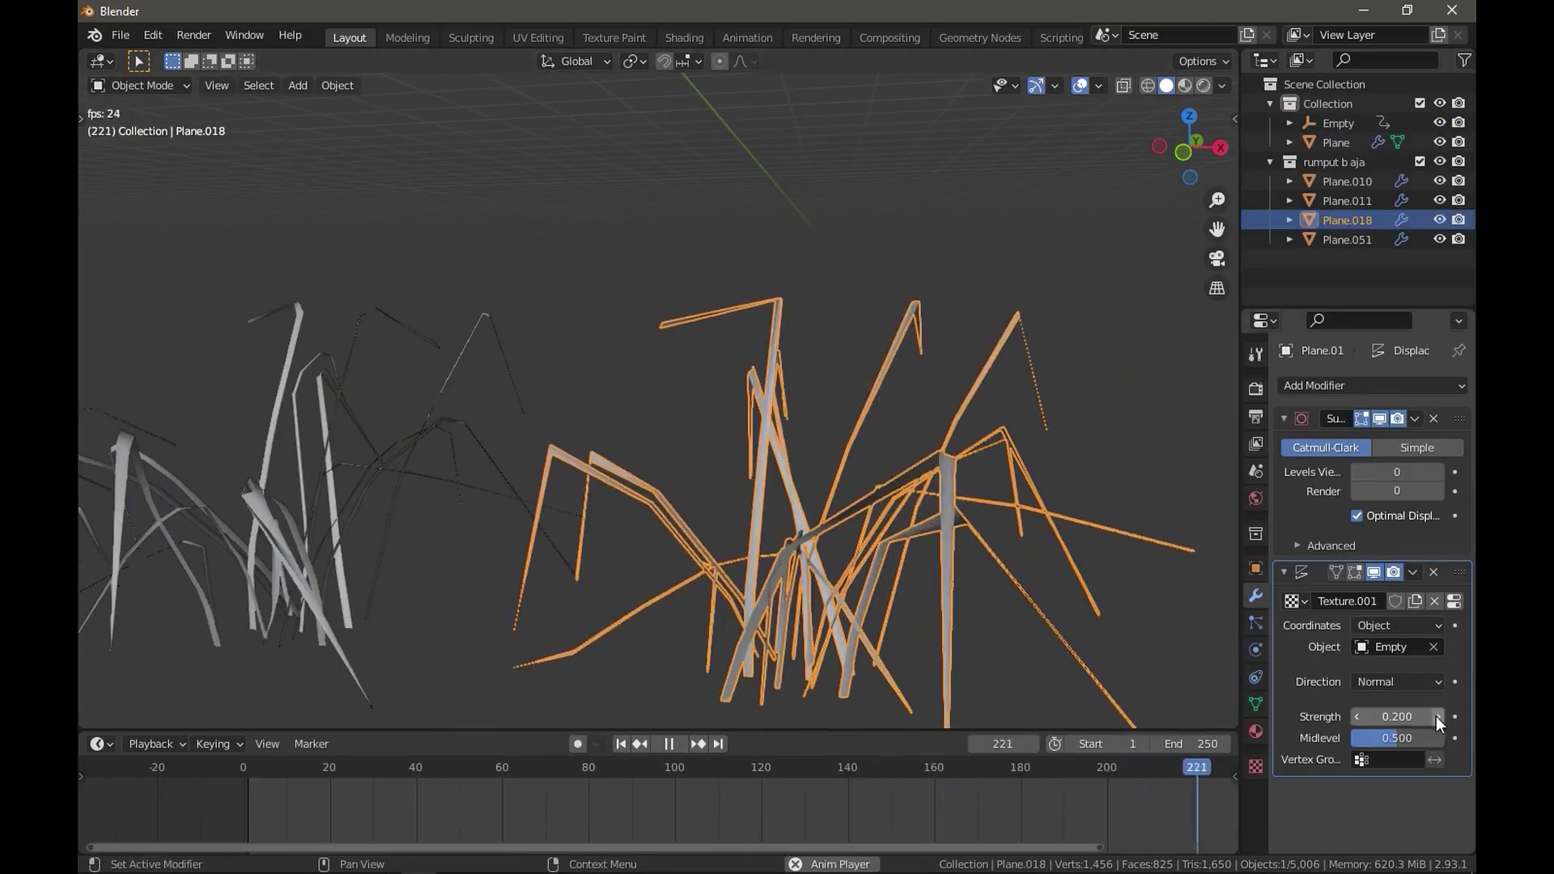
{"action": "left_click", "coordinate": [1088, 385]}
{"action": "left_click", "coordinate": [834, 435]}
{"action": "key", "text": "space"}
{"action": "left_click", "coordinate": [1358, 717]}
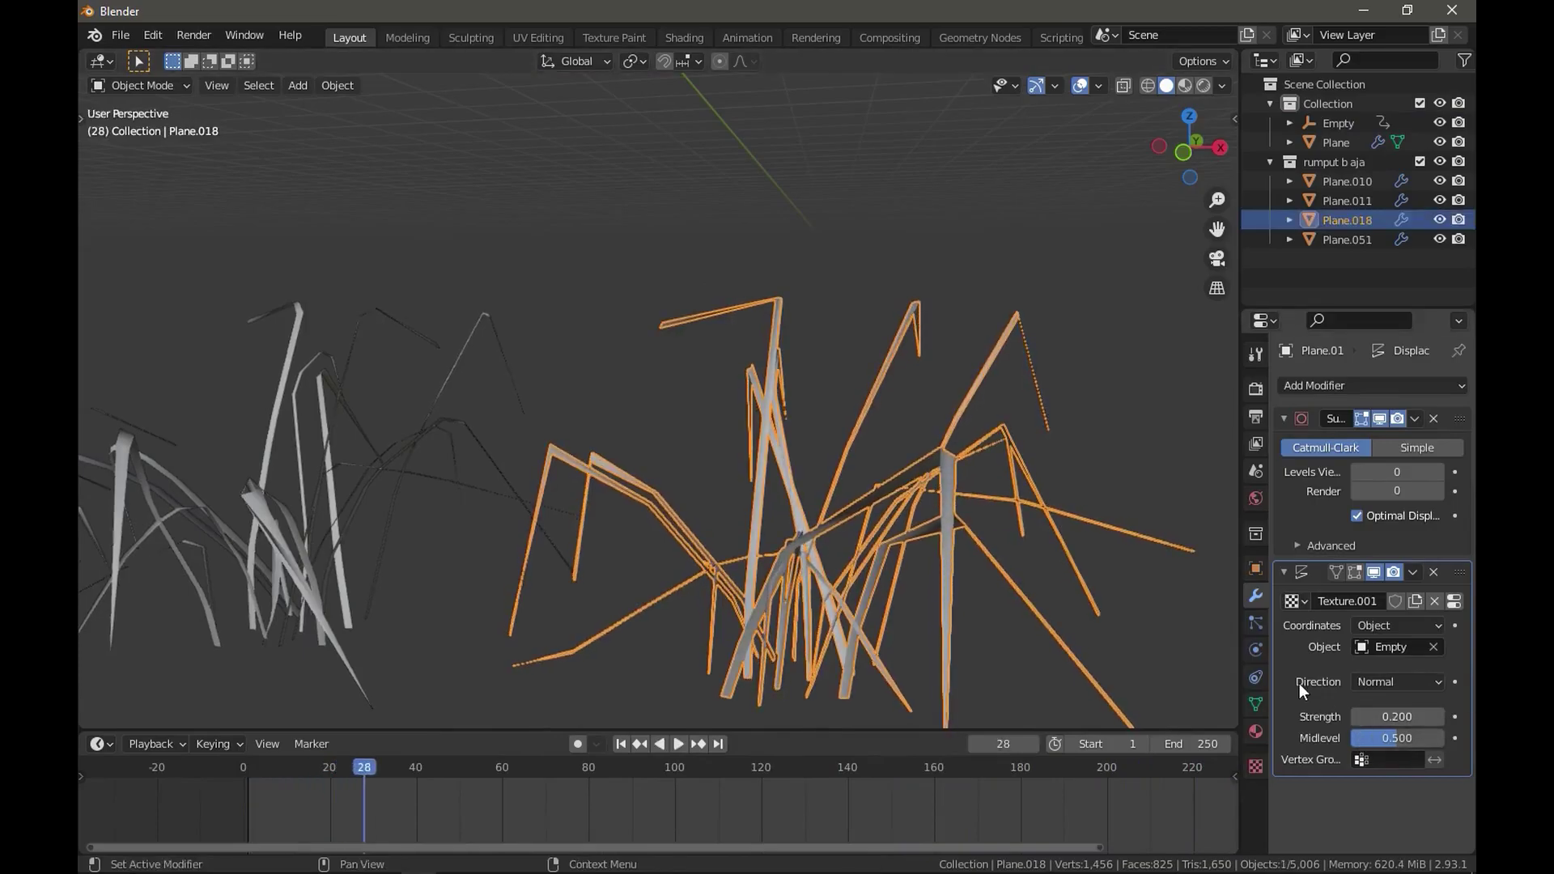
{"action": "left_click", "coordinate": [877, 227]}
{"action": "scroll", "coordinate": [532, 352], "scroll_direction": "down", "scroll_amount": 5}
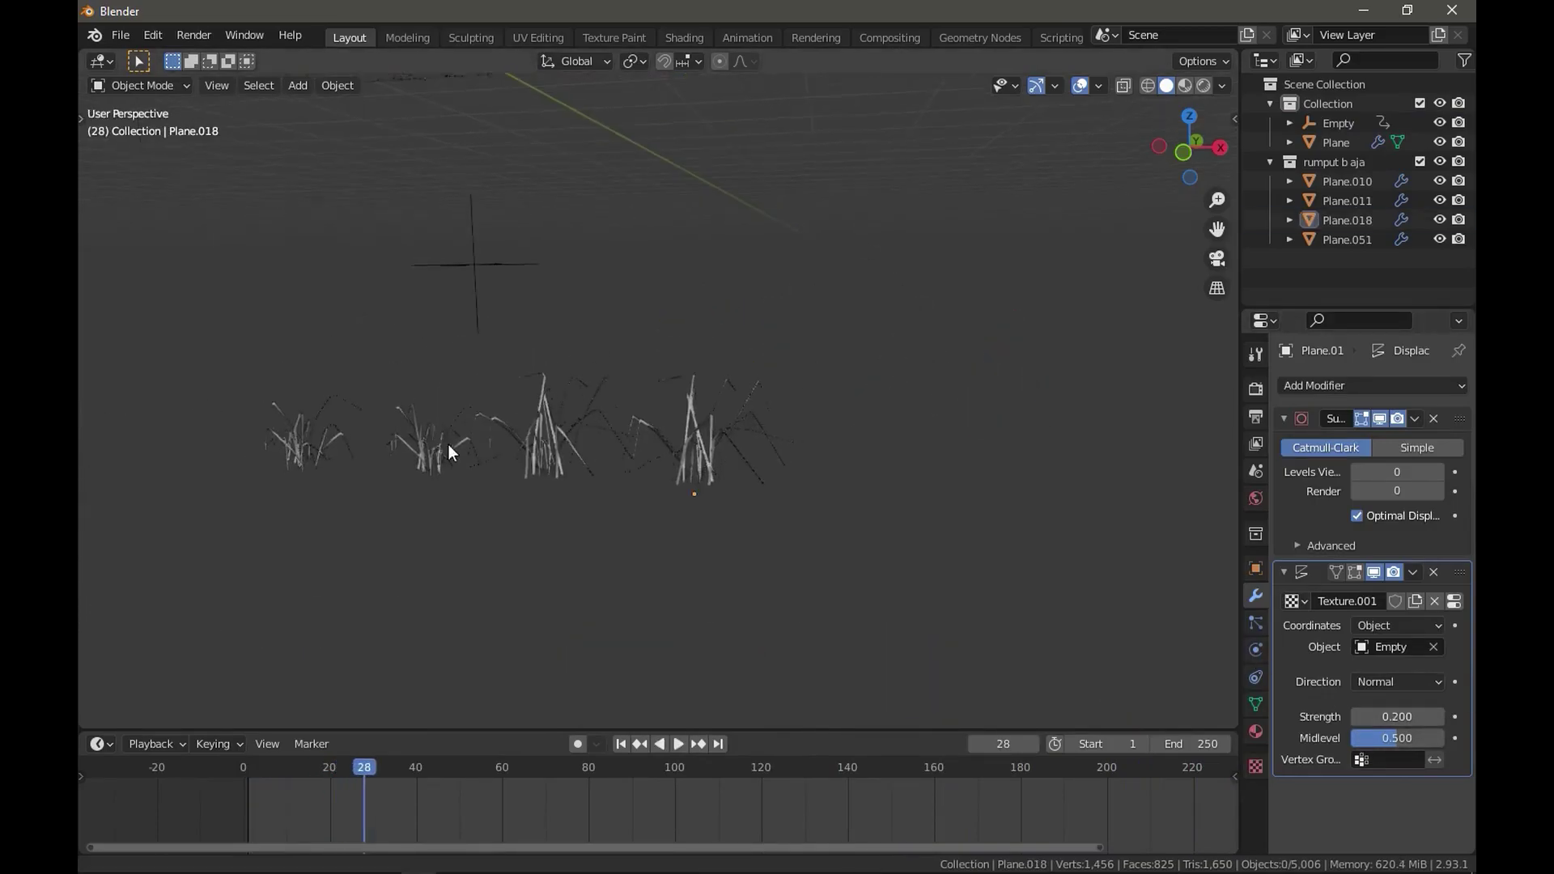
{"action": "middle_click_drag", "start_coordinate": [448, 444], "coordinate": [664, 497], "text": "shift"}
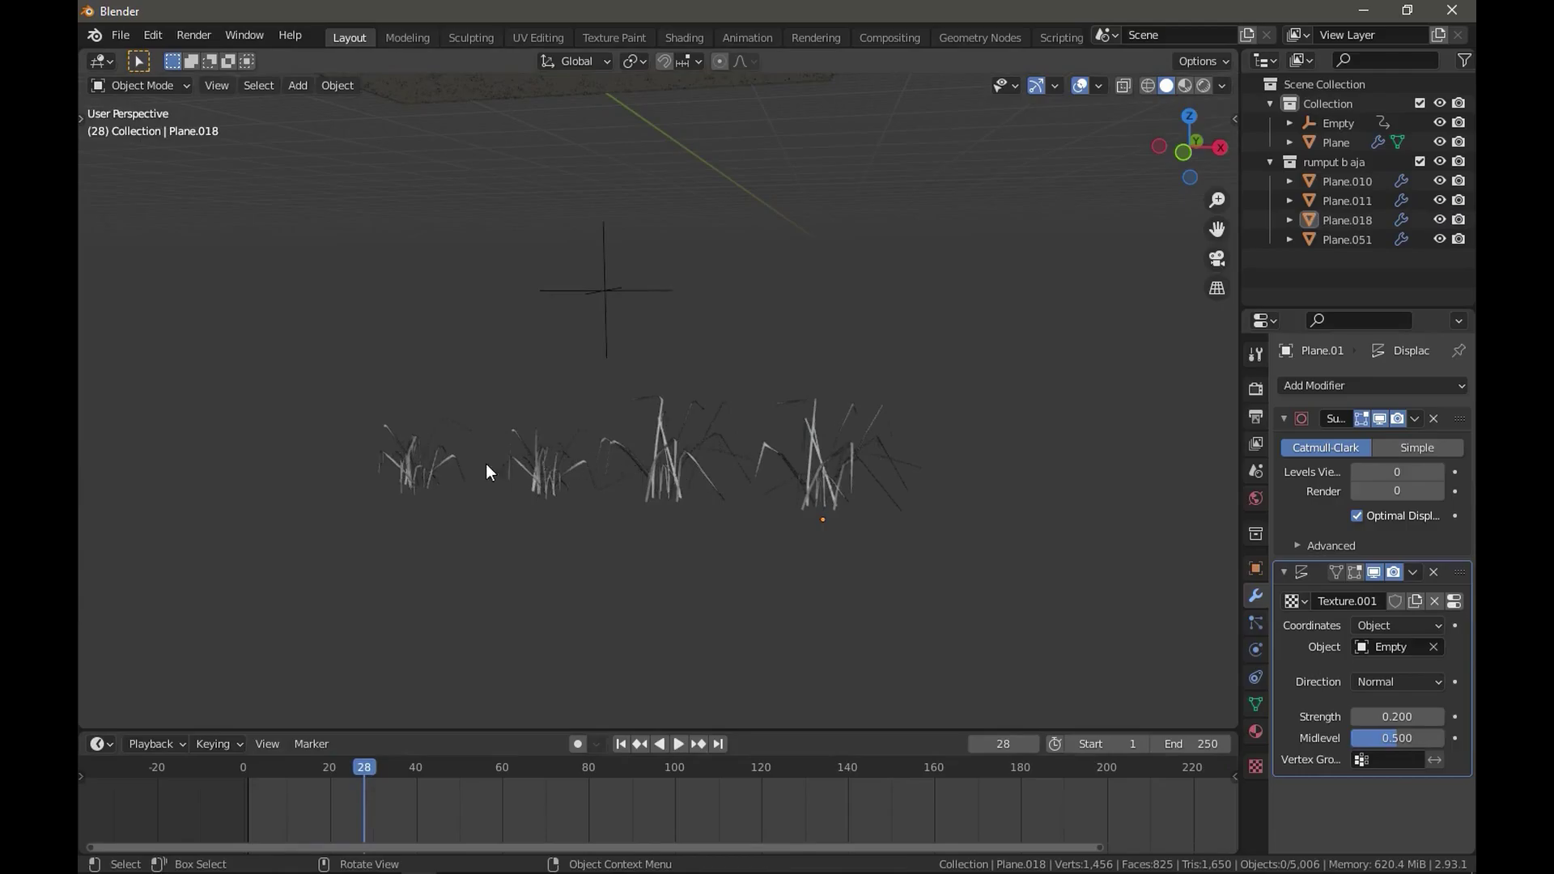
{"action": "left_click_drag", "start_coordinate": [329, 409], "coordinate": [731, 503]}
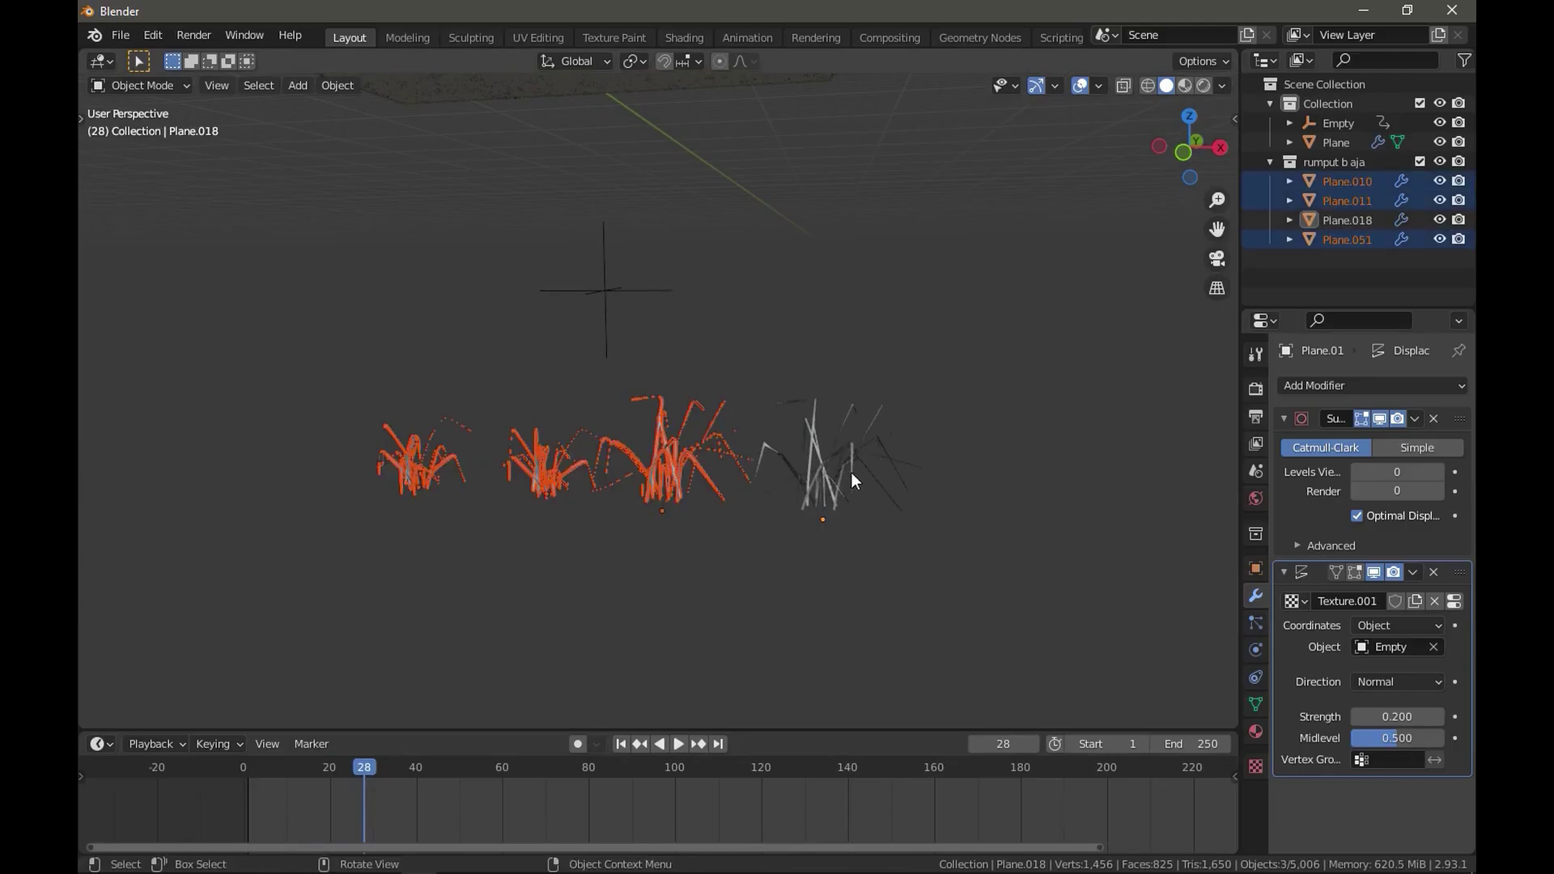
Make Plane.018 active and copy its modifiers to the three other grass clumps with Ctrl+L.
{"action": "left_click", "coordinate": [863, 444], "text": "shift"}
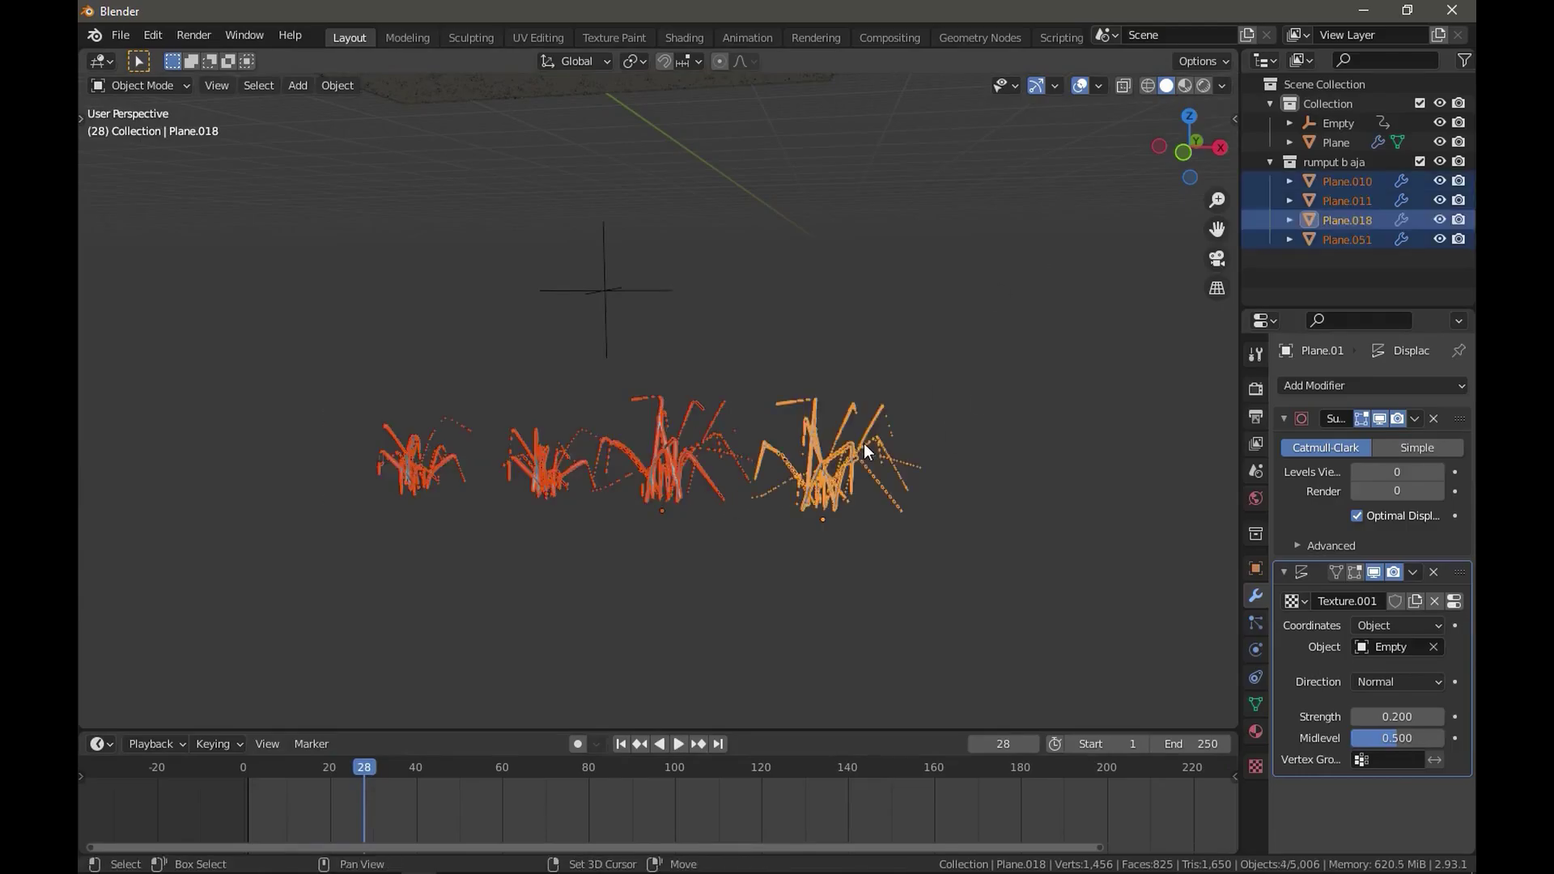
{"action": "scroll", "coordinate": [863, 443], "scroll_direction": "up", "scroll_amount": 4}
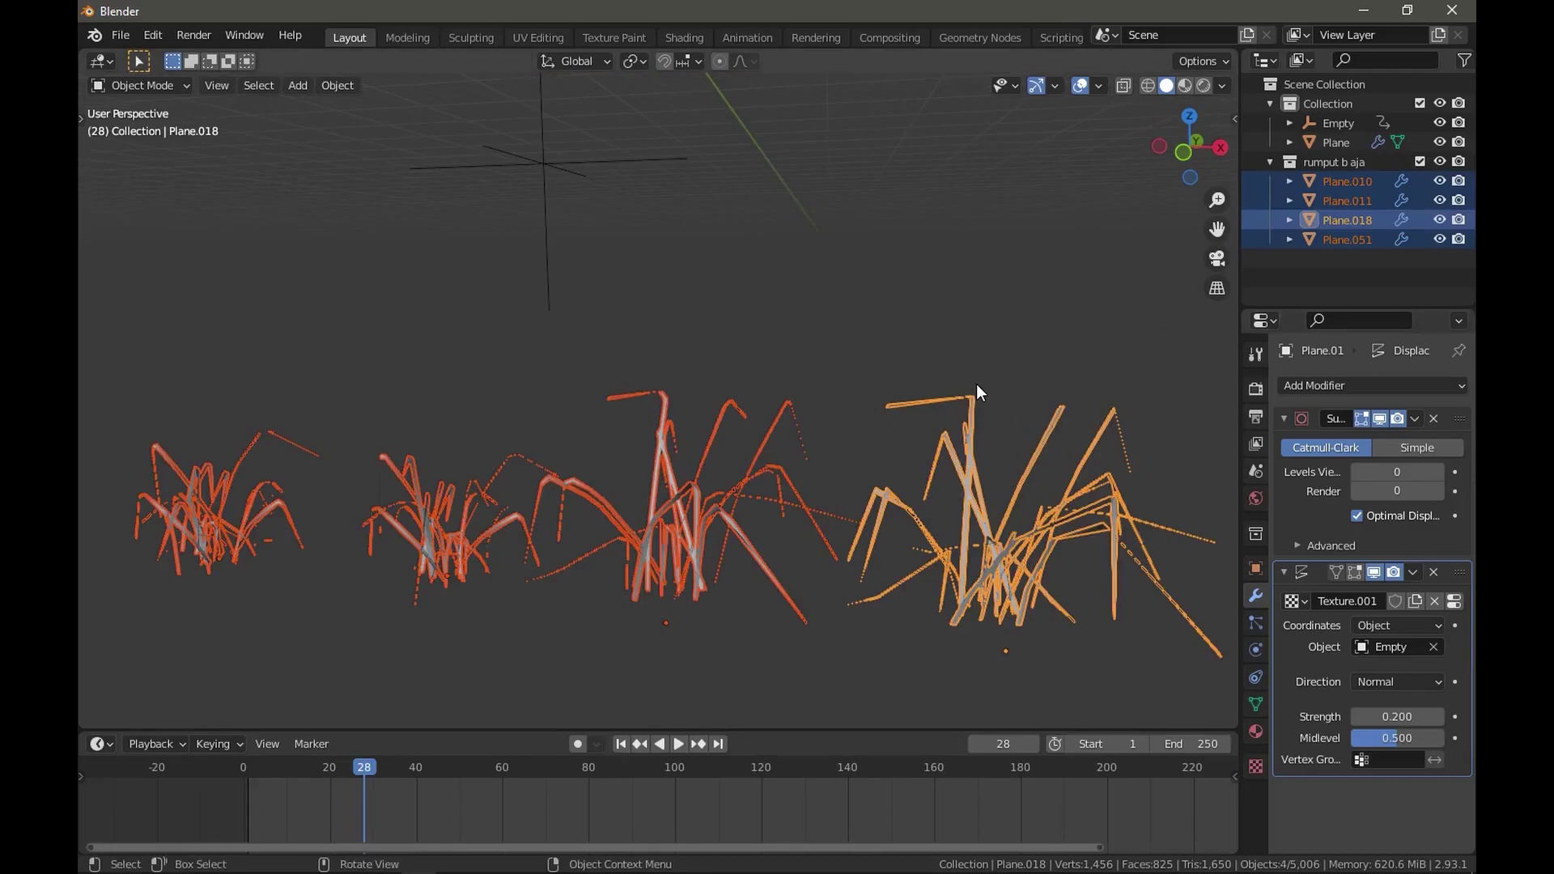
{"action": "key", "text": "alt+p"}
{"action": "key", "text": "ctrl+l"}
{"action": "key", "text": "ctrl+l"}
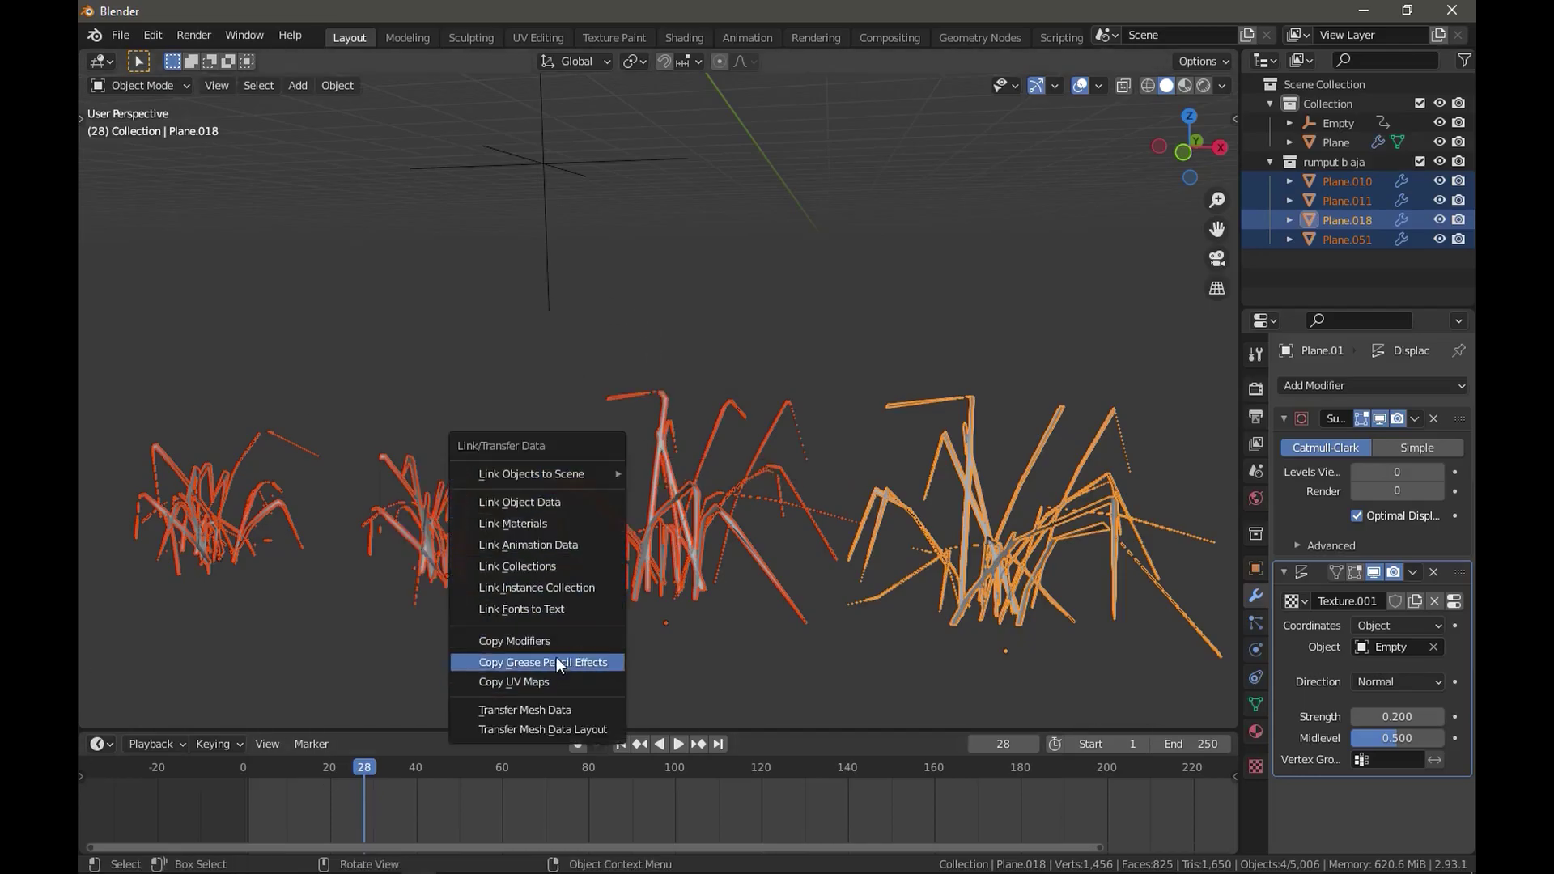
{"action": "left_click", "coordinate": [561, 645]}
Play the animation and zoom and orbit to a low view over the swaying grass field.
{"action": "left_click", "coordinate": [786, 255]}
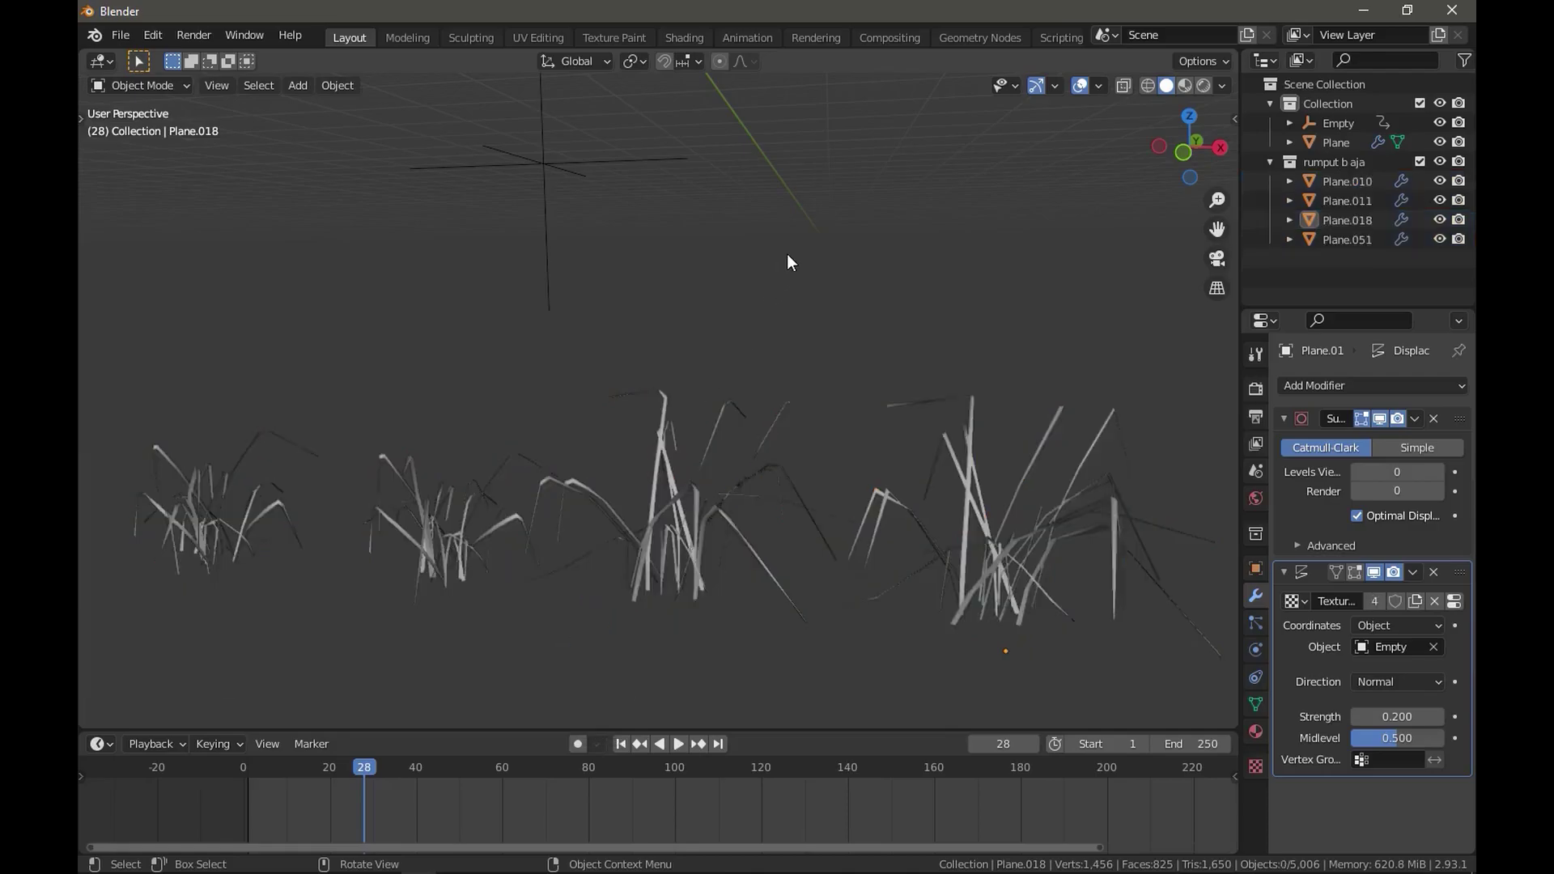
{"action": "key", "text": "space"}
{"action": "scroll", "coordinate": [719, 371], "scroll_direction": "up", "scroll_amount": 5}
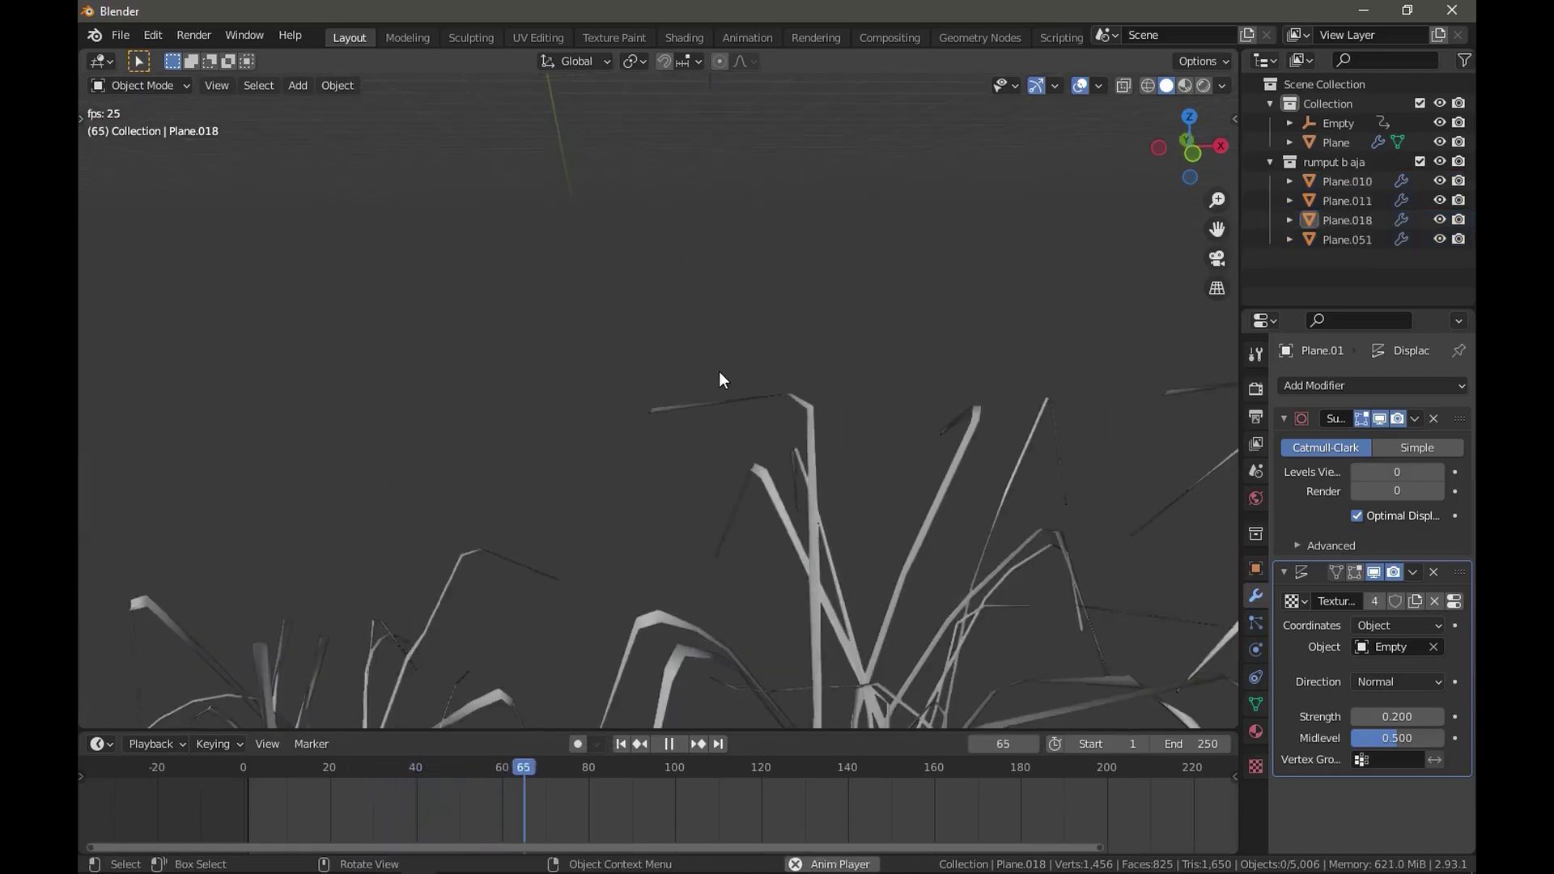
{"action": "scroll", "coordinate": [732, 216], "scroll_direction": "down", "scroll_amount": 5}
{"action": "mouse_move", "coordinate": [731, 215]}
{"action": "middle_mouse_down"}
{"action": "mouse_move", "coordinate": [705, 393]}
{"action": "mouse_move", "coordinate": [727, 426]}
{"action": "middle_mouse_up"}
{"action": "scroll", "coordinate": [704, 394], "scroll_direction": "up", "scroll_amount": 5}
{"action": "scroll", "coordinate": [729, 428], "scroll_direction": "up", "scroll_amount": 2}
{"action": "scroll", "coordinate": [731, 429], "scroll_direction": "up", "scroll_amount": 2}
{"action": "scroll", "coordinate": [730, 429], "scroll_direction": "up", "scroll_amount": 2}
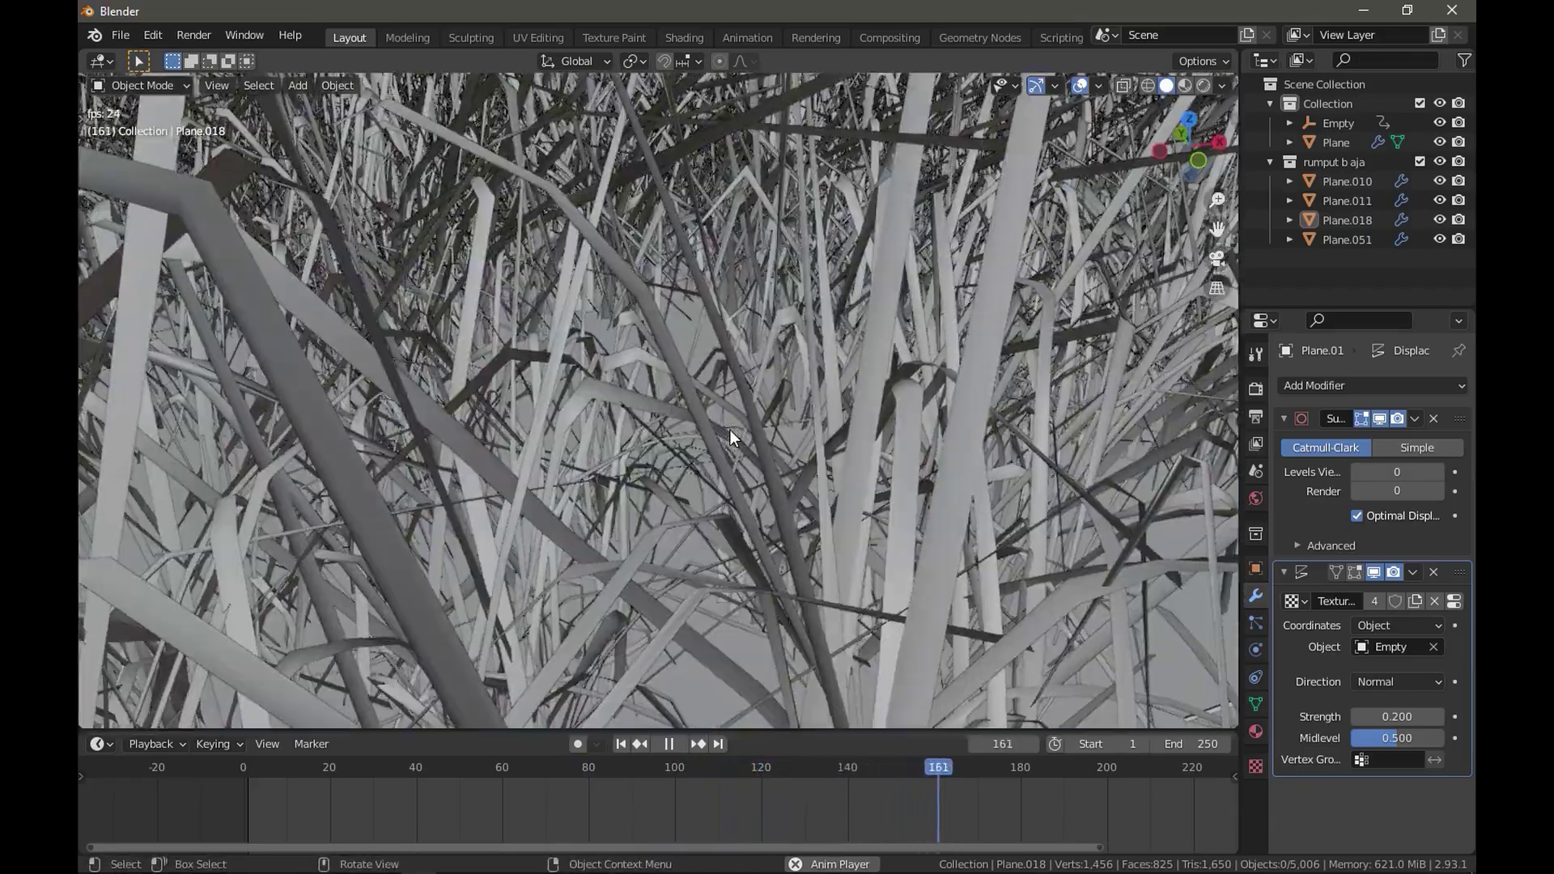
{"action": "scroll", "coordinate": [730, 430], "scroll_direction": "down", "scroll_amount": 3}
{"action": "scroll", "coordinate": [739, 405], "scroll_direction": "up", "scroll_amount": 2}
{"action": "scroll", "coordinate": [756, 384], "scroll_direction": "up", "scroll_amount": 3}
{"action": "scroll", "coordinate": [757, 379], "scroll_direction": "down", "scroll_amount": 5}
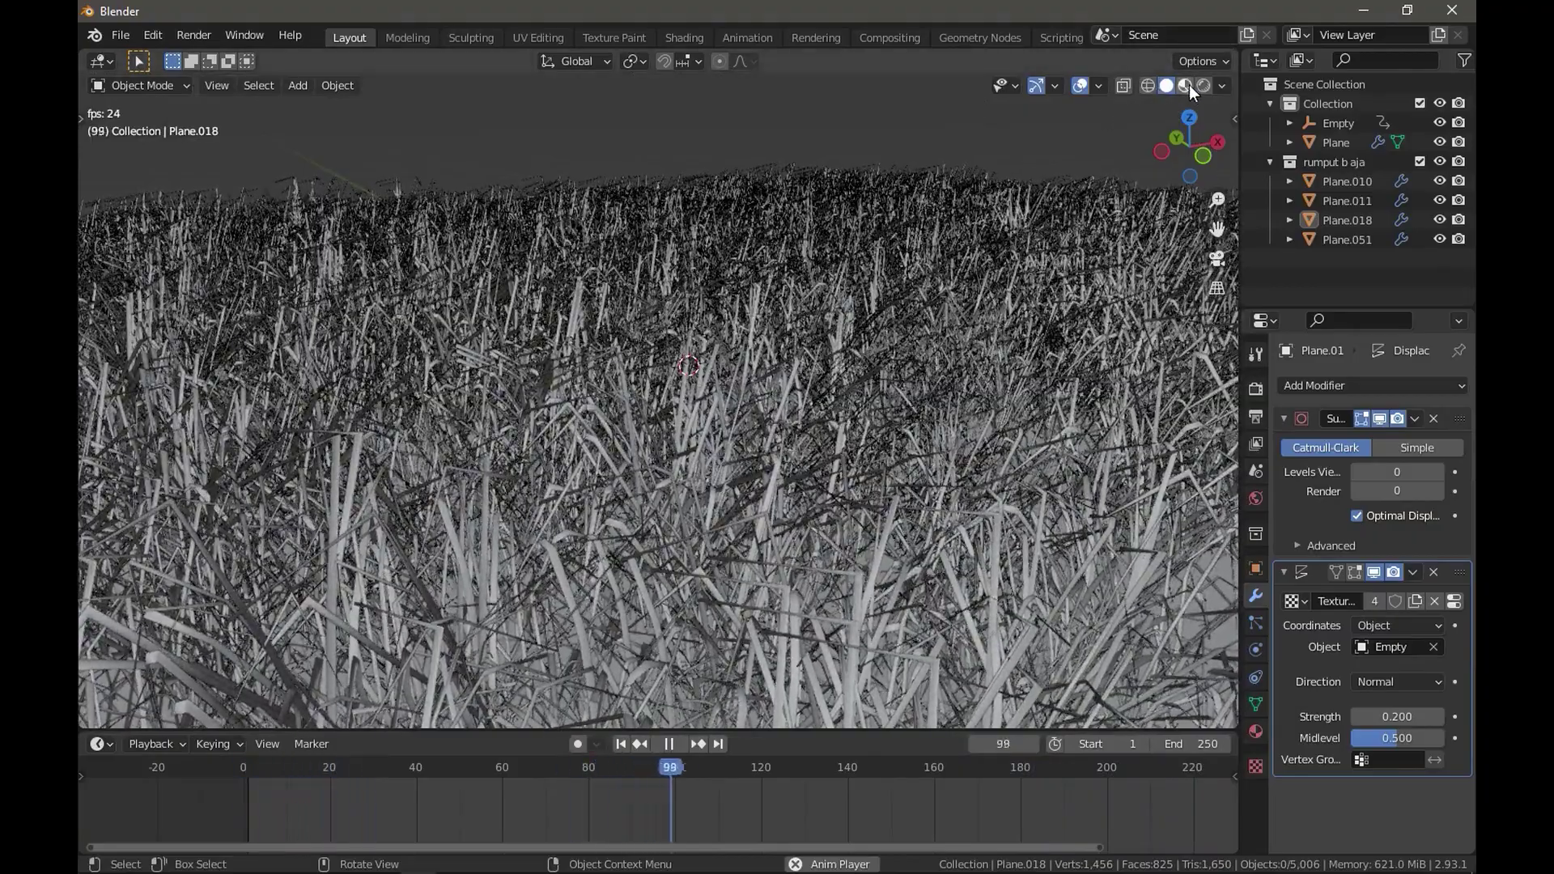
Switch to Material Preview shading, stop playback, and open Render Properties while orbiting the field.
{"action": "left_click", "coordinate": [1189, 85]}
{"action": "mouse_move", "coordinate": [661, 183]}
{"action": "middle_mouse_down"}
{"action": "mouse_move", "coordinate": [692, 226]}
{"action": "mouse_move", "coordinate": [750, 221]}
{"action": "middle_mouse_up"}
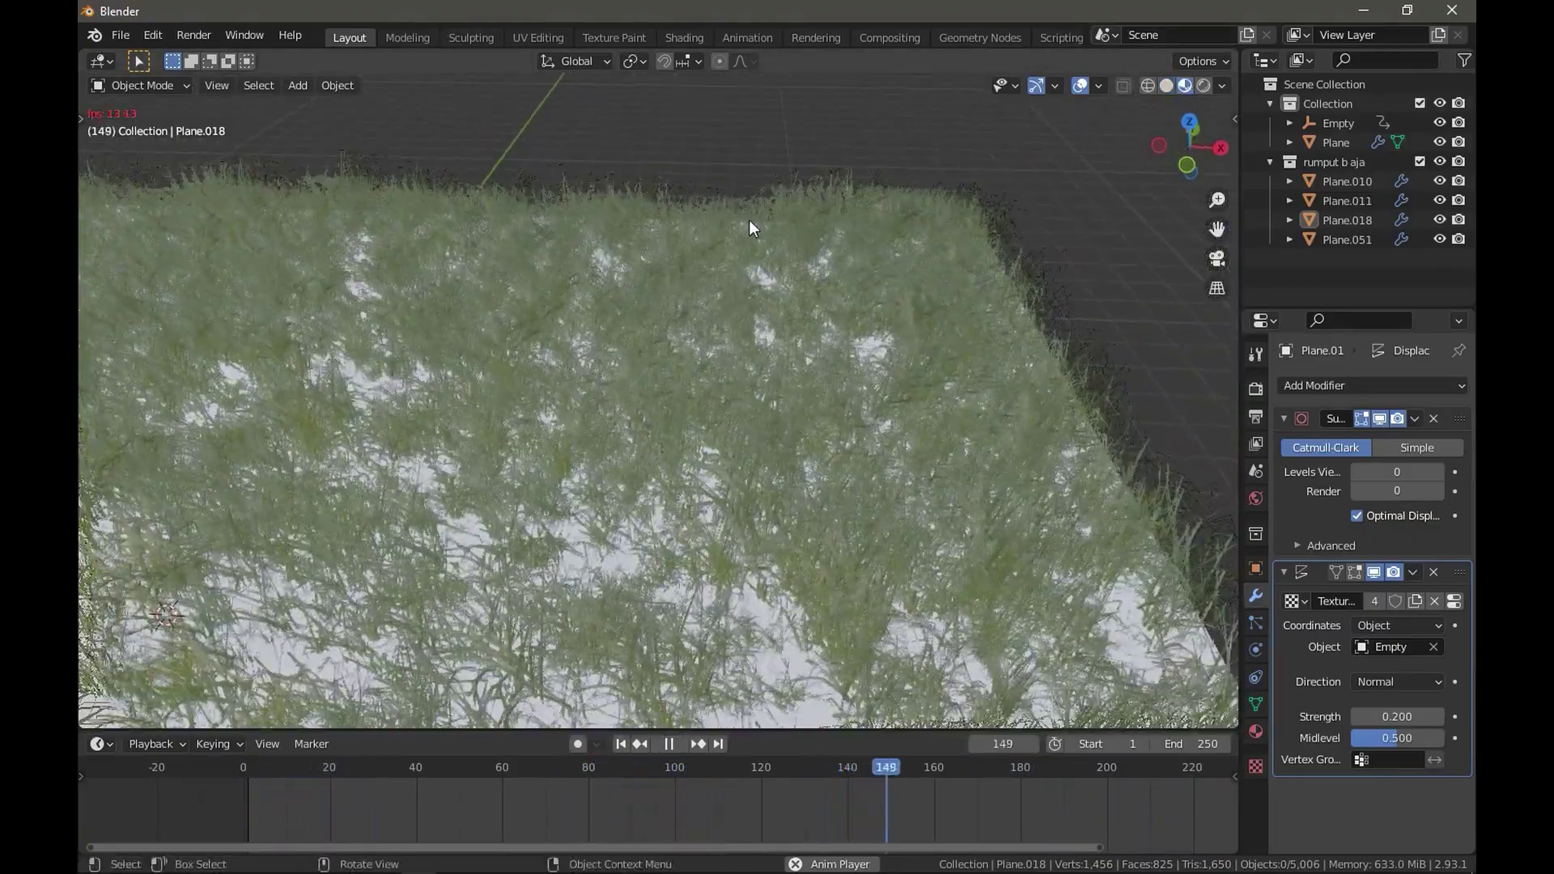
{"action": "key", "text": "space"}
{"action": "left_click", "coordinate": [1256, 389]}
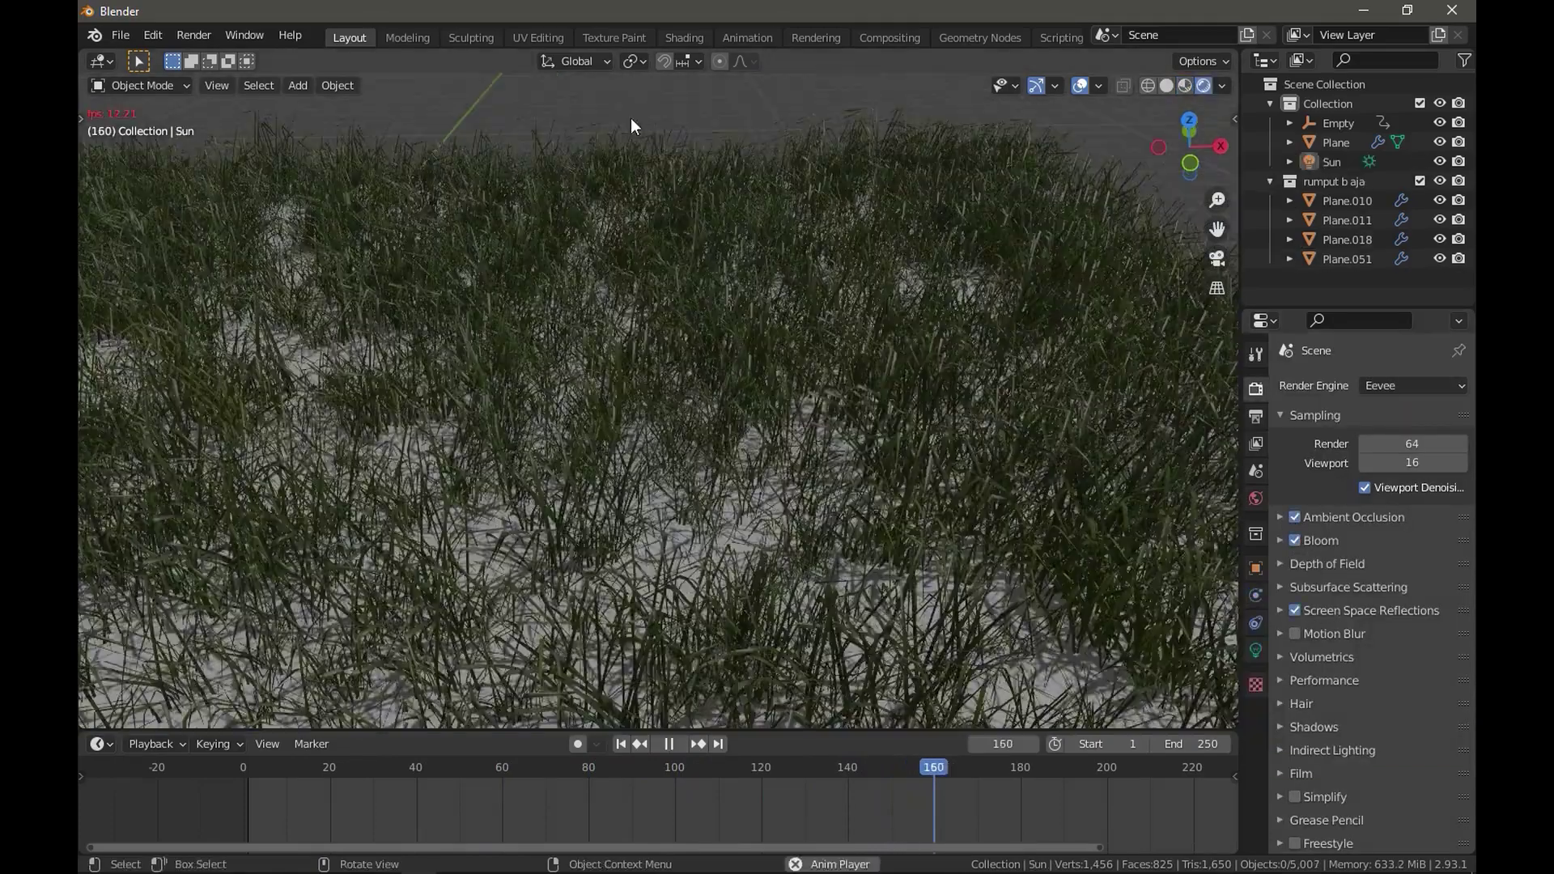
{"action": "middle_click_drag", "start_coordinate": [591, 455], "coordinate": [623, 429]}
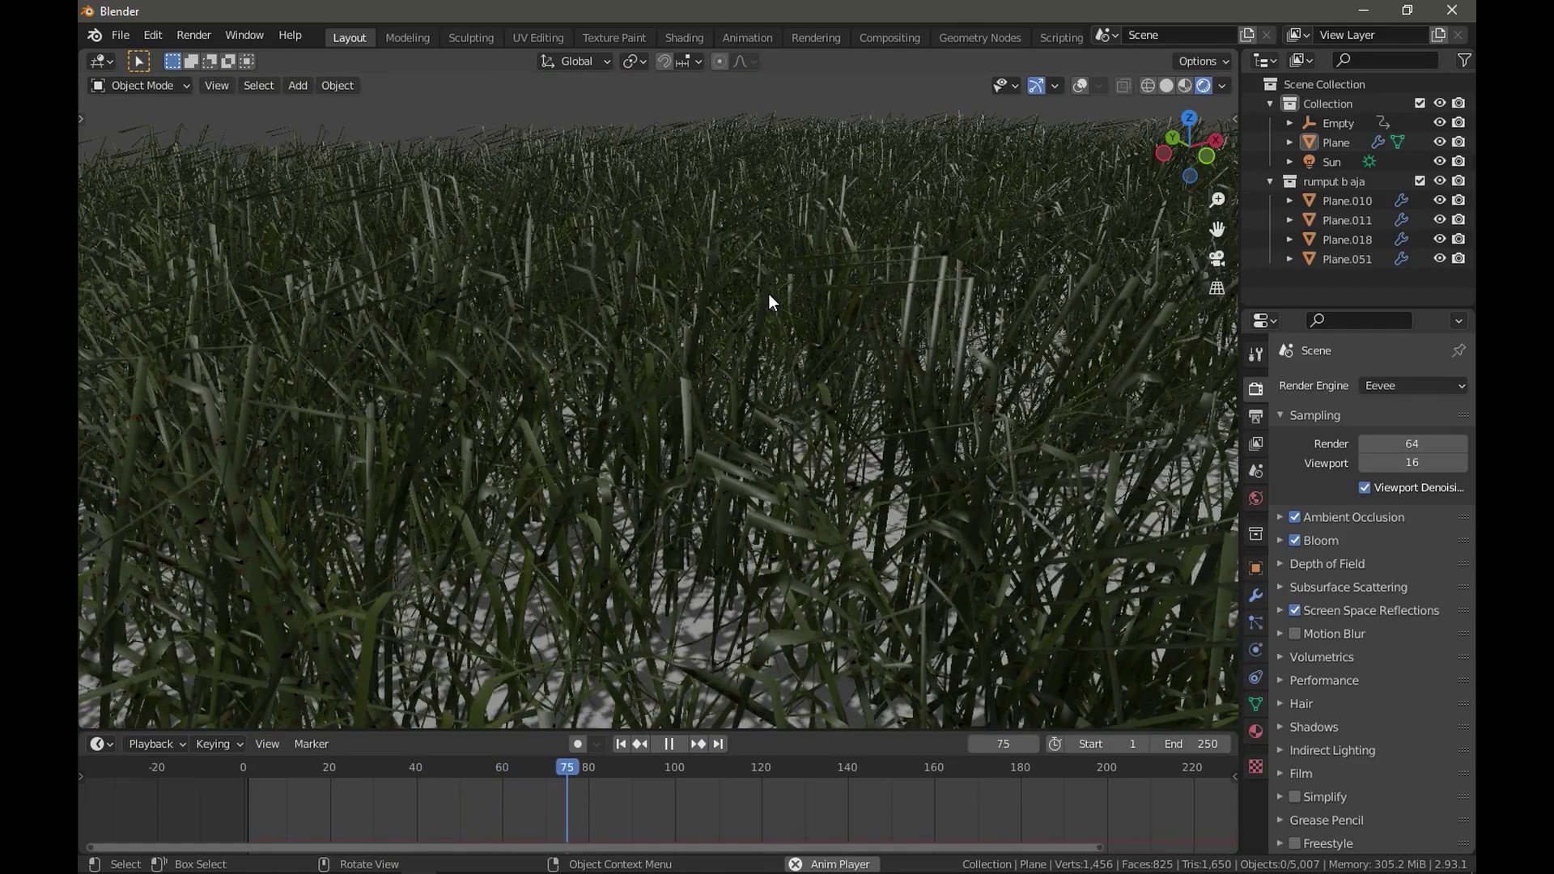
In Plane's hair particle settings, raise rotation Randomize to 0.058 and Randomize Phase to 1.088.
{"action": "left_click", "coordinate": [1337, 143]}
{"action": "left_click", "coordinate": [1255, 622]}
{"action": "scroll", "coordinate": [1363, 722], "scroll_direction": "down", "scroll_amount": 2}
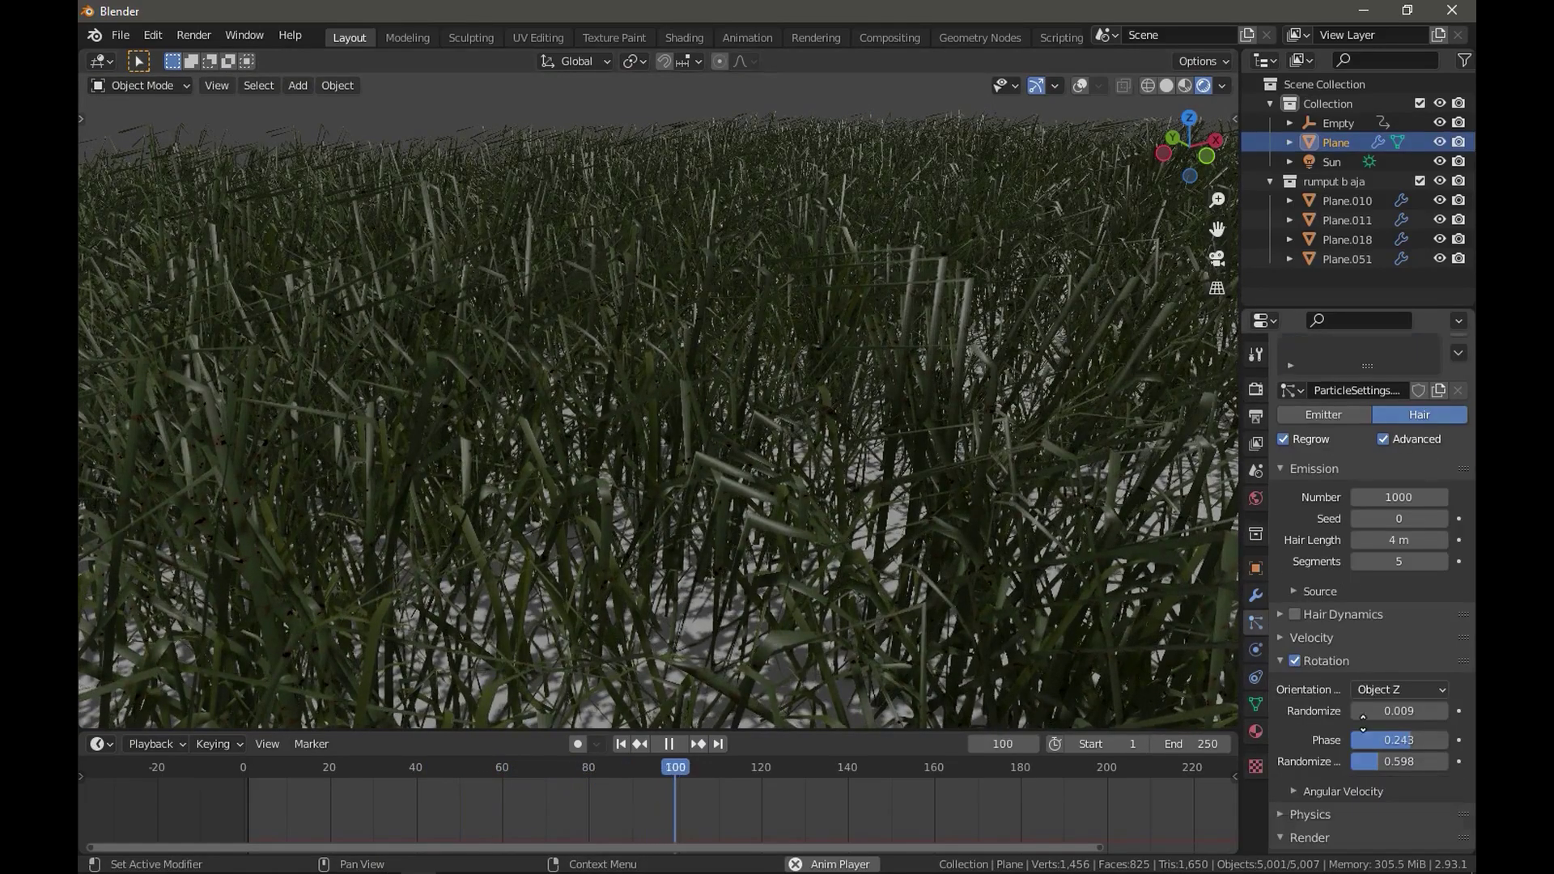
{"action": "mouse_move", "coordinate": [1371, 711]}
{"action": "left_mouse_down"}
{"action": "mouse_move", "coordinate": [1401, 711]}
{"action": "mouse_move", "coordinate": [1359, 727]}
{"action": "mouse_move", "coordinate": [1404, 762]}
{"action": "left_mouse_up"}
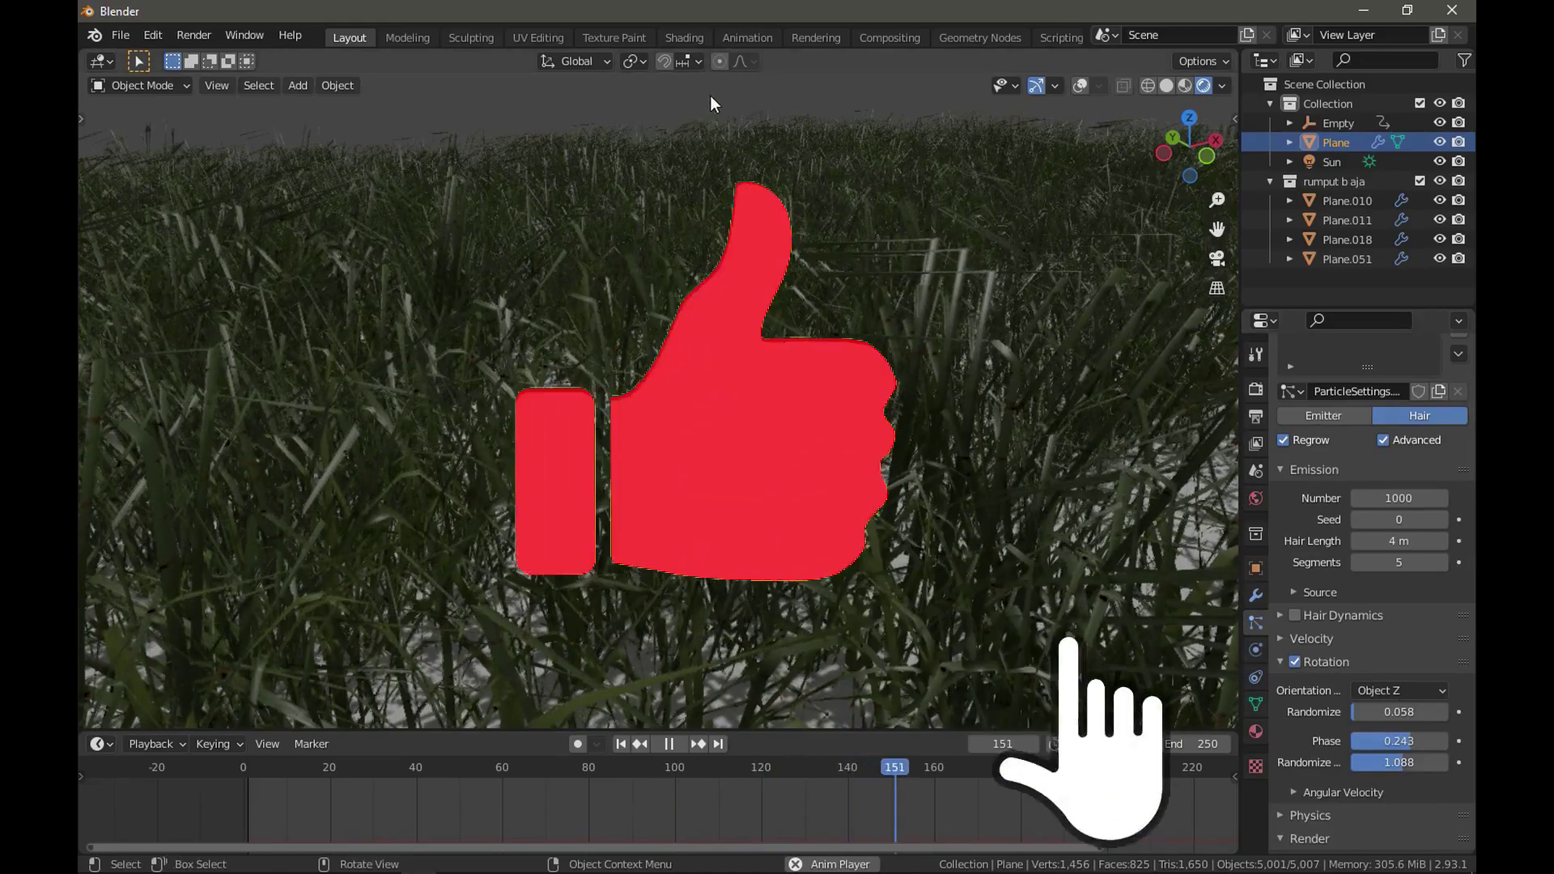
{"action": "left_click", "coordinate": [710, 93]}
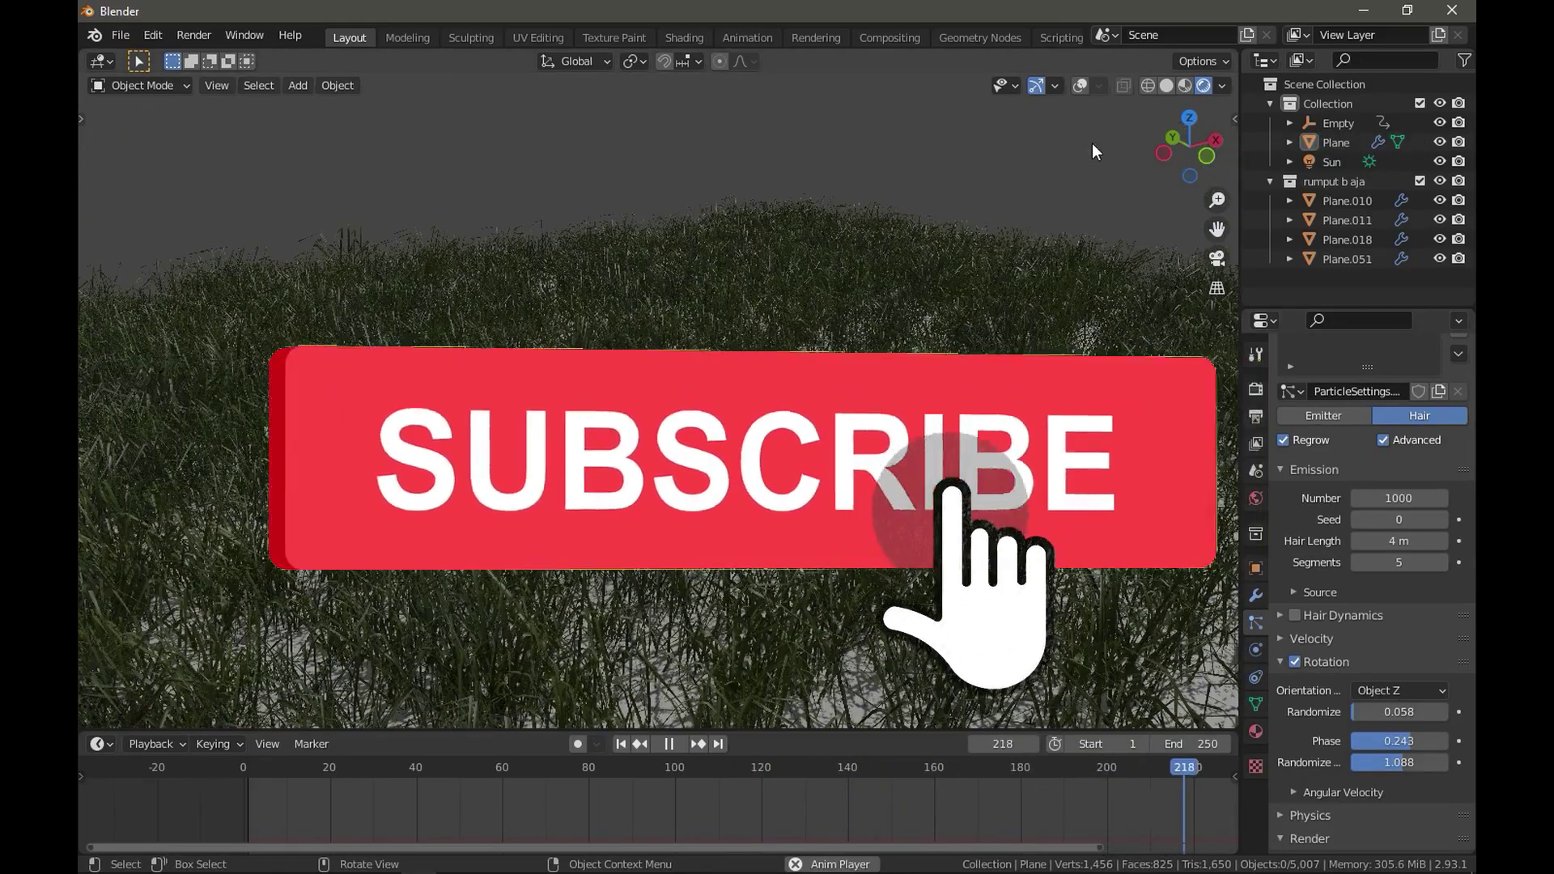